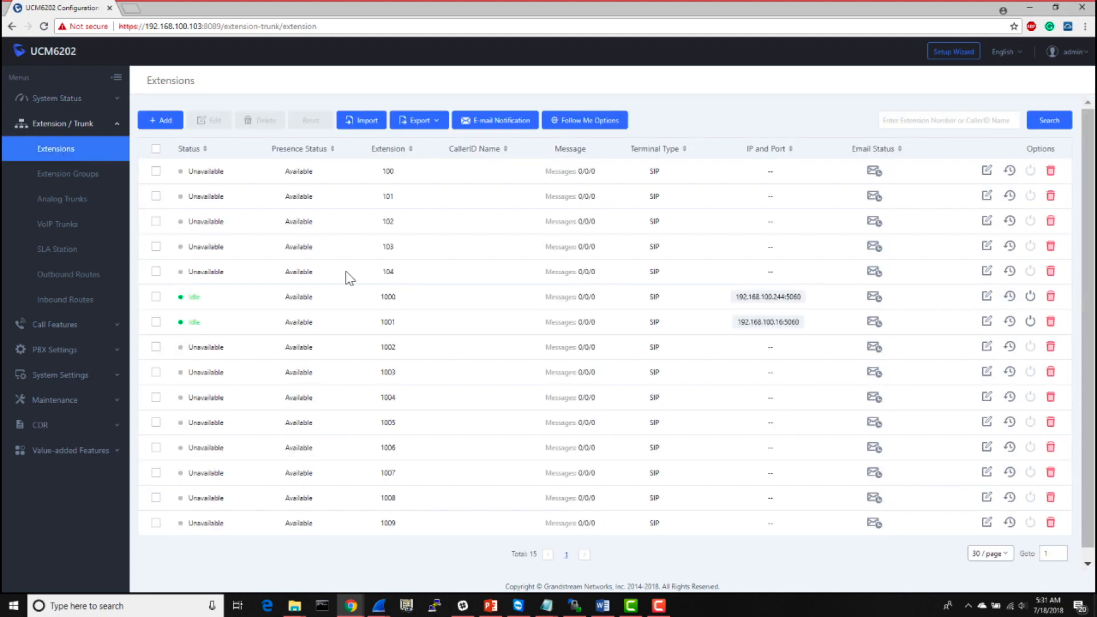
- Create a new outbound route with the calling rule name VOIP-1
{"action": "double_click", "coordinate": [385, 296]}
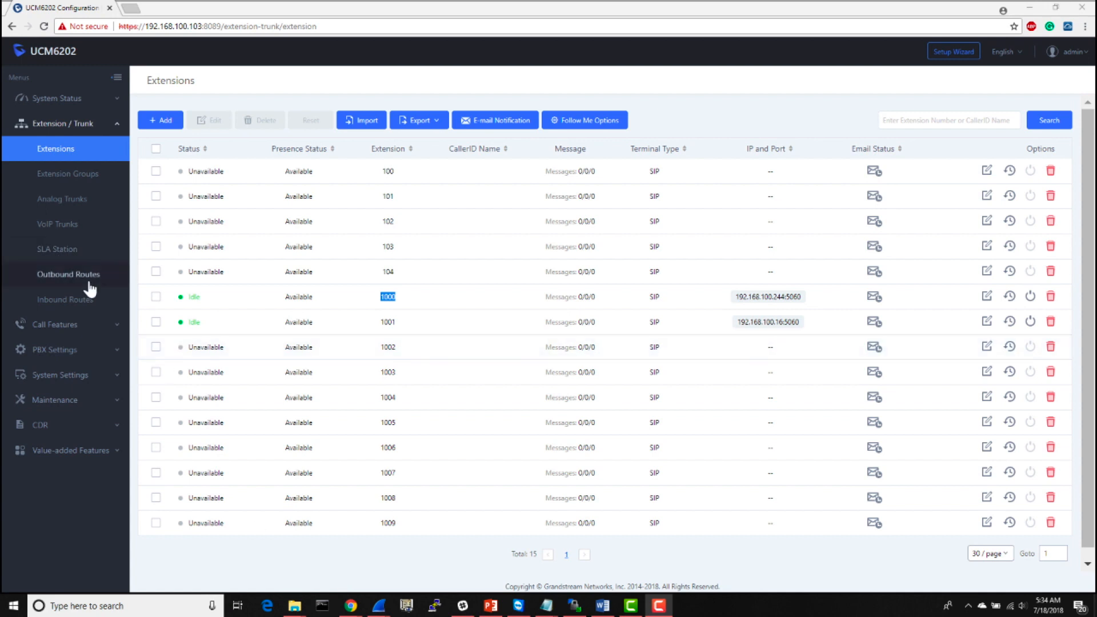
{"action": "left_click", "coordinate": [89, 282]}
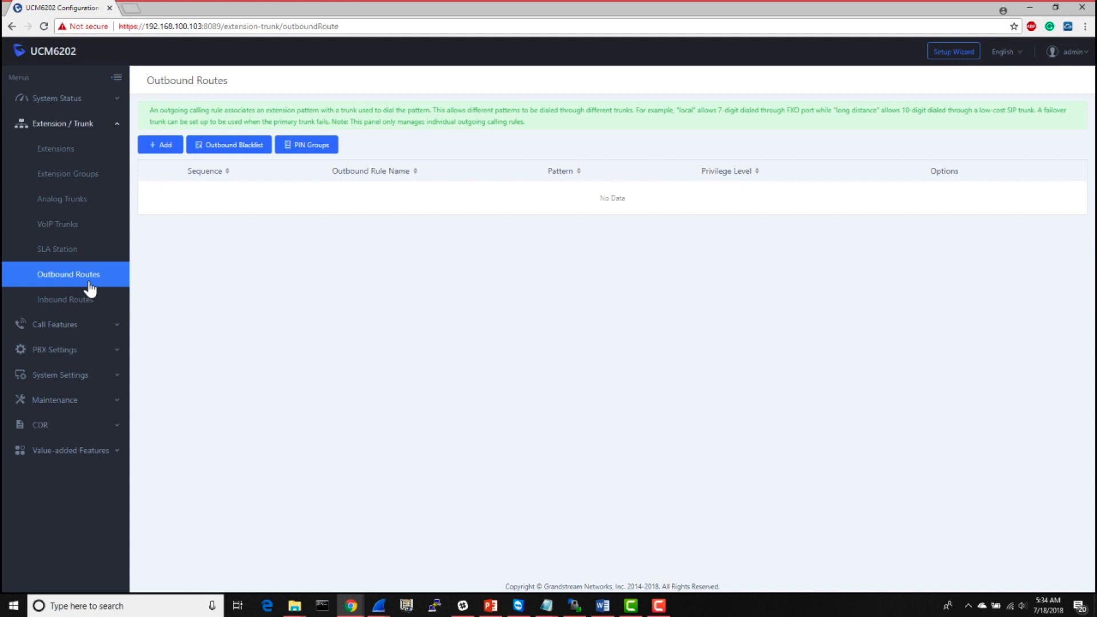
{"action": "left_click", "coordinate": [164, 149]}
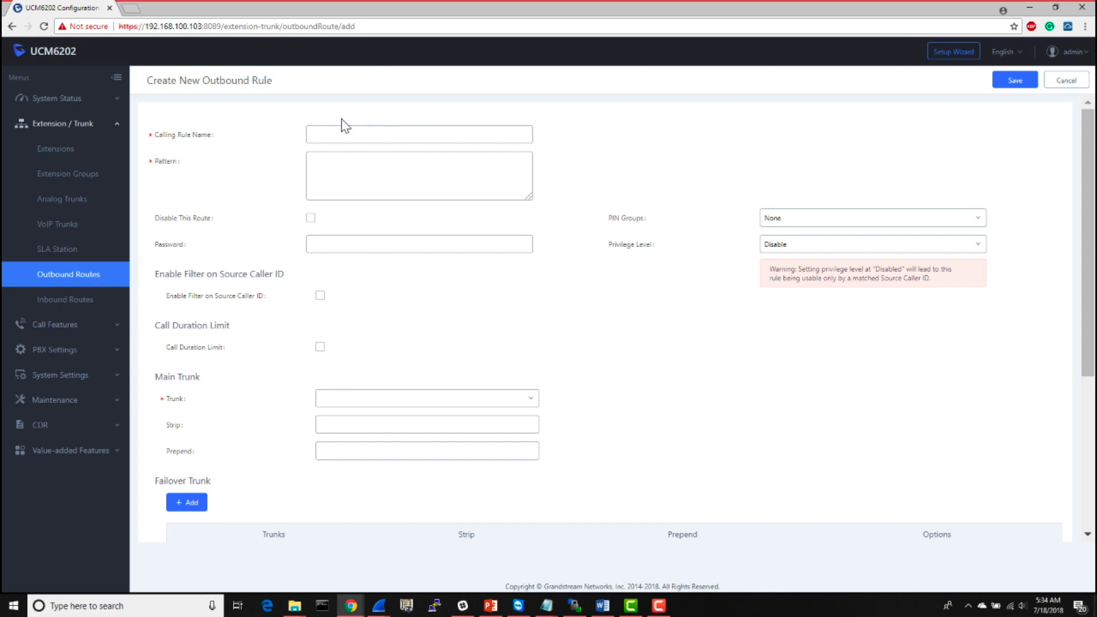
{"action": "left_click", "coordinate": [369, 134]}
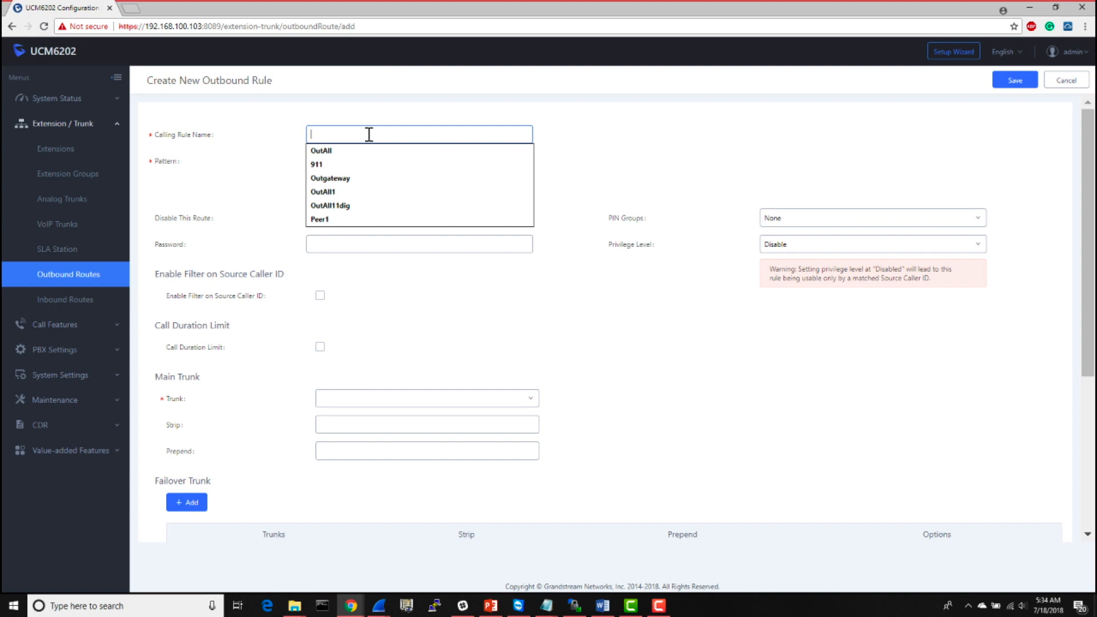
{"action": "type", "text": "VOIP"}
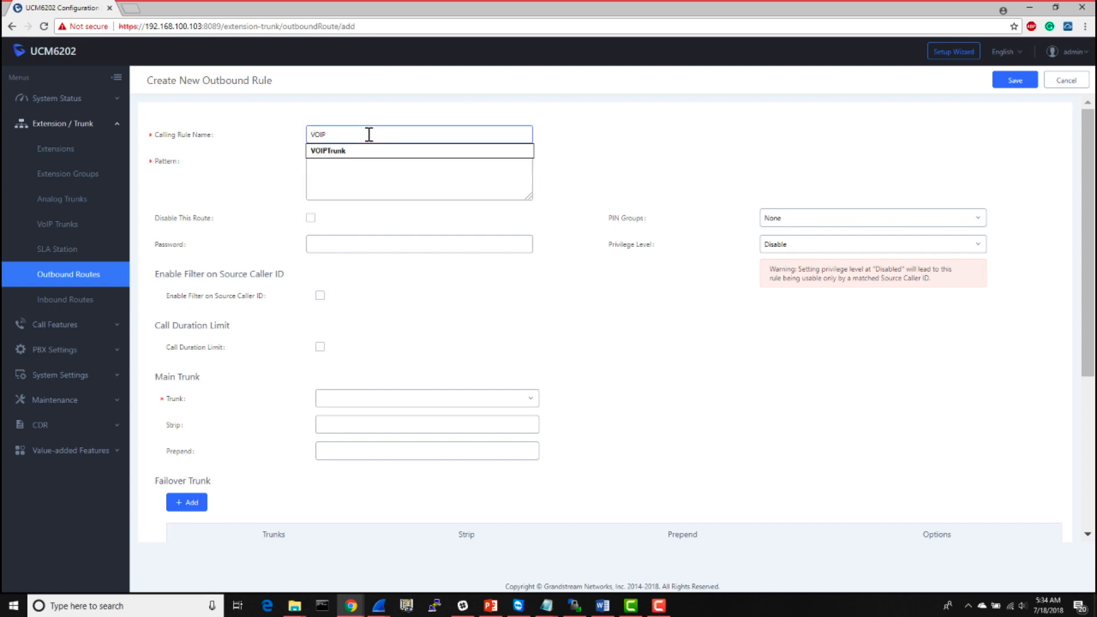
{"action": "type", "text": "-1"}
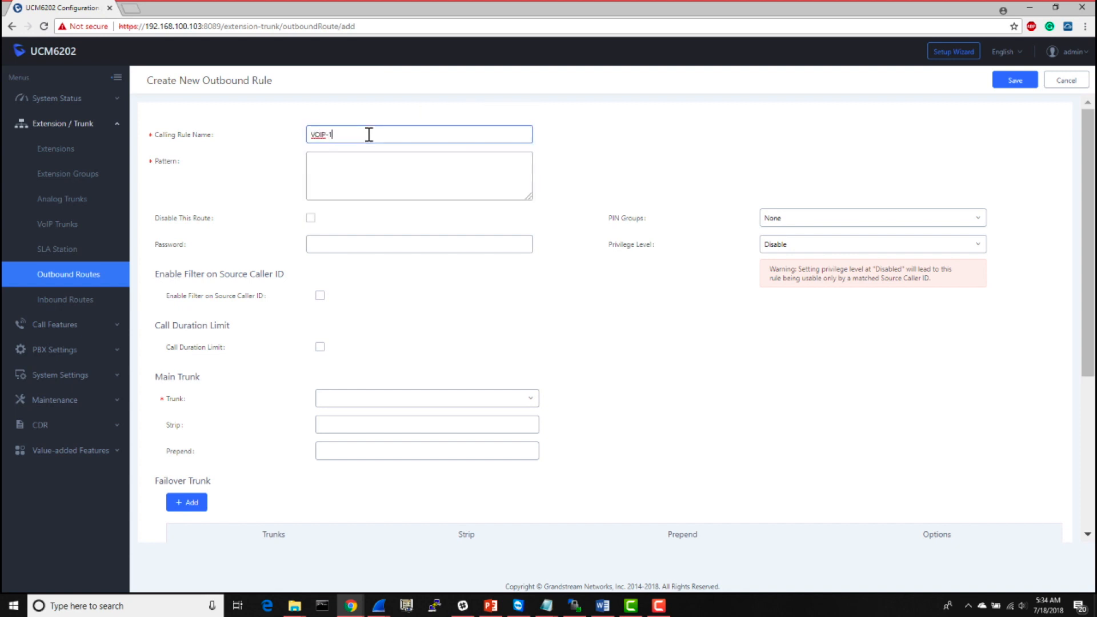
{"action": "left_click", "coordinate": [597, 131]}
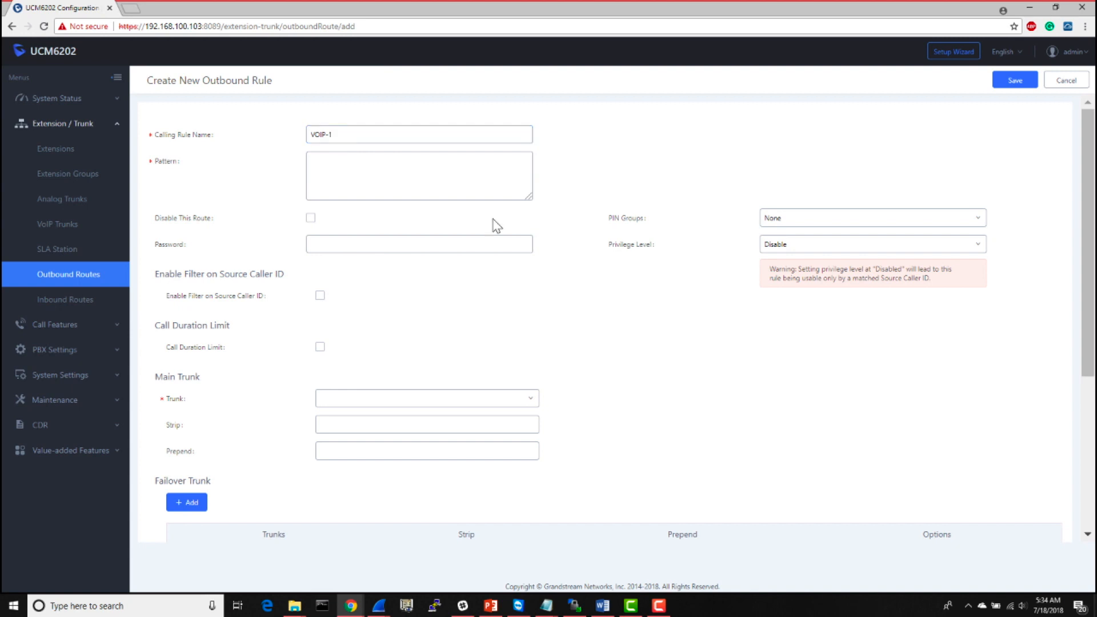
- Enter the dial patterns x. and +x. on separate lines for the outbound rule
{"action": "left_click", "coordinate": [472, 186]}
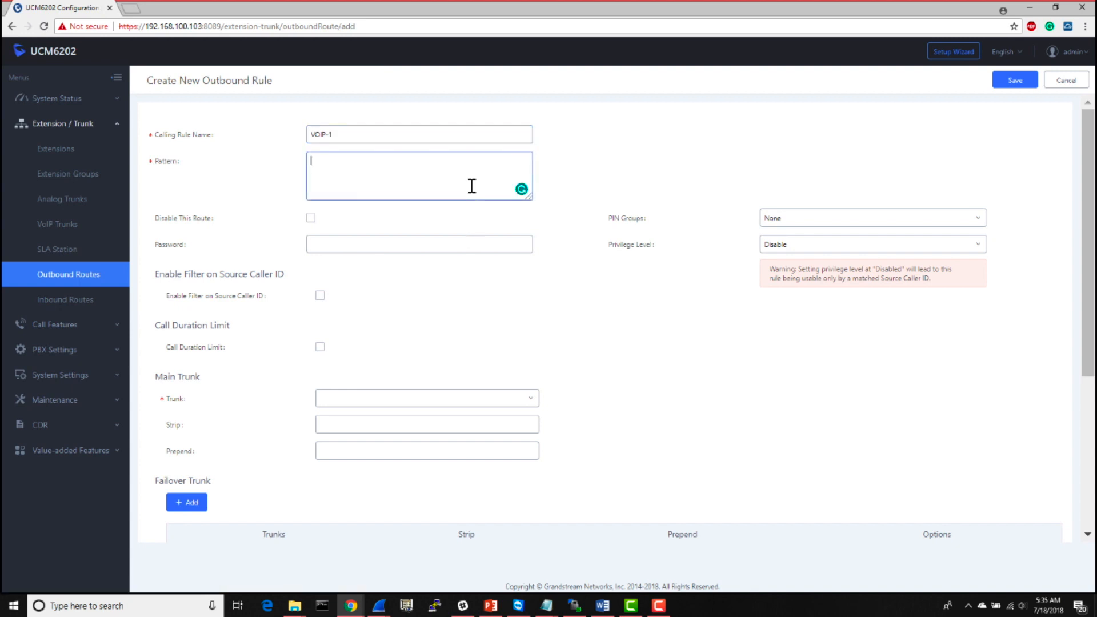
{"action": "type", "text": "x. "}
{"action": "type", "text": "+"}
{"action": "type", "text": "x"}
{"action": "type", "text": "."}
{"action": "left_click", "coordinate": [627, 162]}
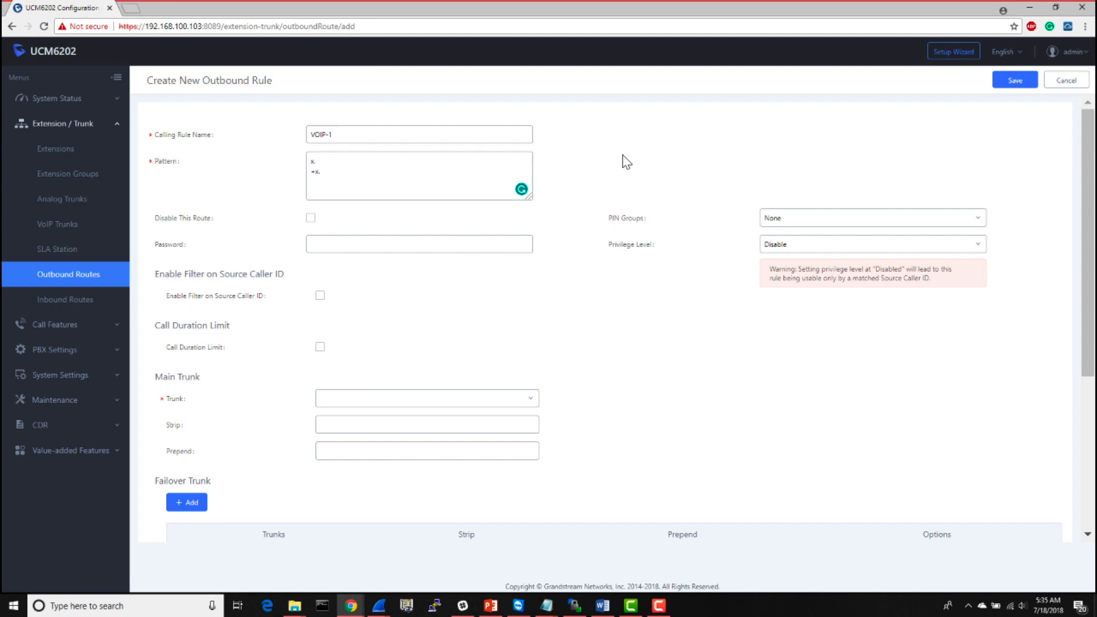
{"action": "left_click", "coordinate": [364, 157]}
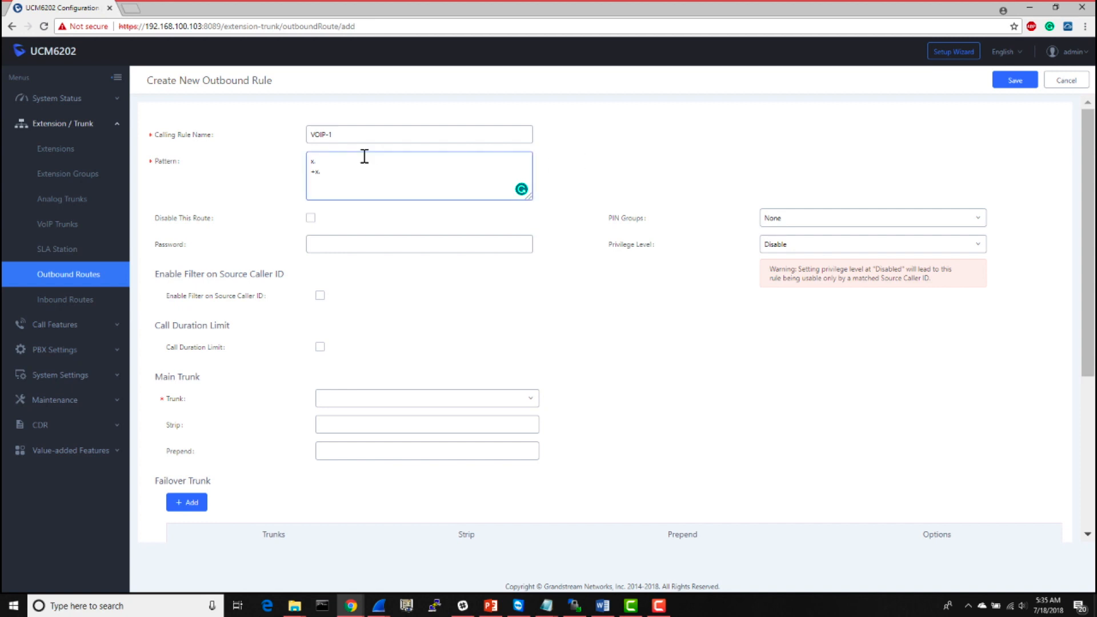
{"action": "mouse_move", "coordinate": [165, 166]}
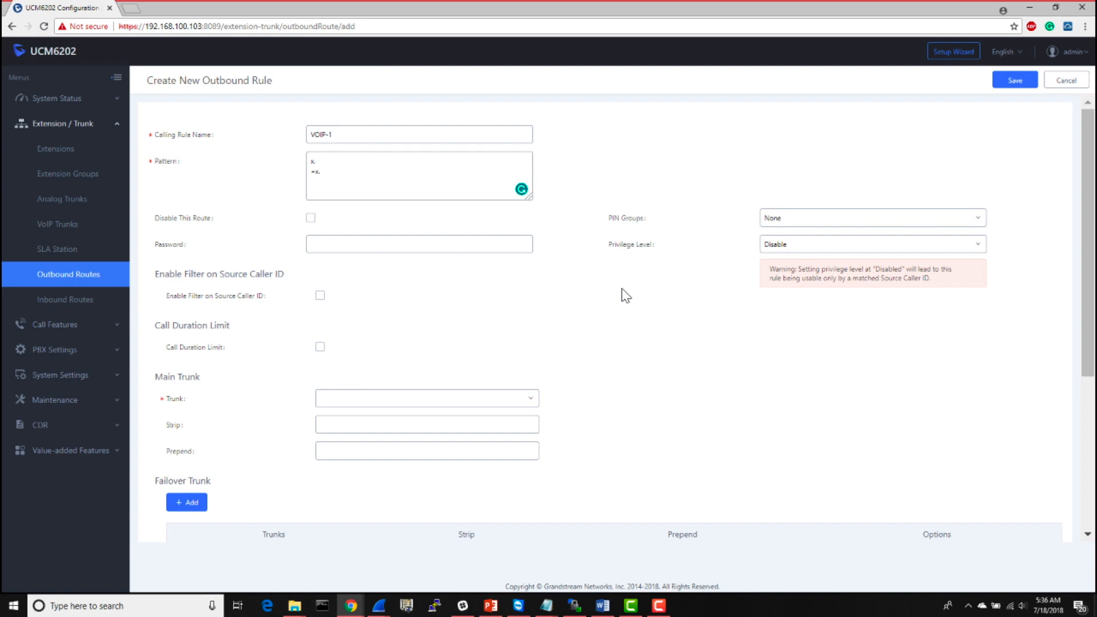
- Set the outbound rule's privilege level to Internal
{"action": "left_click", "coordinate": [811, 253]}
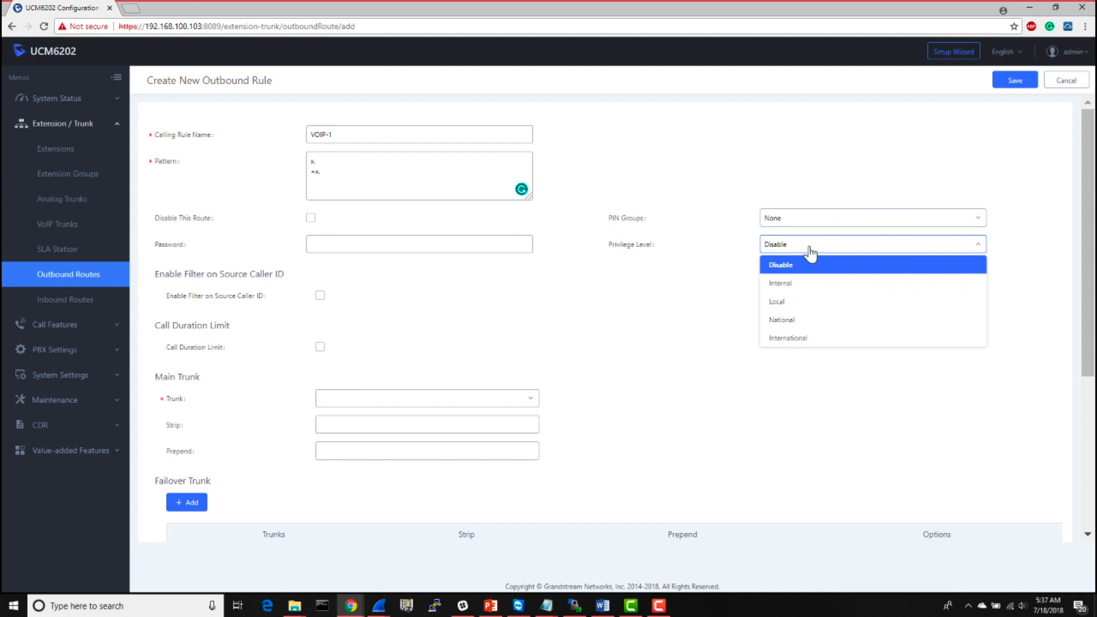
{"action": "left_click", "coordinate": [789, 289]}
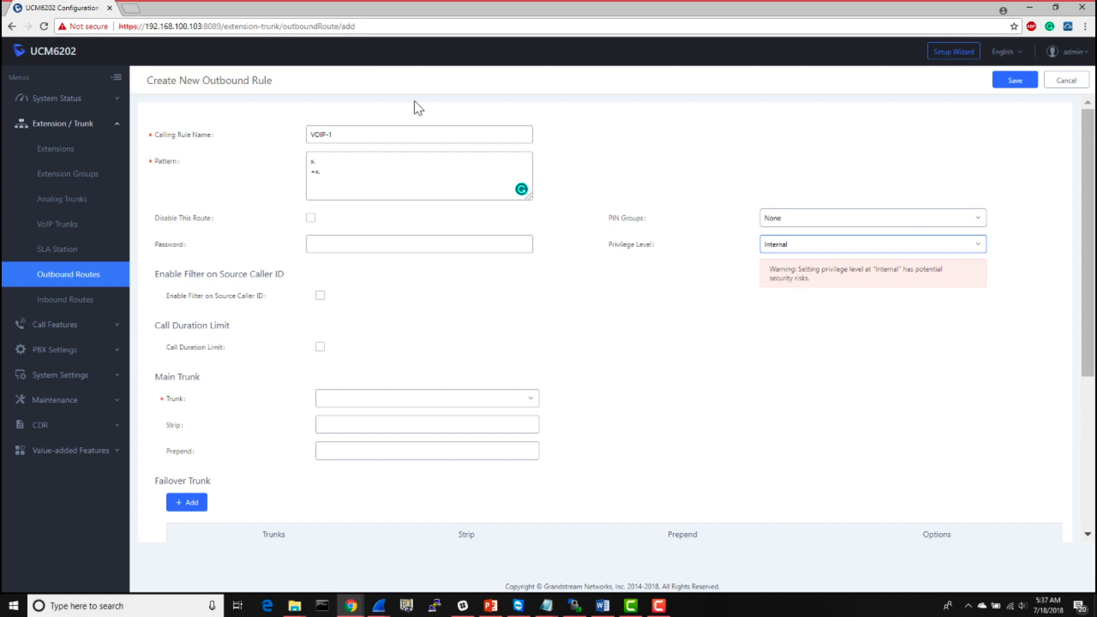
{"action": "left_click", "coordinate": [351, 191]}
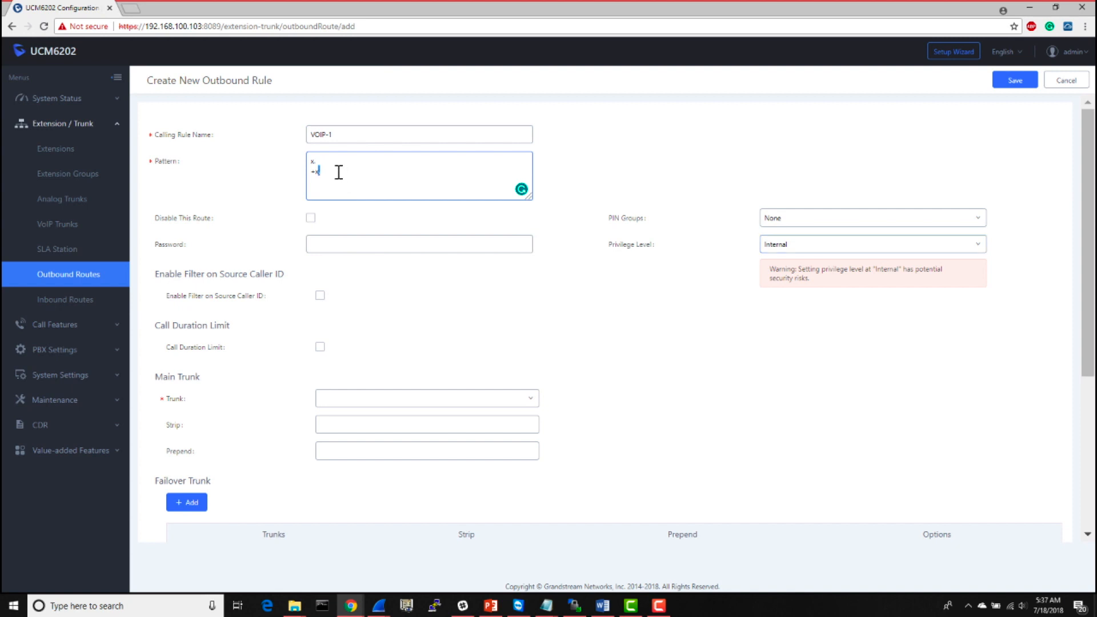
{"action": "triple_click", "coordinate": [339, 172]}
{"action": "left_click", "coordinate": [502, 295]}
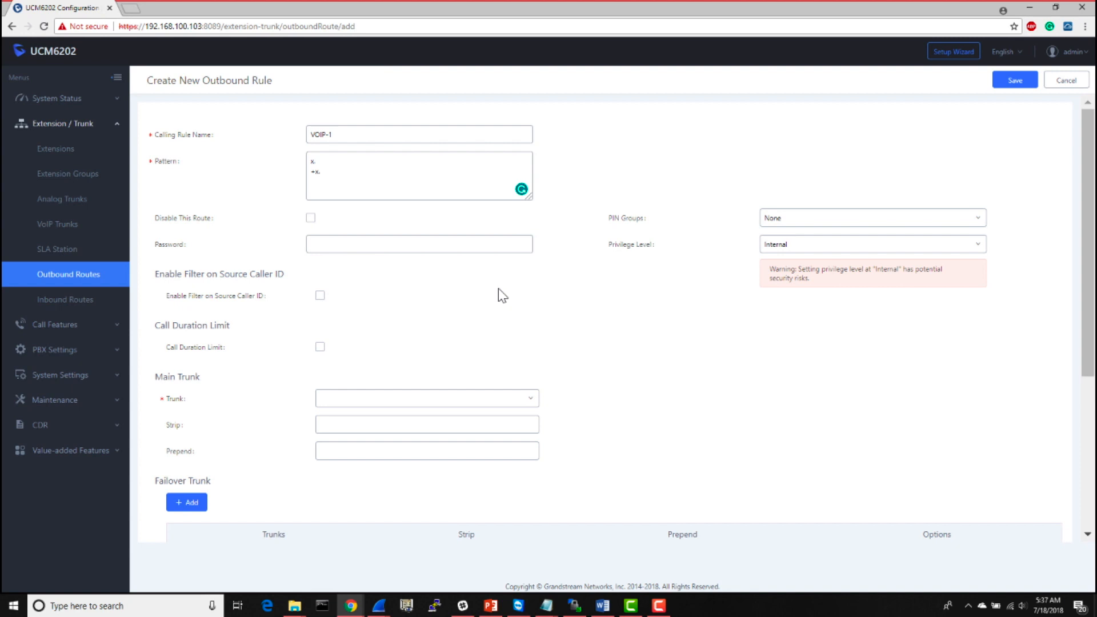
{"action": "left_click", "coordinate": [390, 238]}
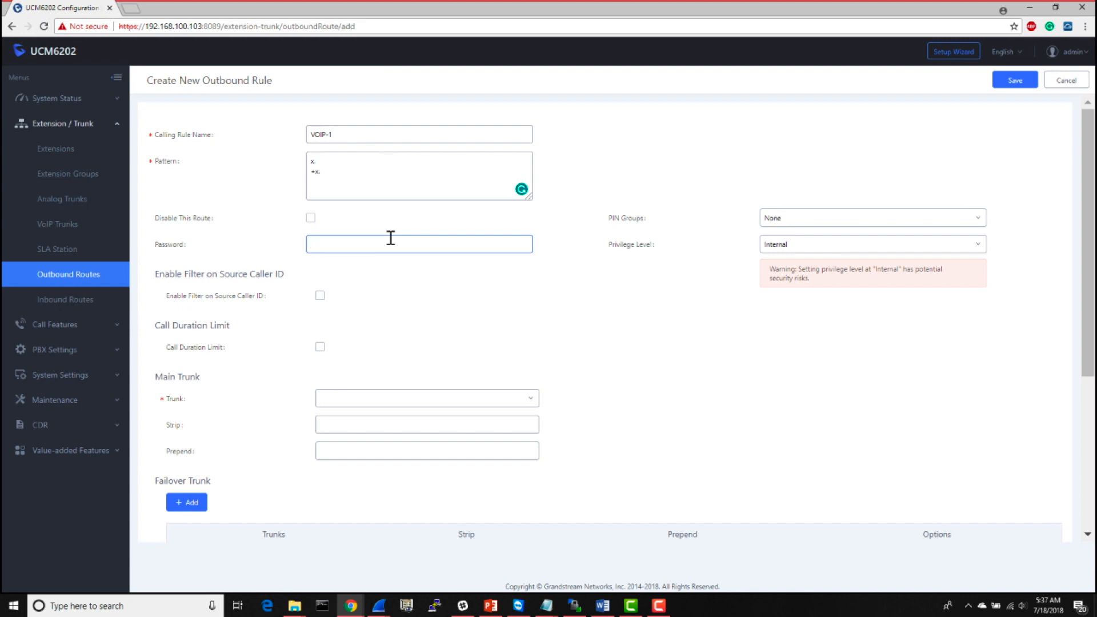
{"action": "left_click", "coordinate": [401, 323]}
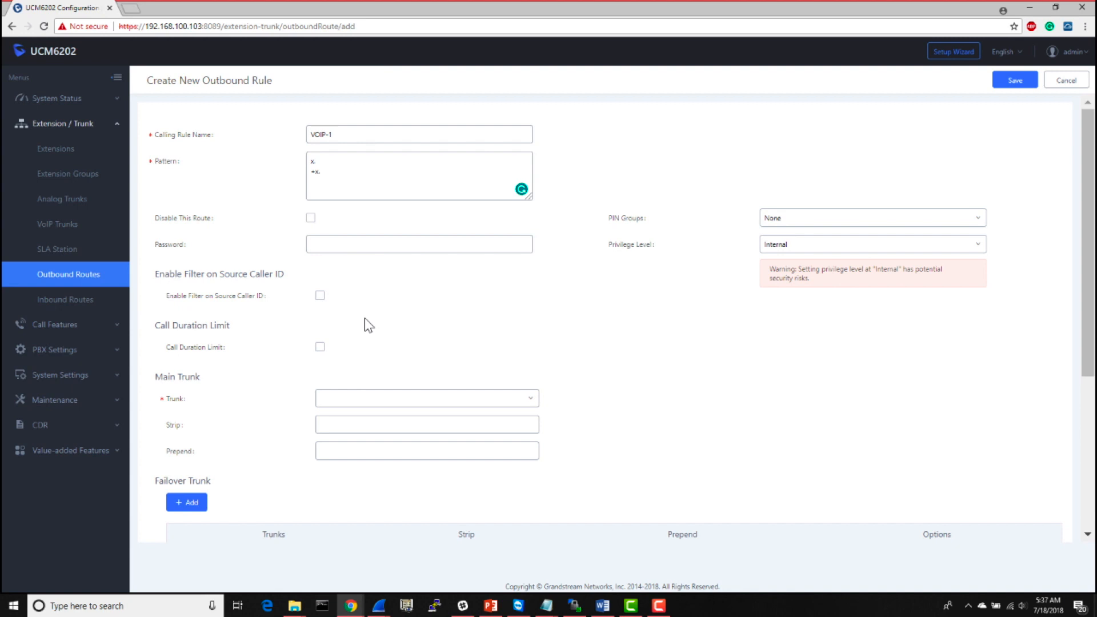
- Choose SIPTrunks -- VOIP-Trunk as the outbound rule's main trunk
{"action": "left_click", "coordinate": [386, 407]}
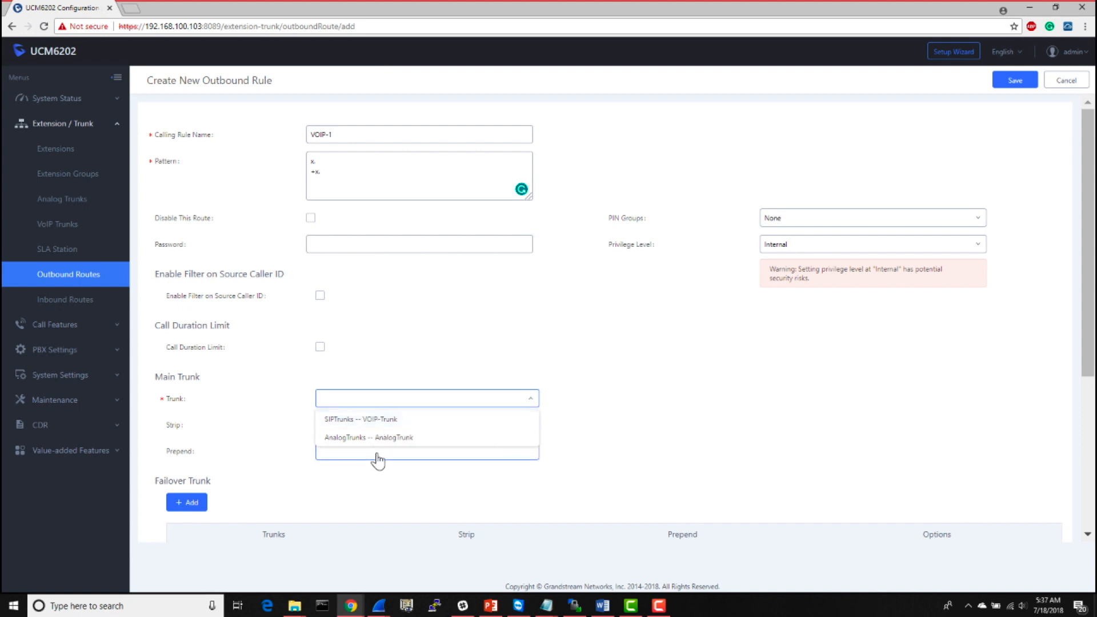
{"action": "left_click", "coordinate": [382, 420]}
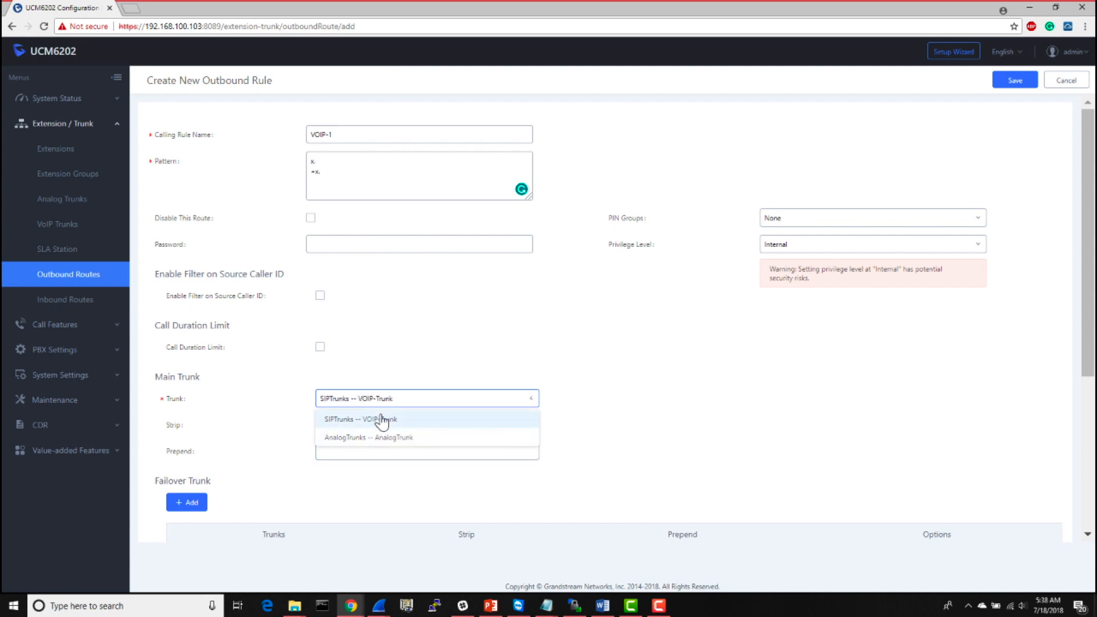
{"action": "left_click", "coordinate": [611, 441]}
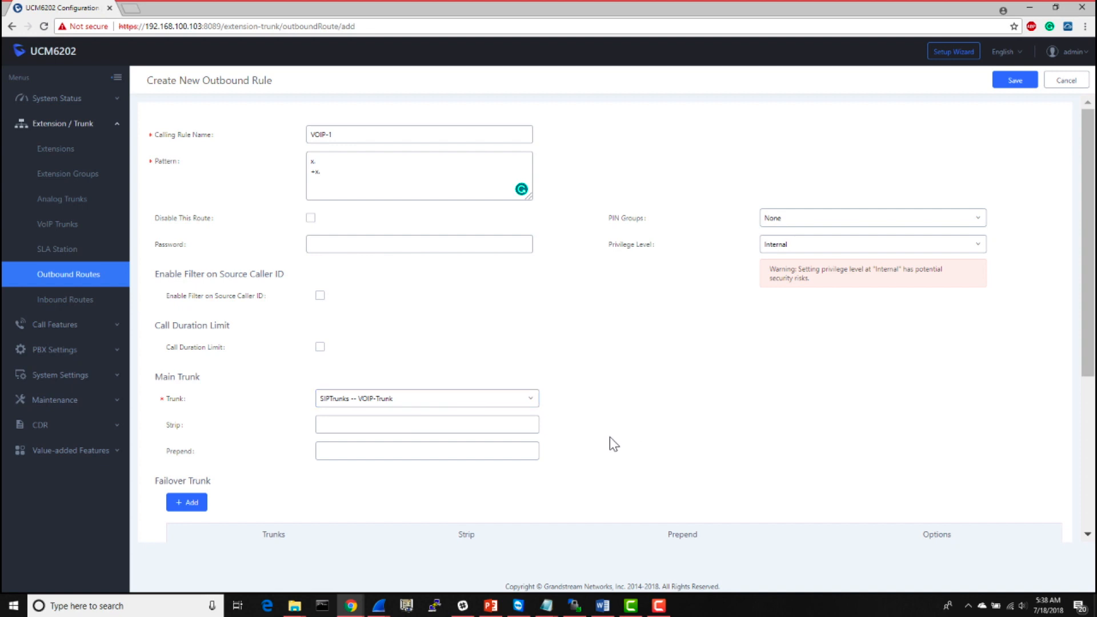
- Try a Strip value of 3 for the main trunk
{"action": "left_click", "coordinate": [487, 429]}
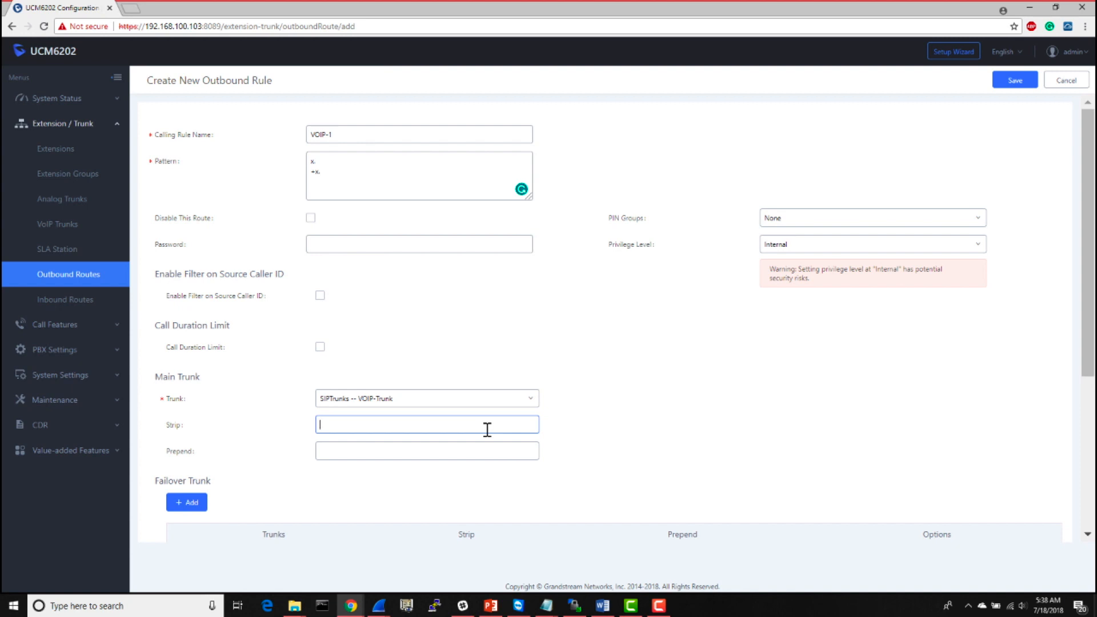
{"action": "type", "text": "3"}
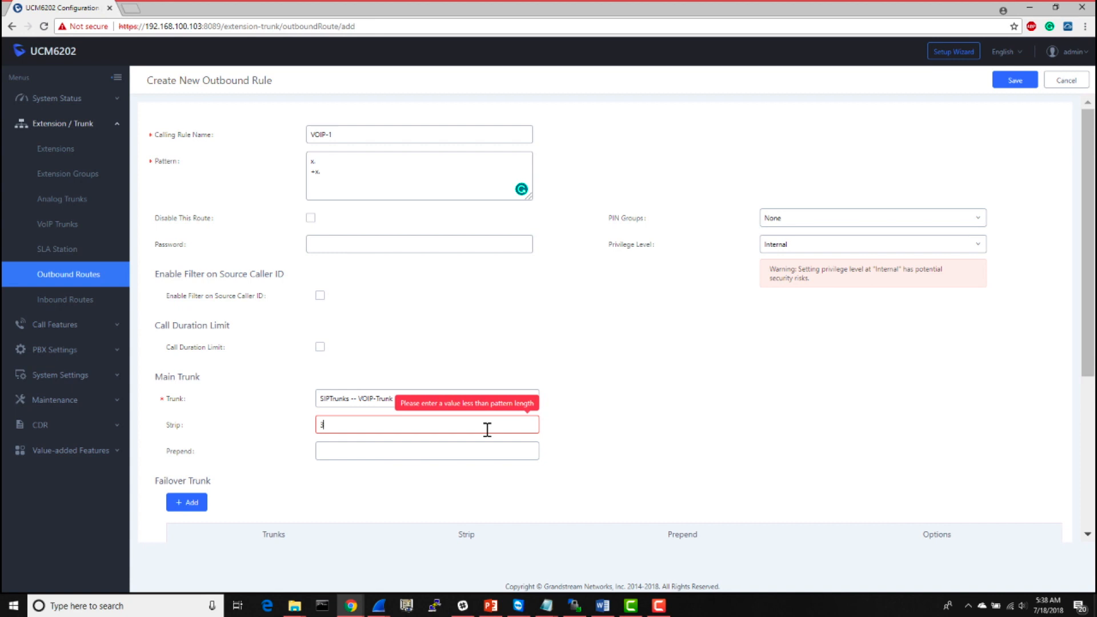
{"action": "key", "text": "BackSpace"}
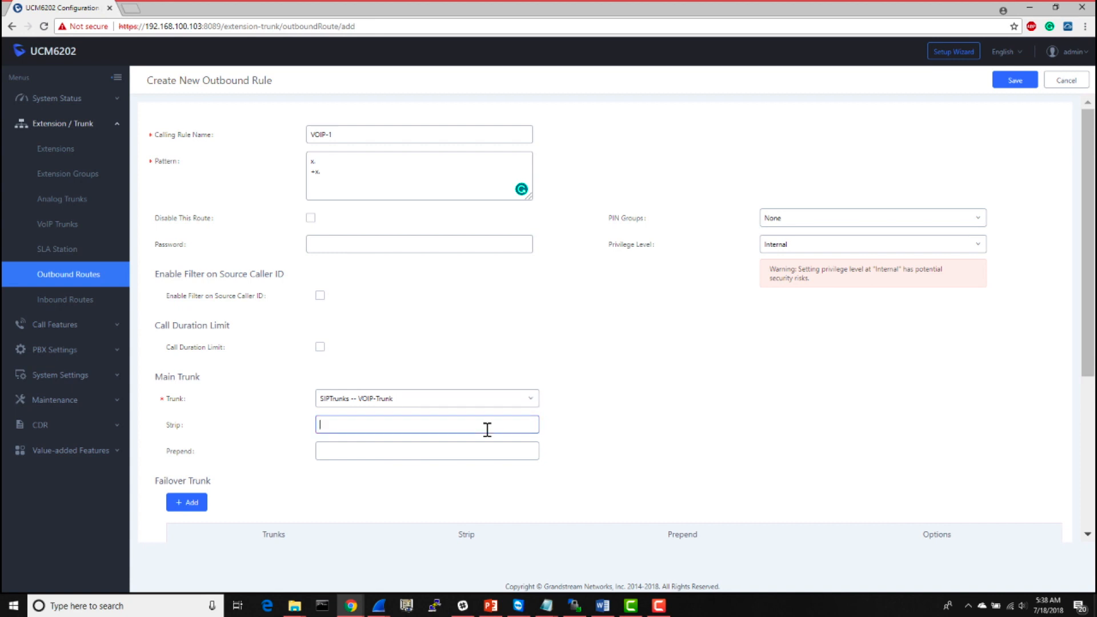
{"action": "left_click", "coordinate": [476, 450]}
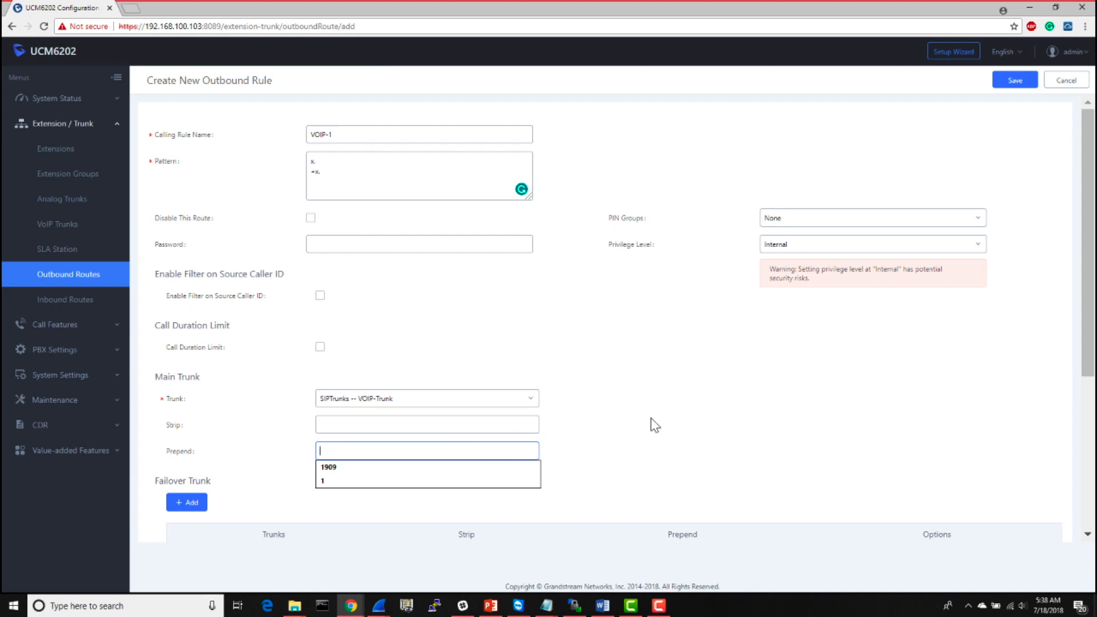
{"action": "left_click", "coordinate": [722, 419]}
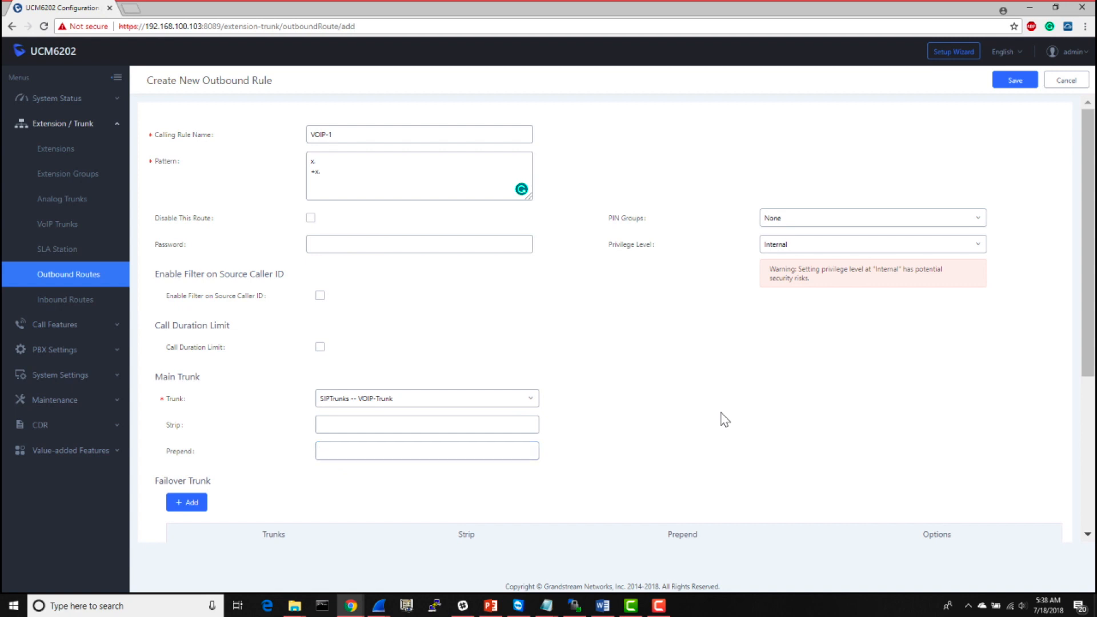
- Add AnalogTrunks -- AnalogTrunk as a failover trunk of the outbound rule and save the failover entry
{"action": "scroll", "coordinate": [725, 421], "scroll_direction": "down", "scroll_amount": 5}
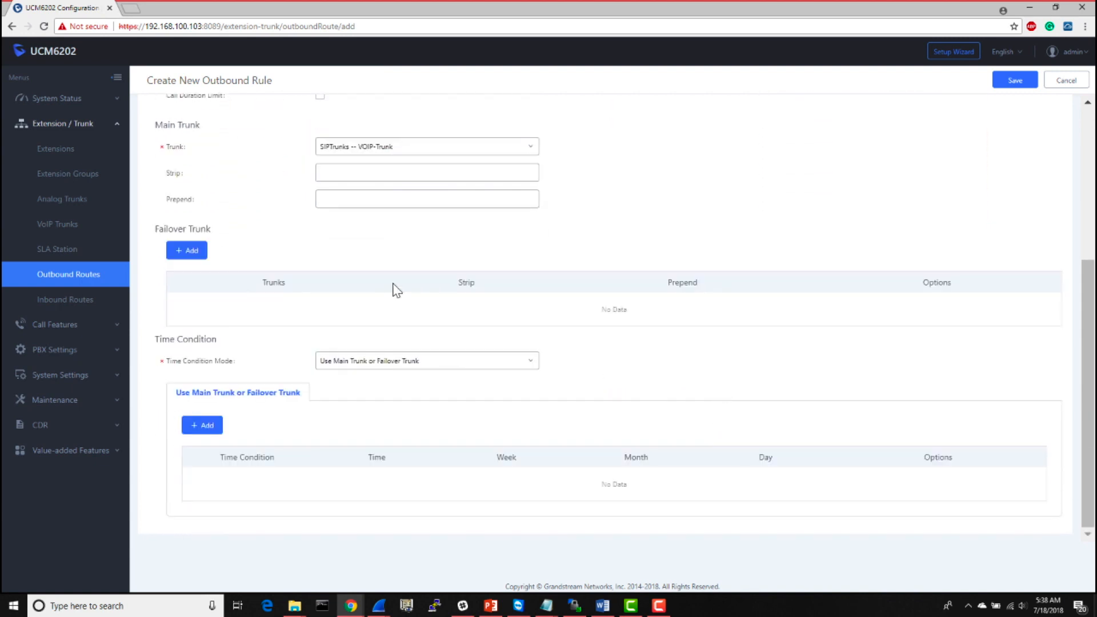
{"action": "left_click", "coordinate": [184, 254]}
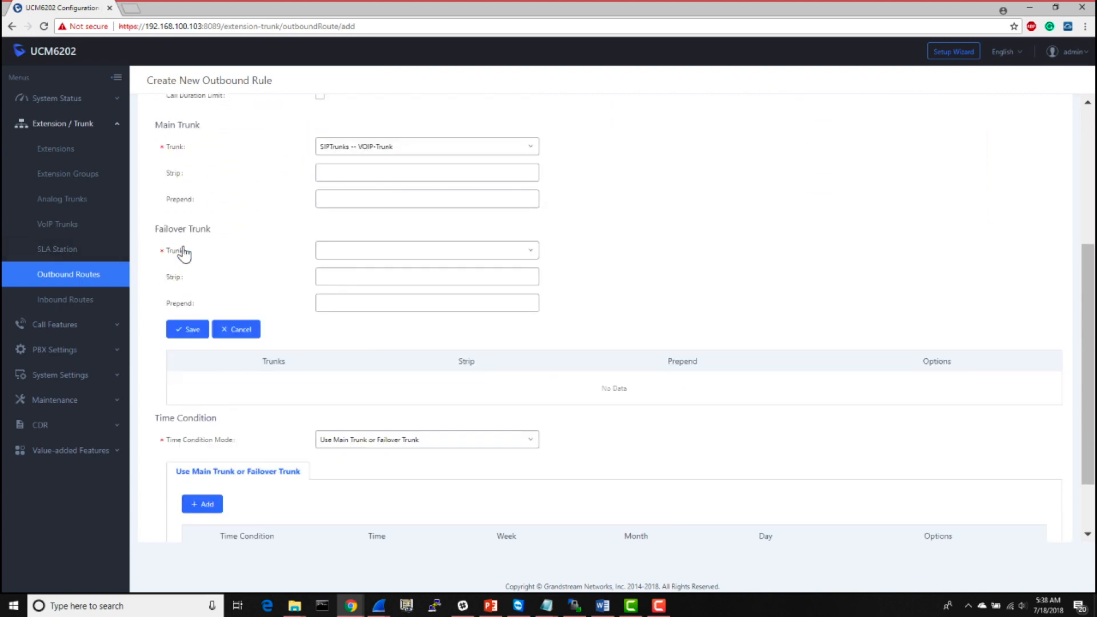
{"action": "left_click", "coordinate": [380, 256]}
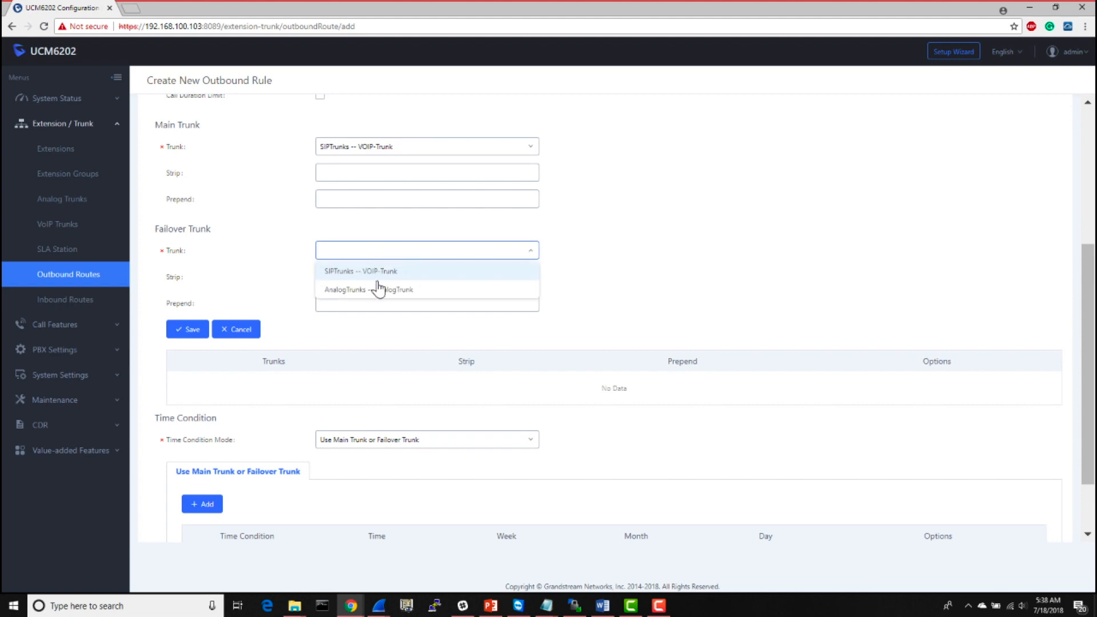
{"action": "left_click", "coordinate": [380, 290]}
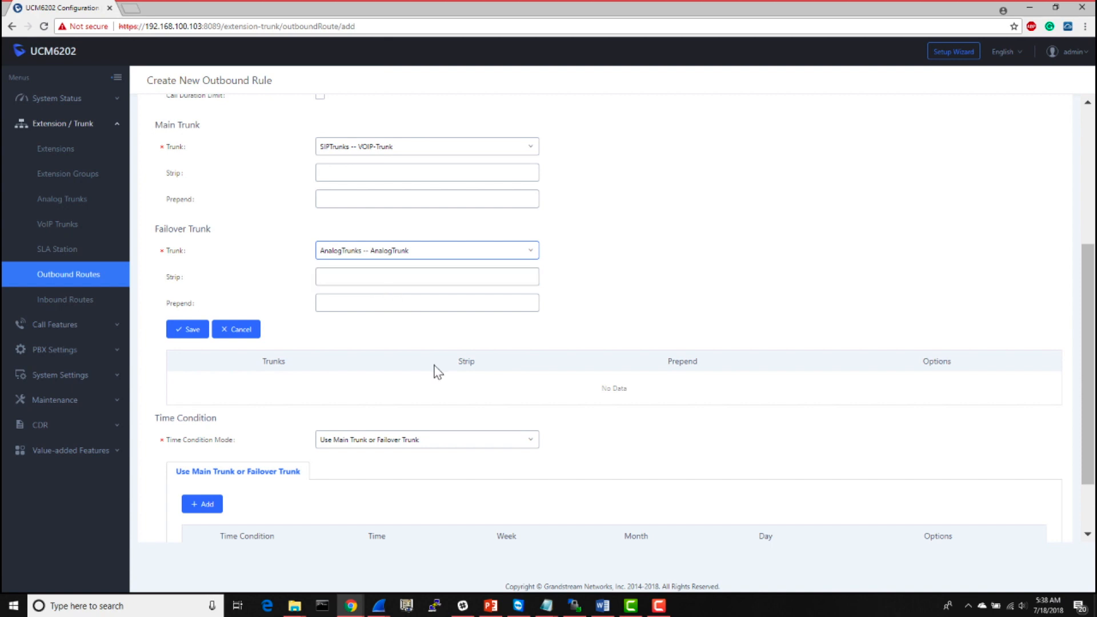
{"action": "scroll", "coordinate": [433, 373], "scroll_direction": "down", "scroll_amount": 2}
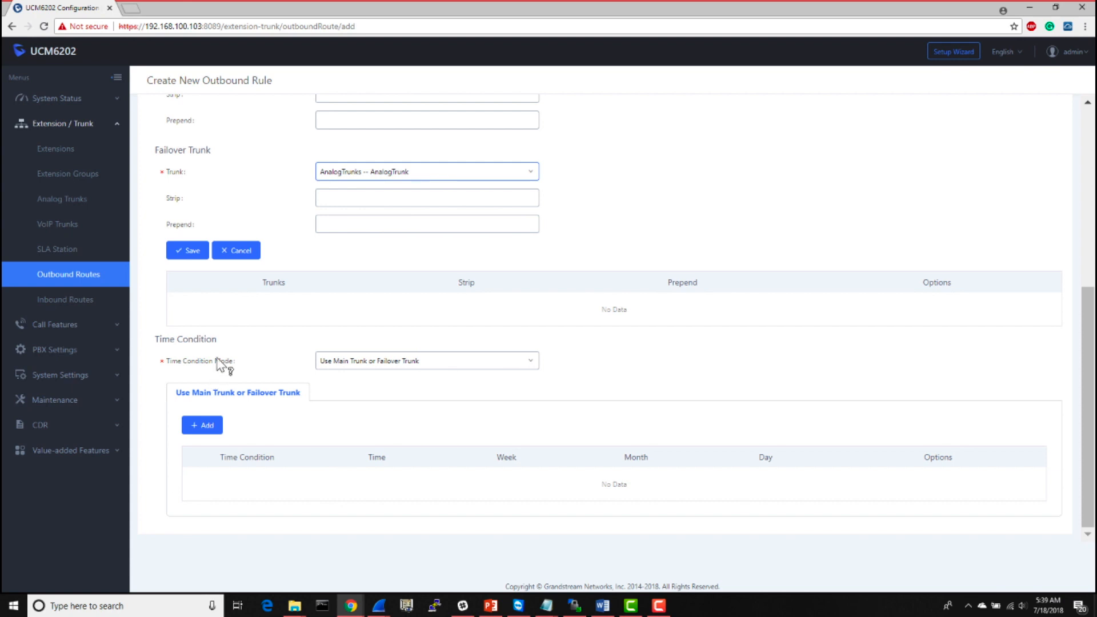
{"action": "mouse_move", "coordinate": [217, 363]}
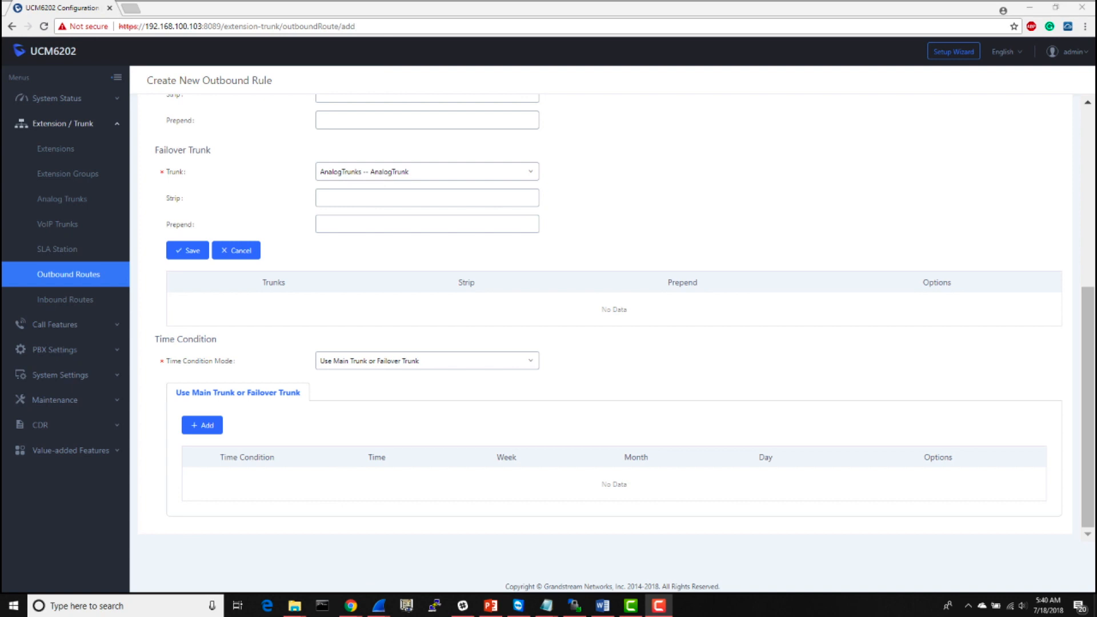
{"action": "scroll", "coordinate": [968, 254], "scroll_direction": "up", "scroll_amount": 6}
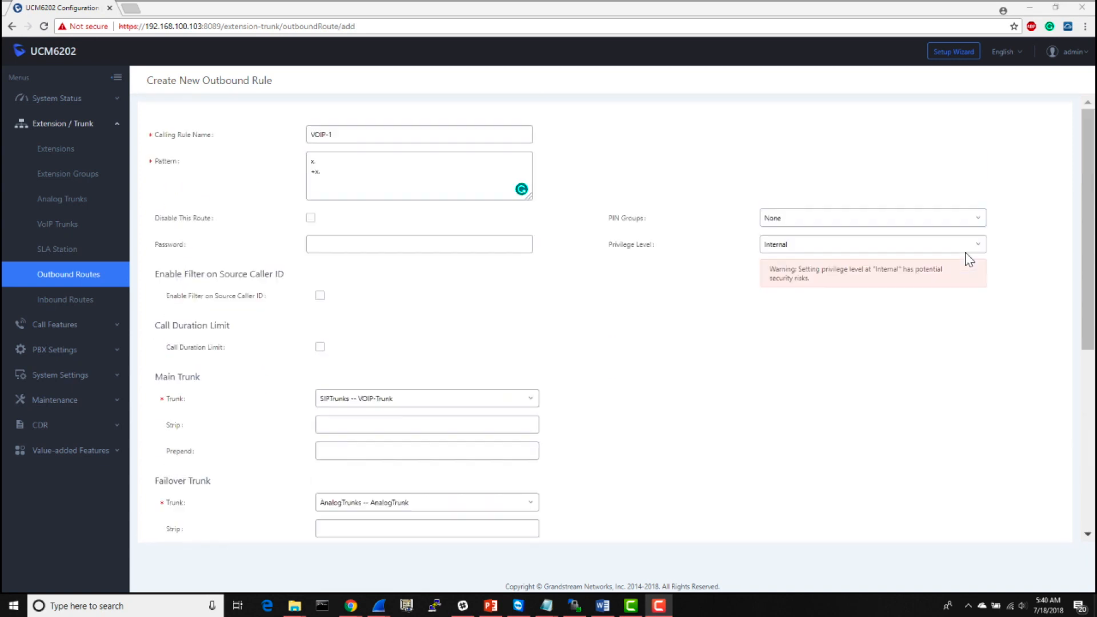
{"action": "scroll", "coordinate": [970, 260], "scroll_direction": "down", "scroll_amount": 6}
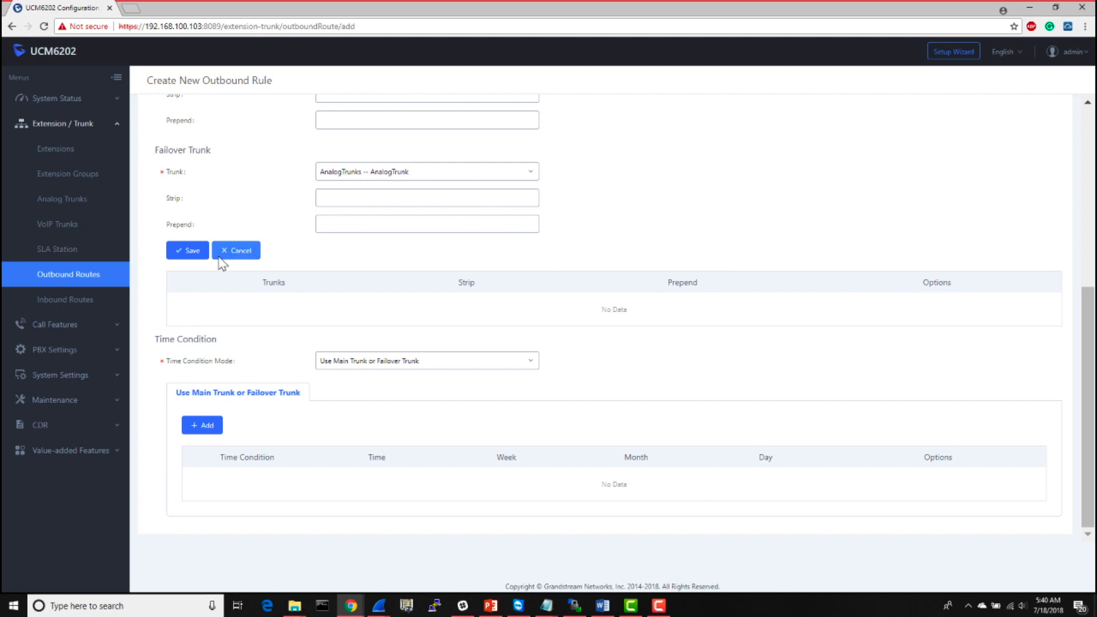
{"action": "left_click", "coordinate": [190, 252]}
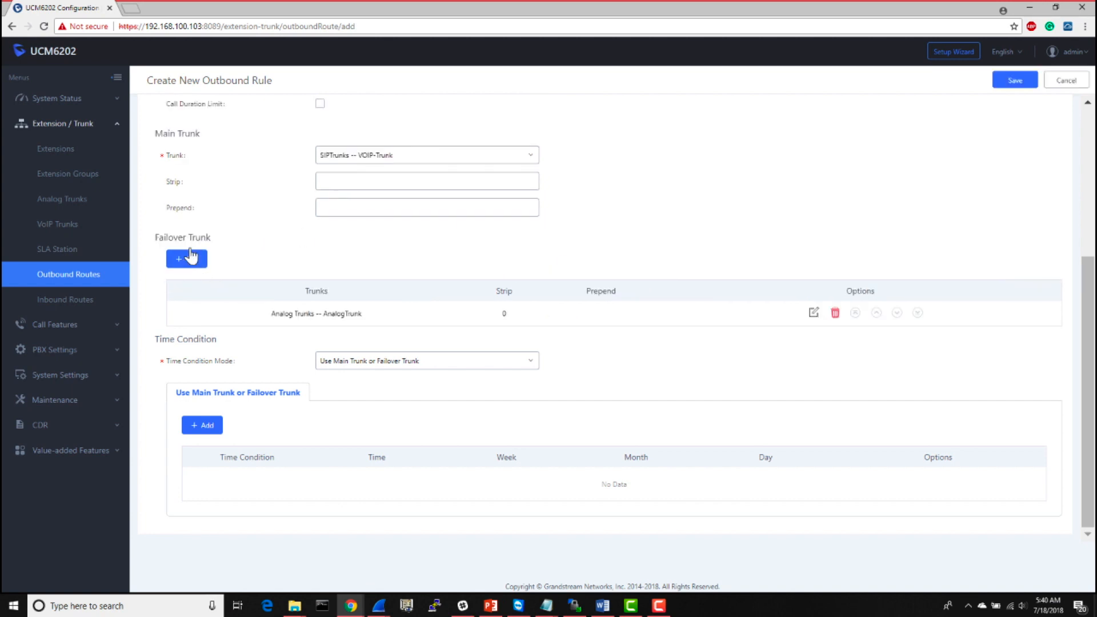
{"action": "scroll", "coordinate": [938, 142], "scroll_direction": "up", "scroll_amount": 4}
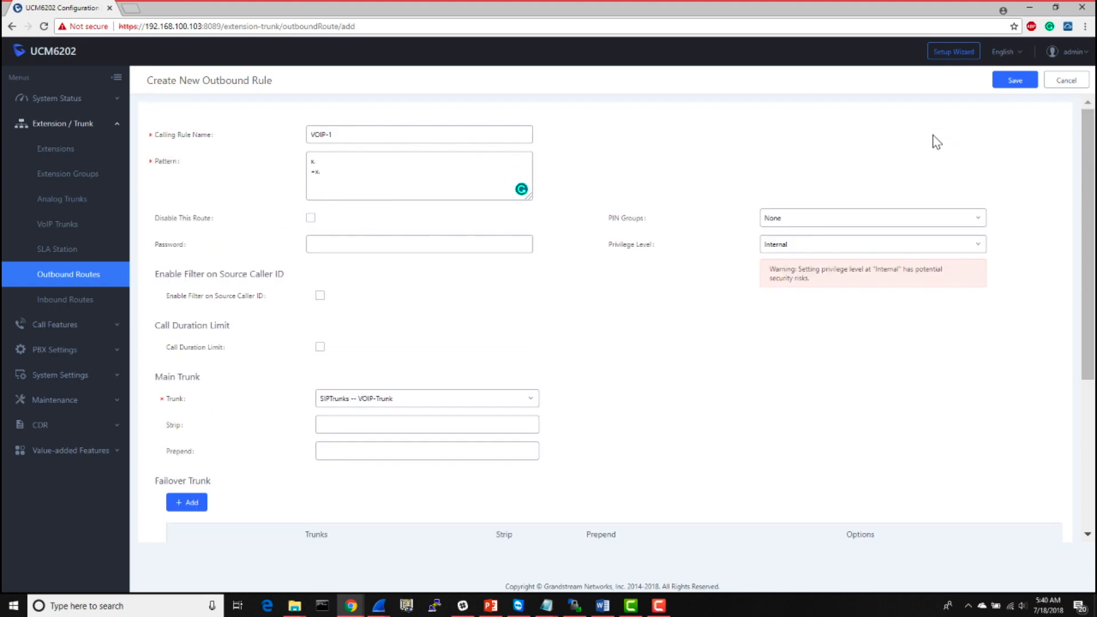
- Save the VOIP-1 outbound rule, accept the Internal privilege warning and apply the changes to the PBX
{"action": "left_click", "coordinate": [1015, 81]}
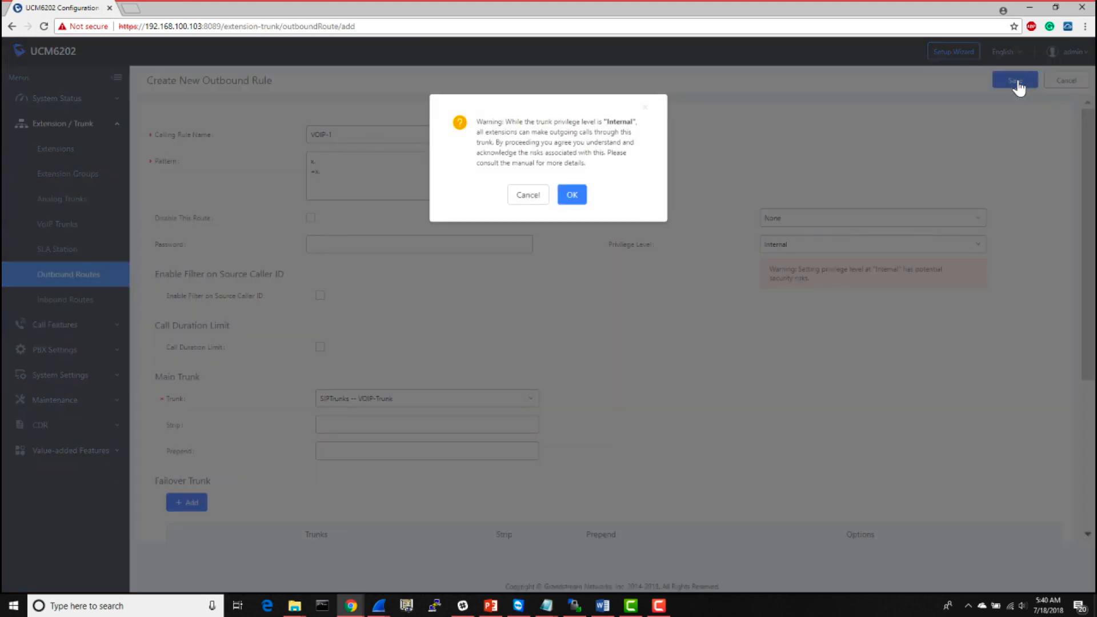
{"action": "left_click", "coordinate": [574, 195]}
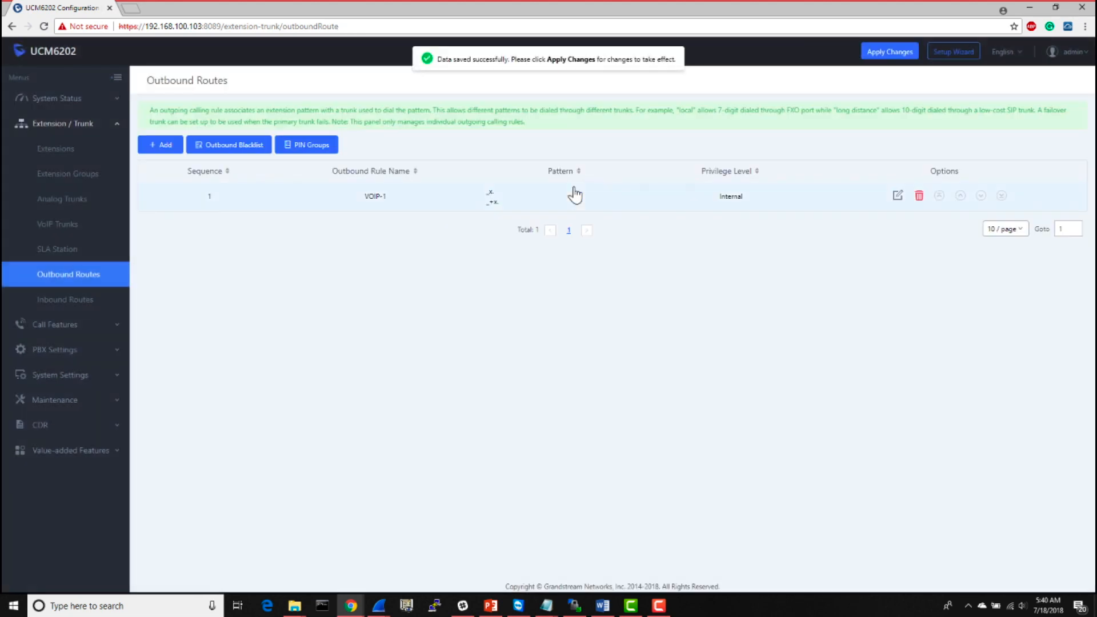
{"action": "left_click", "coordinate": [886, 58]}
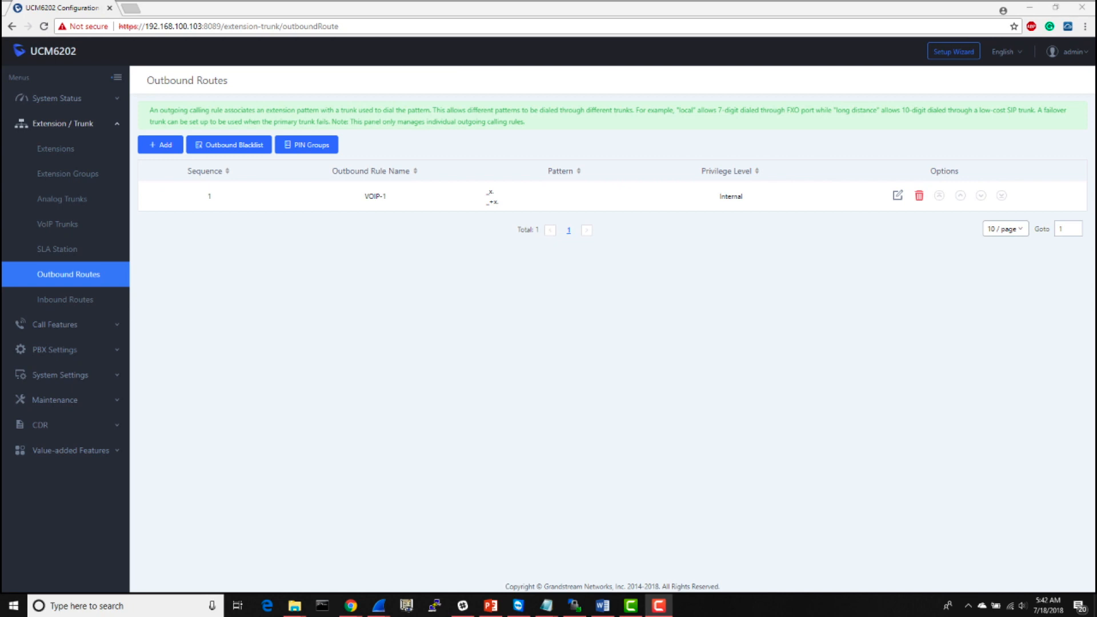
- Add a new outbound rule named Analog-All with the dialing pattern xxxxxxx
{"action": "left_click", "coordinate": [155, 147]}
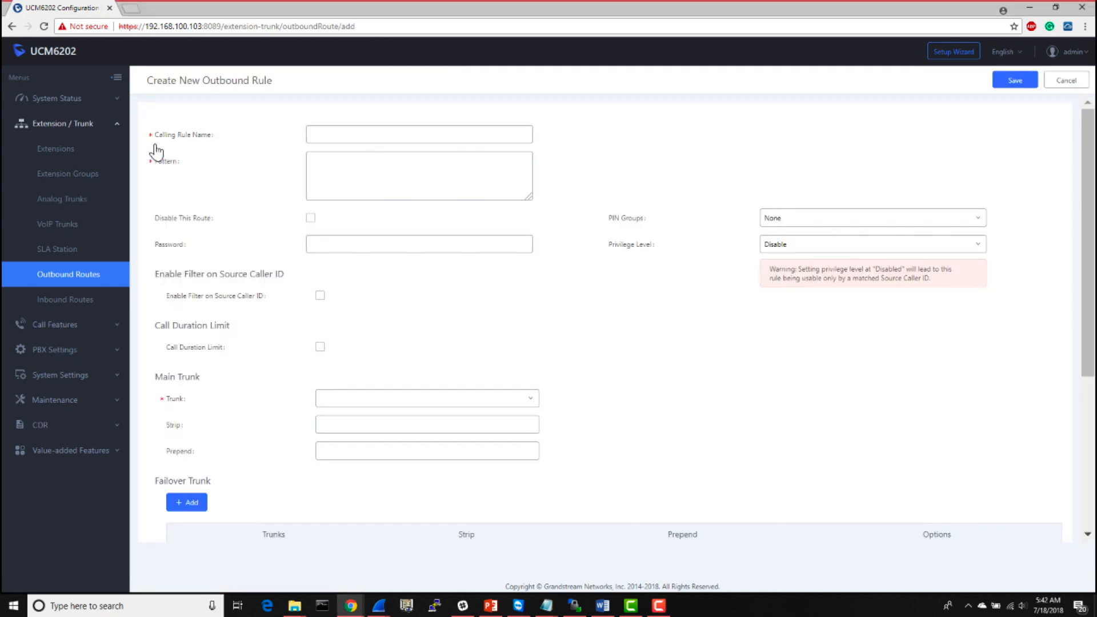
{"action": "left_click", "coordinate": [378, 134]}
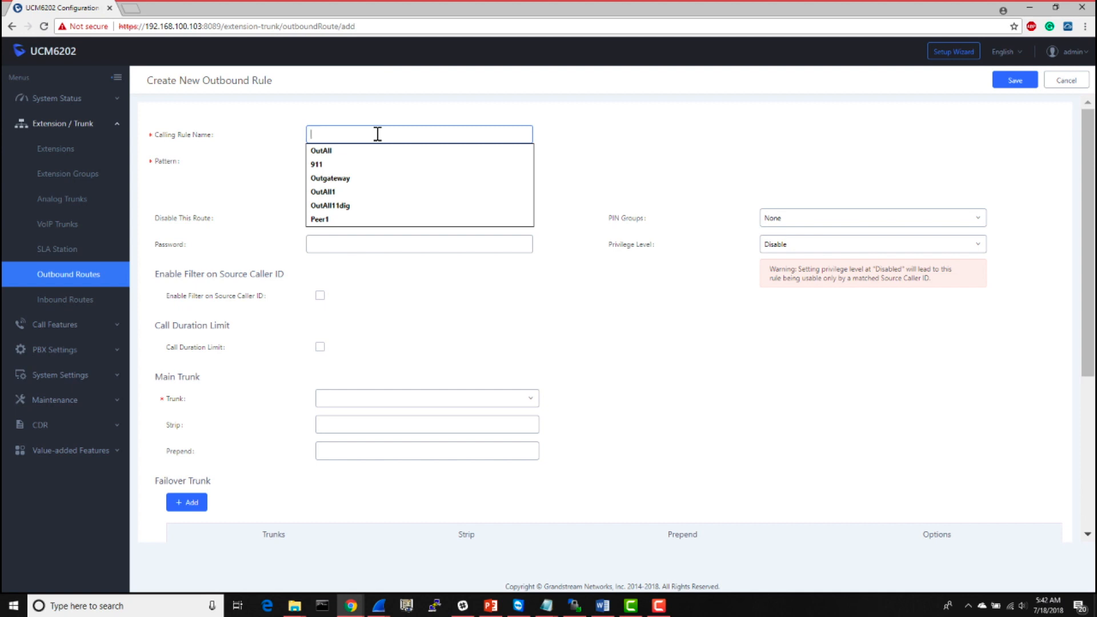
{"action": "type", "text": "A"}
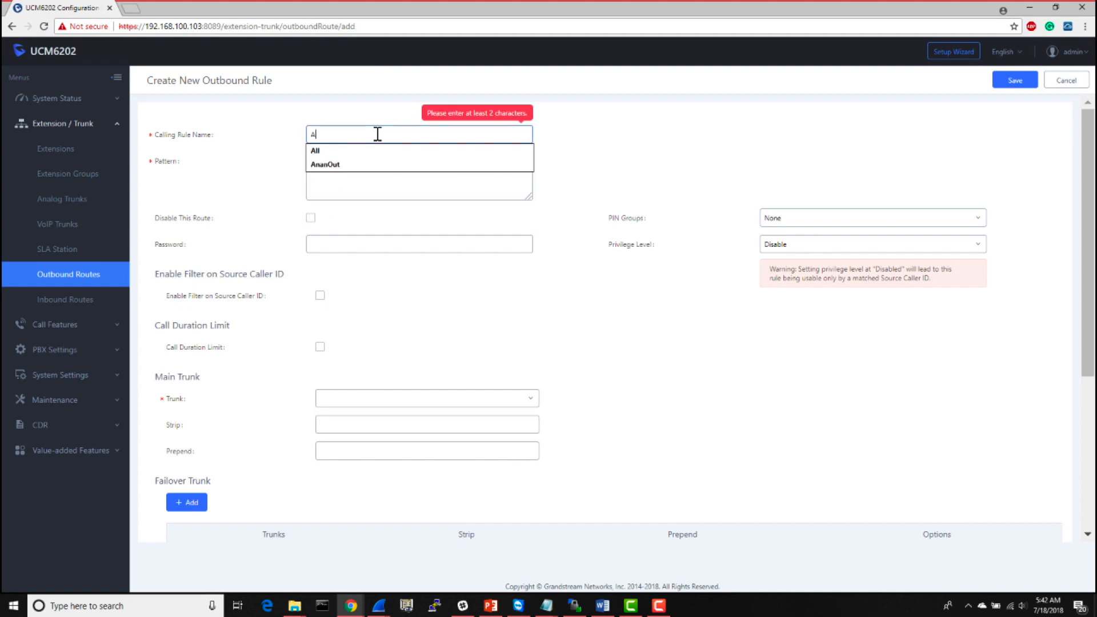
{"action": "type", "text": "nalog"}
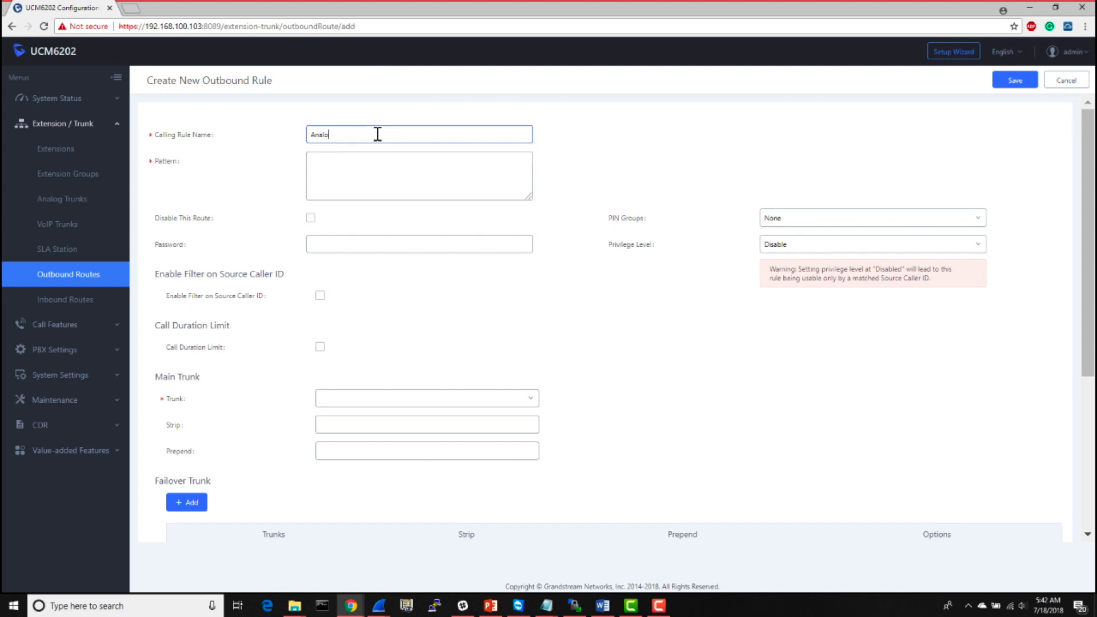
{"action": "type", "text": "-All"}
{"action": "left_click", "coordinate": [390, 184]}
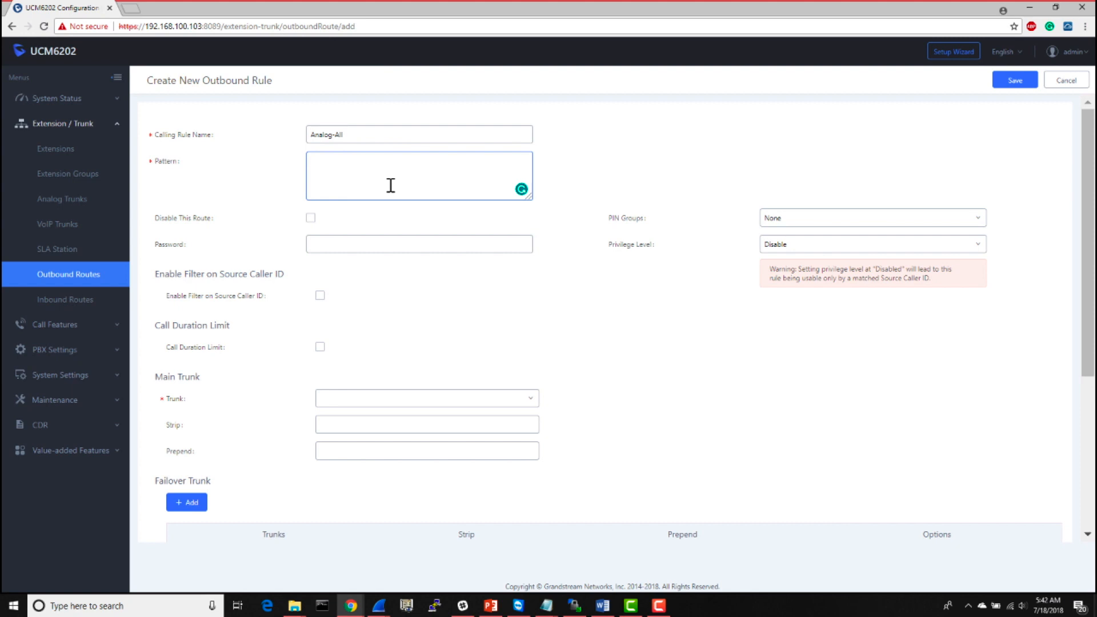
{"action": "type", "text": "xxxxxxx"}
{"action": "left_click", "coordinate": [518, 305]}
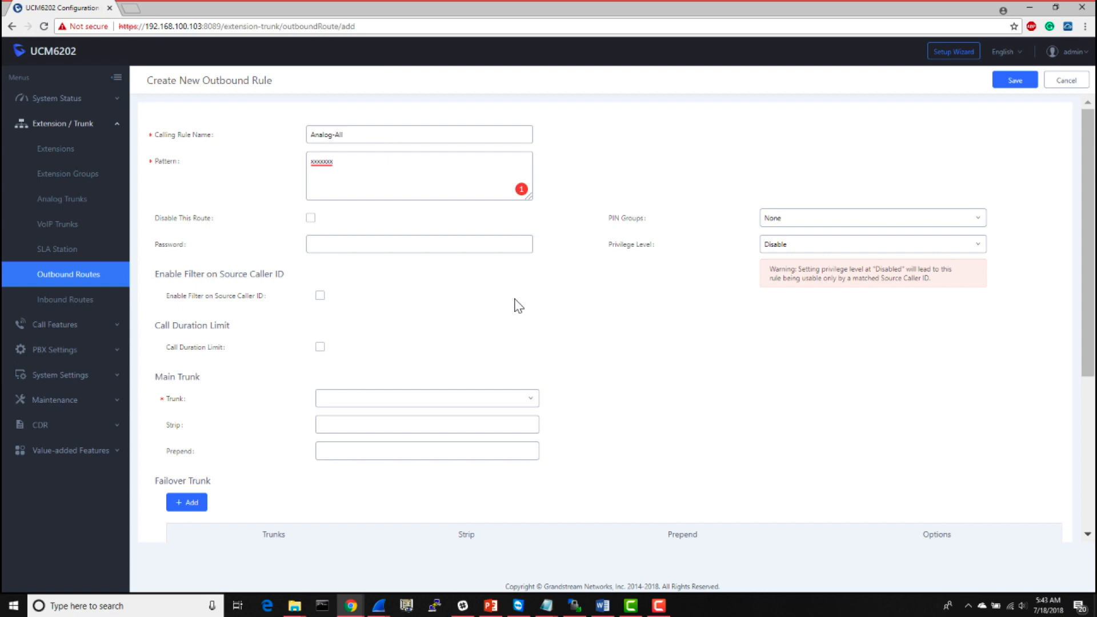
- Set the main trunk's Prepend value to 1909 for the Analog-All rule
{"action": "left_click", "coordinate": [396, 427]}
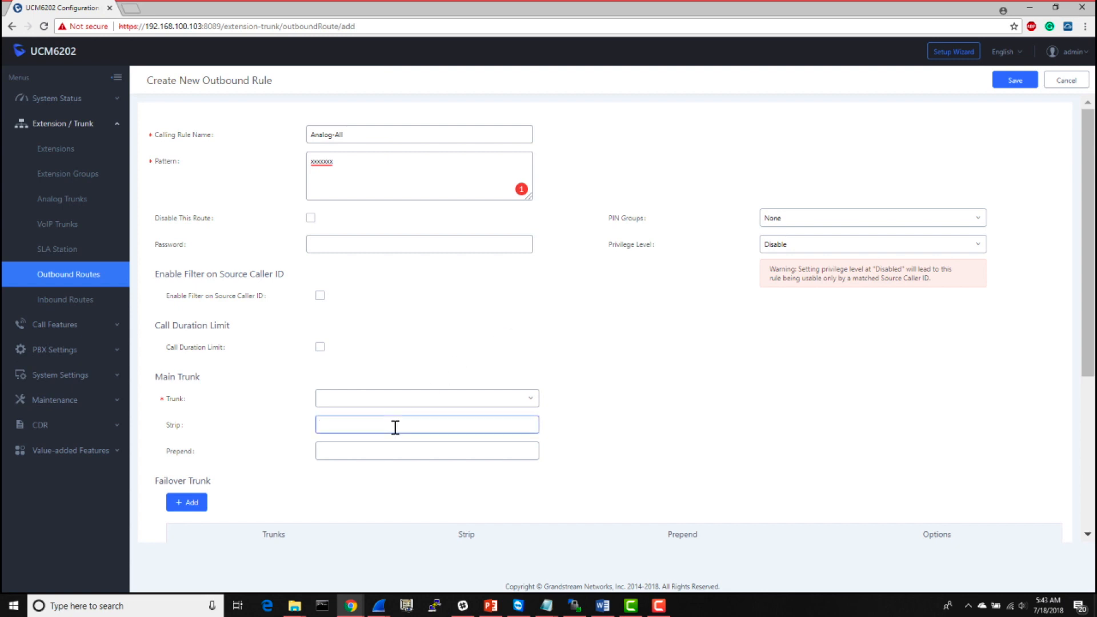
{"action": "left_click", "coordinate": [390, 452]}
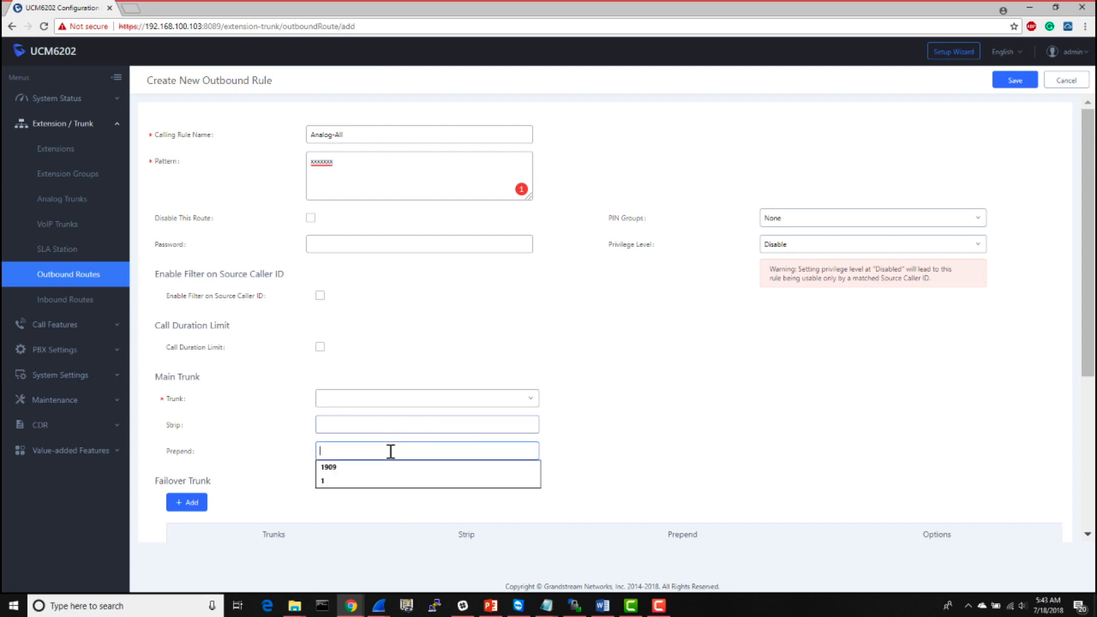
{"action": "type", "text": "1909"}
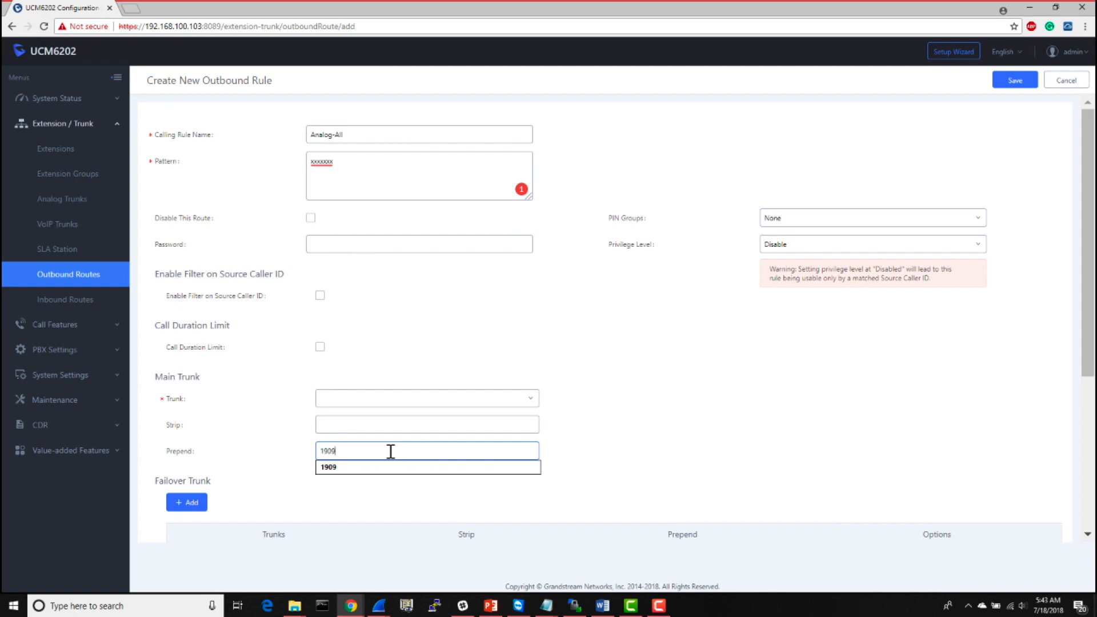
{"action": "left_click", "coordinate": [649, 417]}
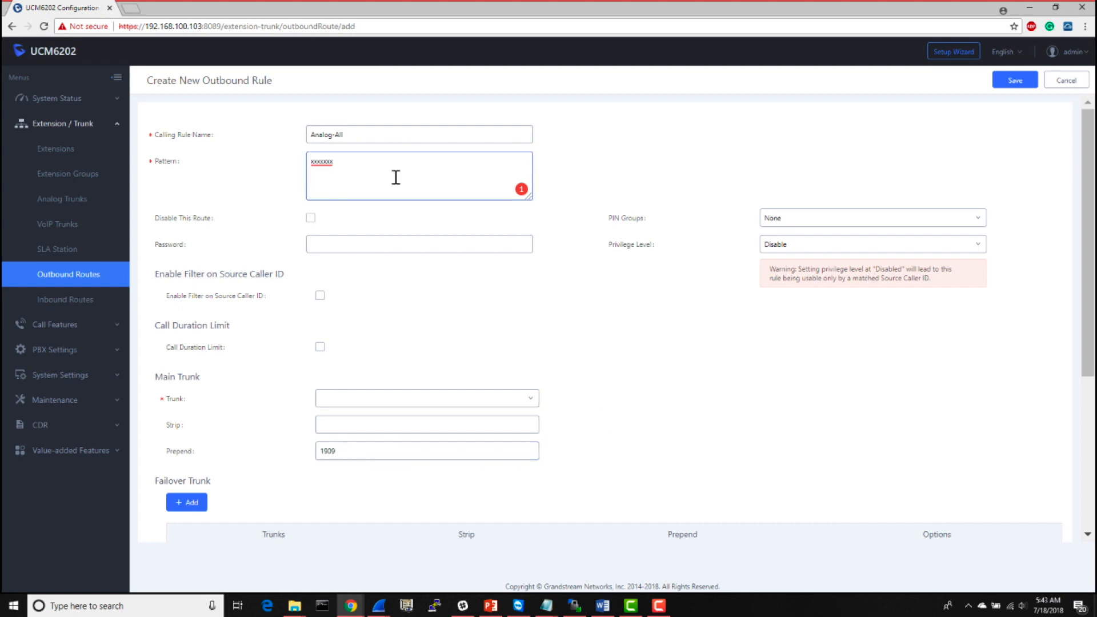
{"action": "double_click", "coordinate": [373, 167]}
{"action": "left_click", "coordinate": [393, 453]}
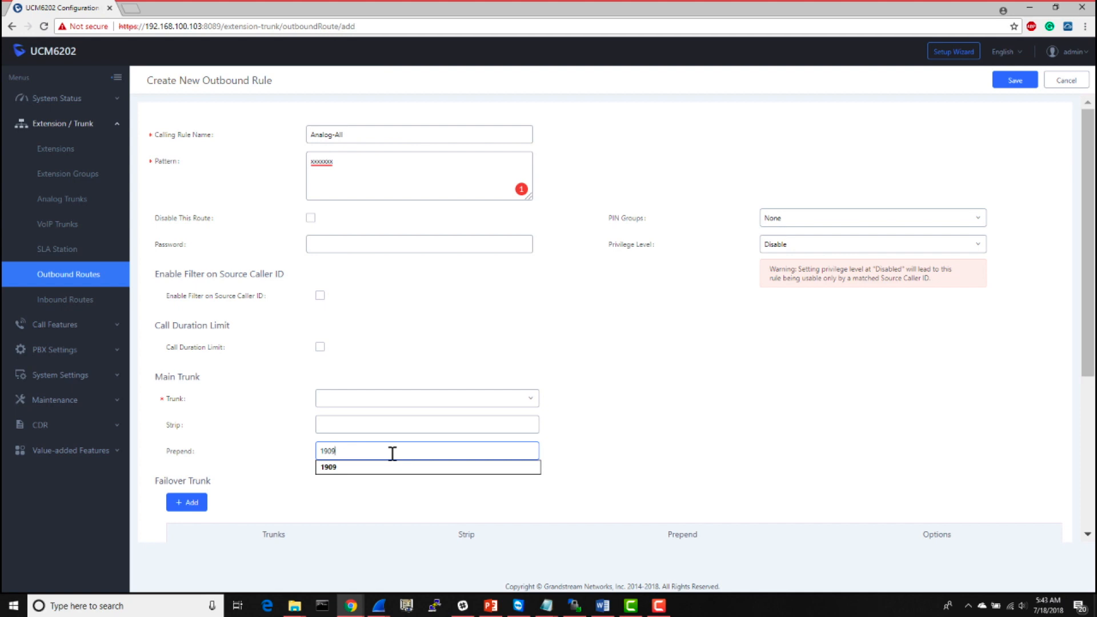
{"action": "left_click", "coordinate": [610, 408]}
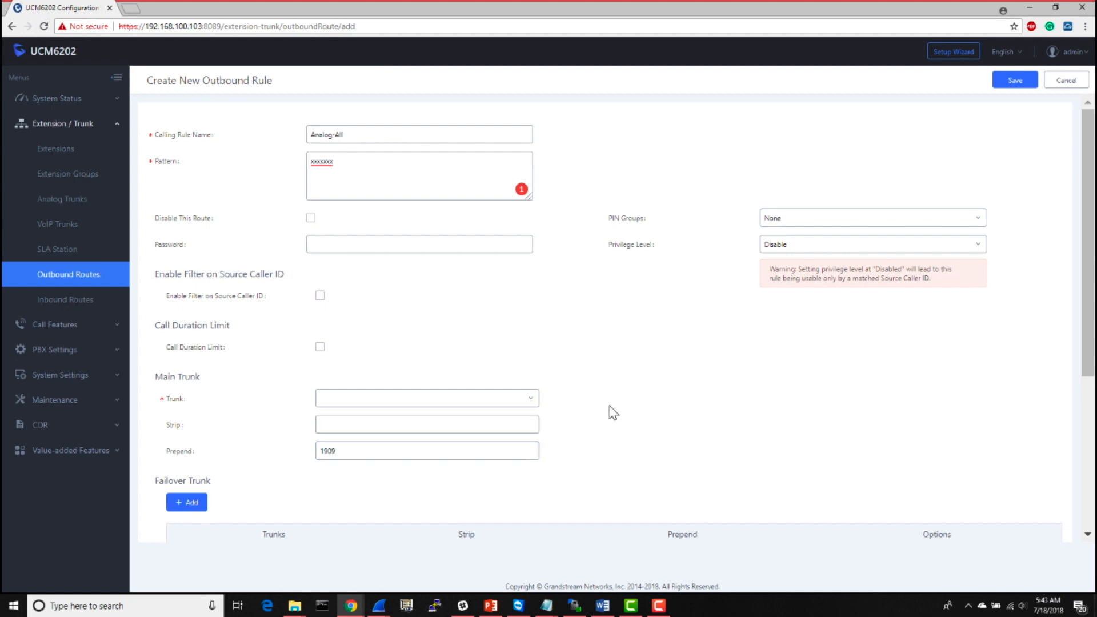
- Set the Analog-All rule's privilege level to Internal and its main trunk to AnalogTrunks -- AnalogTrunk
{"action": "left_click", "coordinate": [821, 253]}
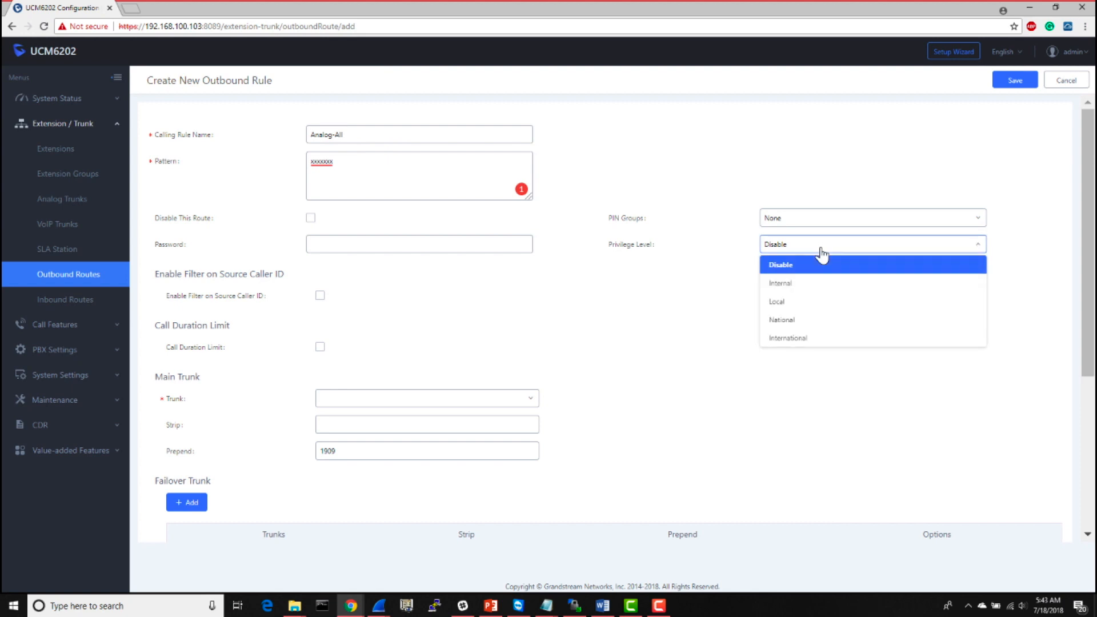
{"action": "left_click", "coordinate": [801, 286]}
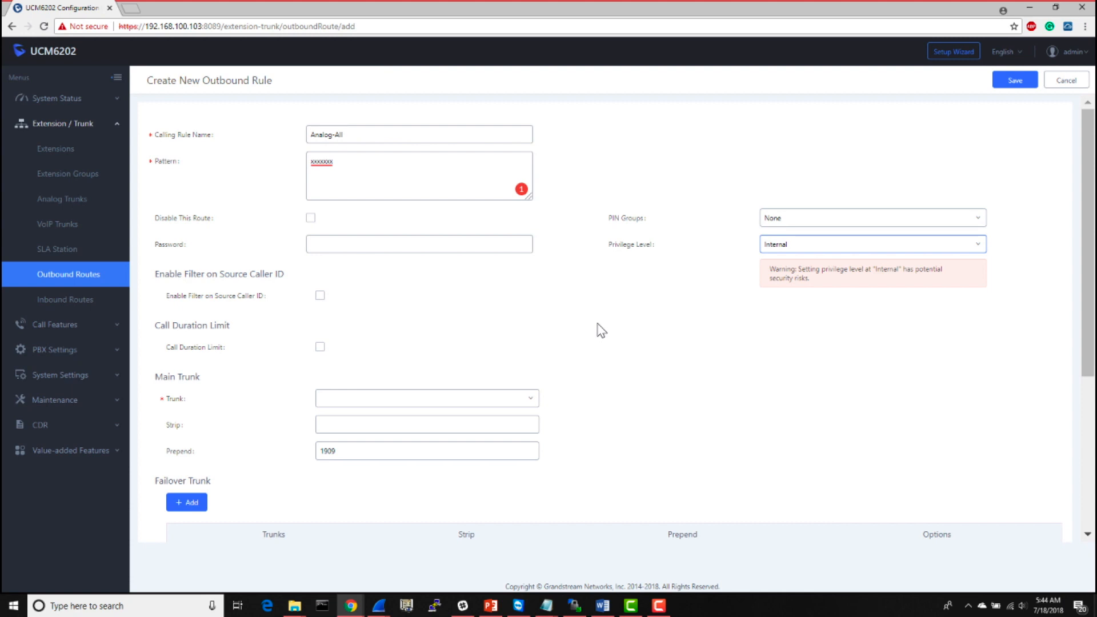
{"action": "left_click", "coordinate": [457, 400]}
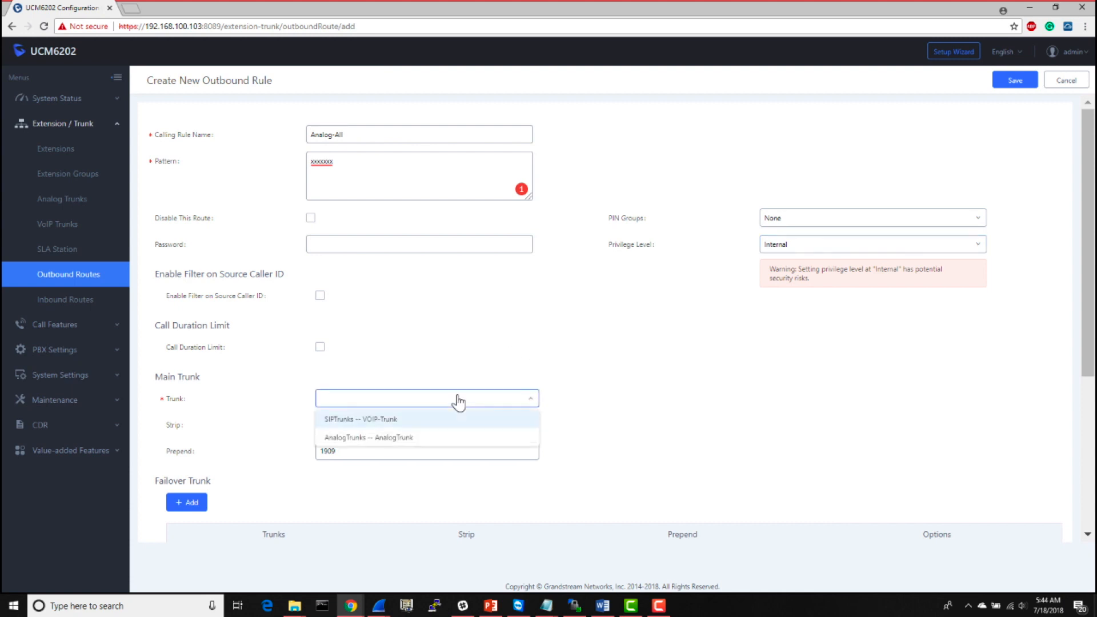
{"action": "left_click", "coordinate": [380, 439]}
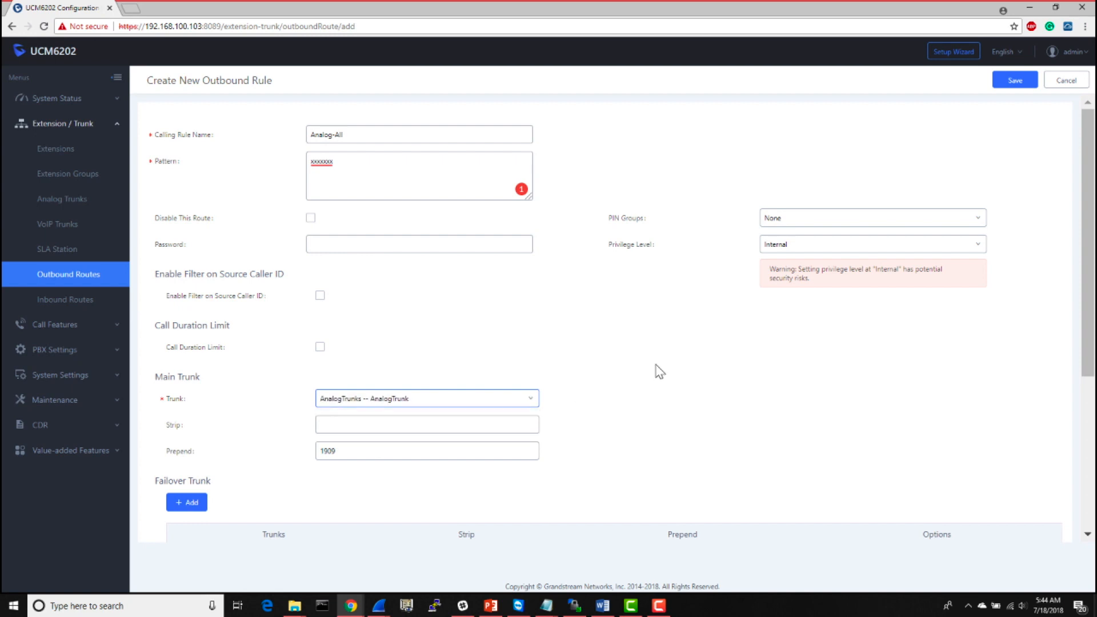
- Try the Call Duration Limit option to review its maximum duration and warning settings, and turn it off again
{"action": "scroll", "coordinate": [660, 372], "scroll_direction": "down", "scroll_amount": 1}
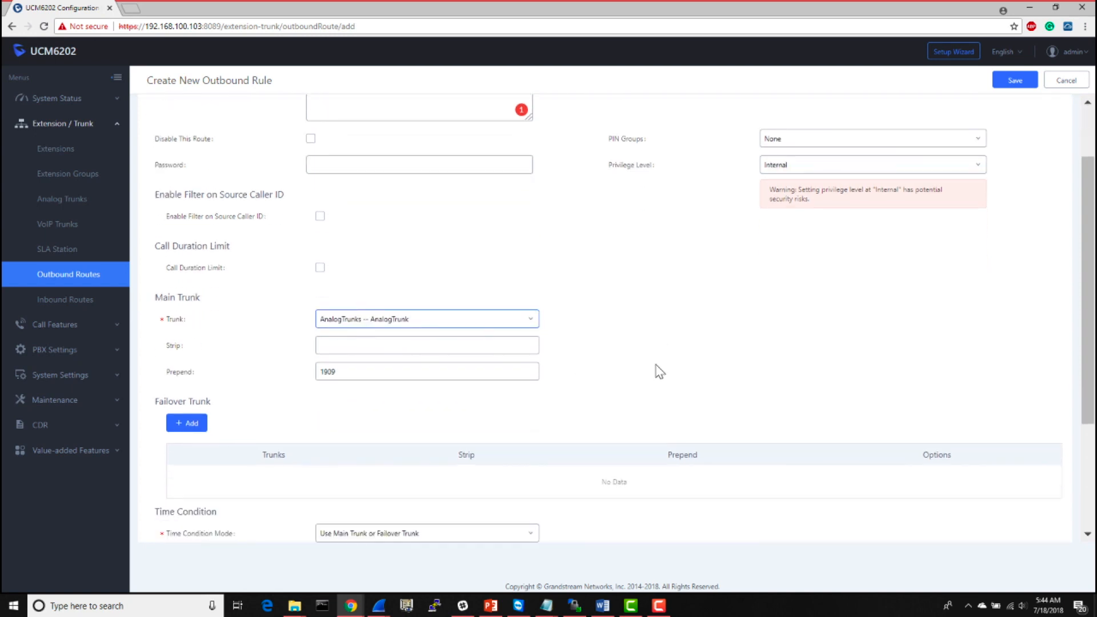
{"action": "mouse_move", "coordinate": [215, 277]}
{"action": "left_click", "coordinate": [320, 269]}
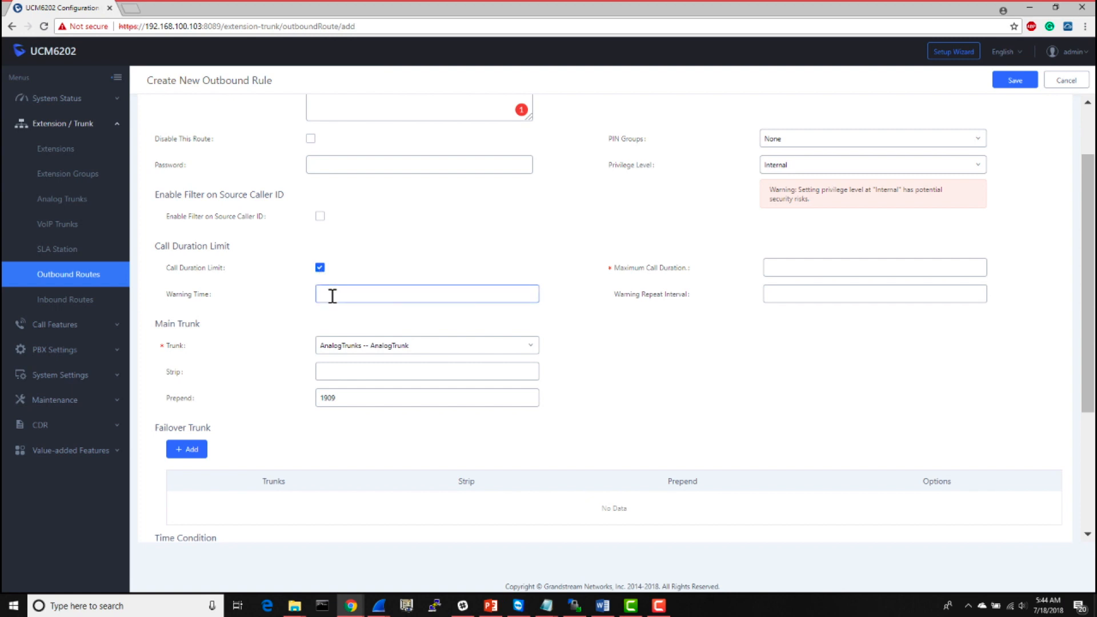
{"action": "mouse_move", "coordinate": [641, 266]}
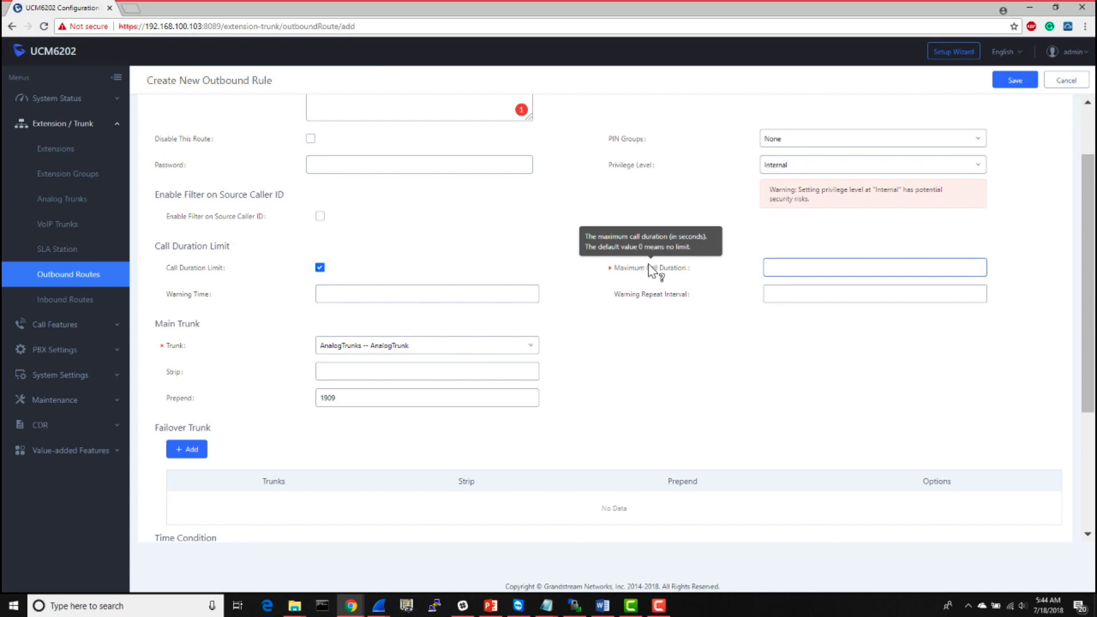
{"action": "mouse_move", "coordinate": [206, 296]}
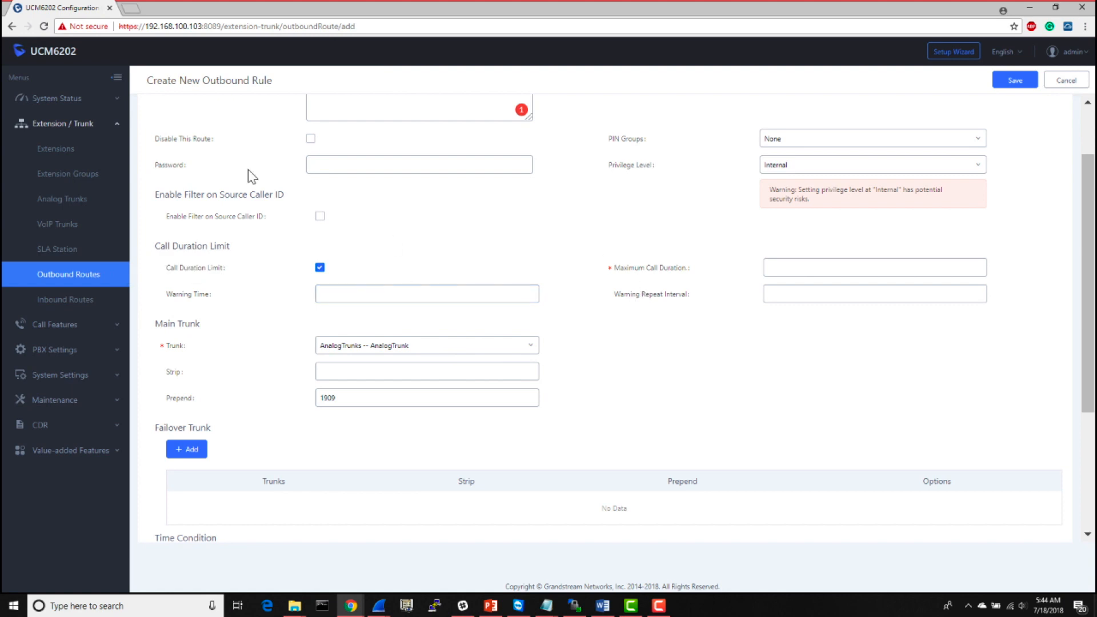
{"action": "left_click", "coordinate": [320, 269]}
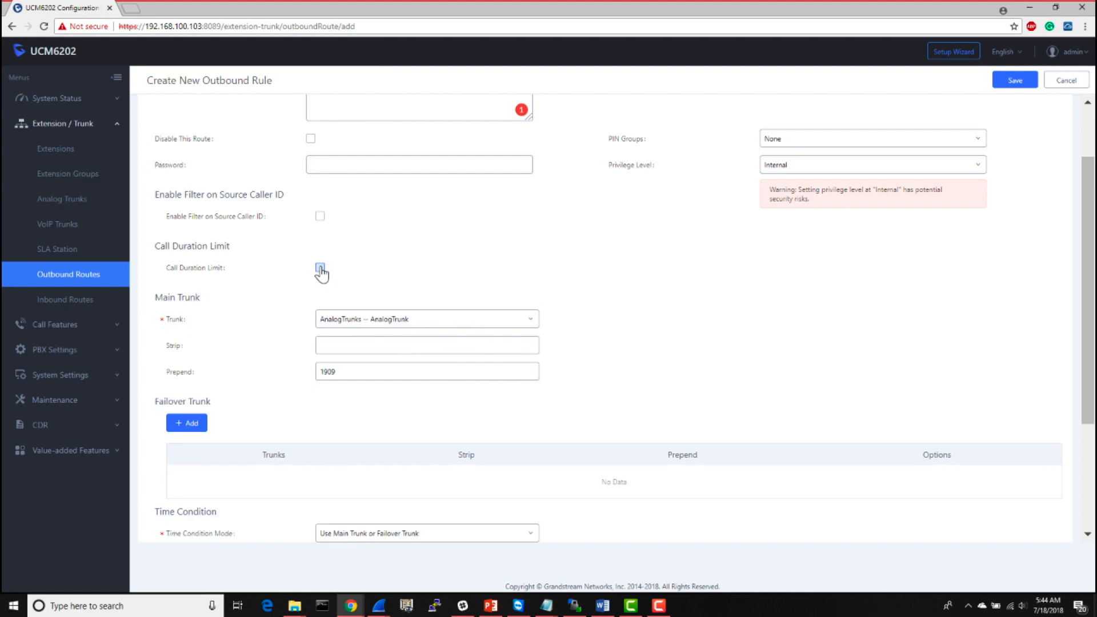
- Save the Analog-All outbound rule and accept the Internal privilege warning
{"action": "scroll", "coordinate": [594, 319], "scroll_direction": "down", "scroll_amount": 3}
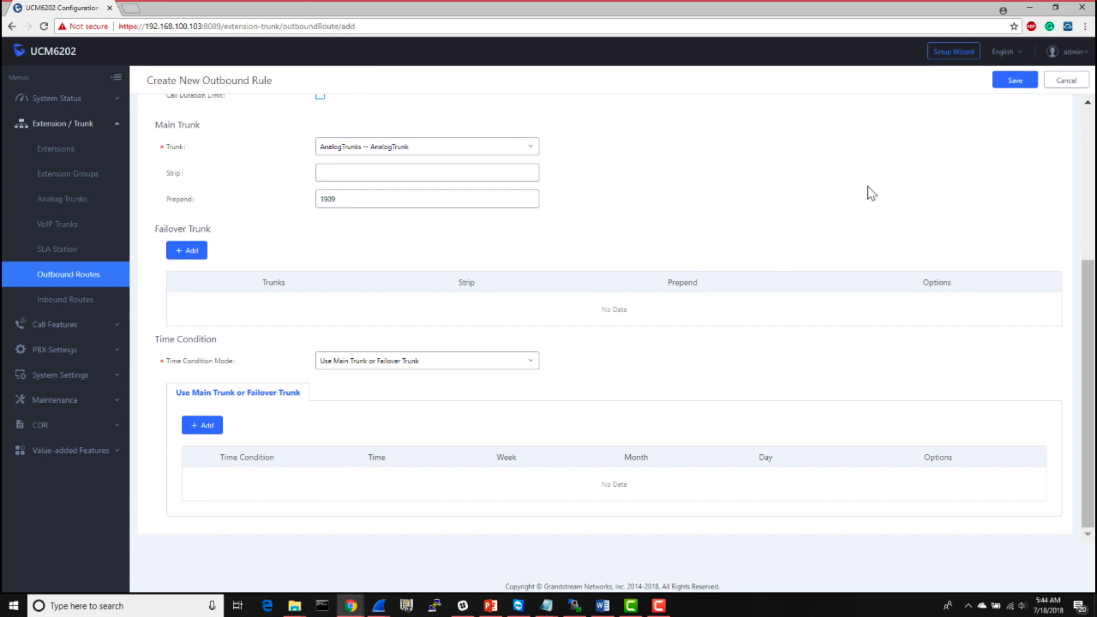
{"action": "scroll", "coordinate": [870, 186], "scroll_direction": "up", "scroll_amount": 3}
{"action": "left_click", "coordinate": [1005, 86]}
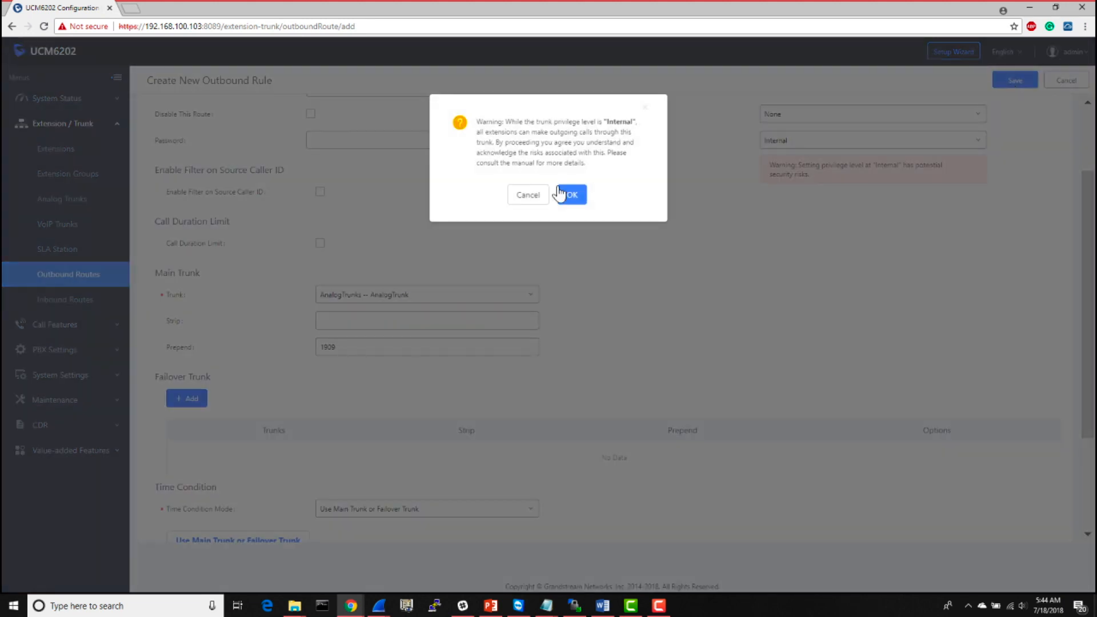
{"action": "left_click", "coordinate": [566, 197]}
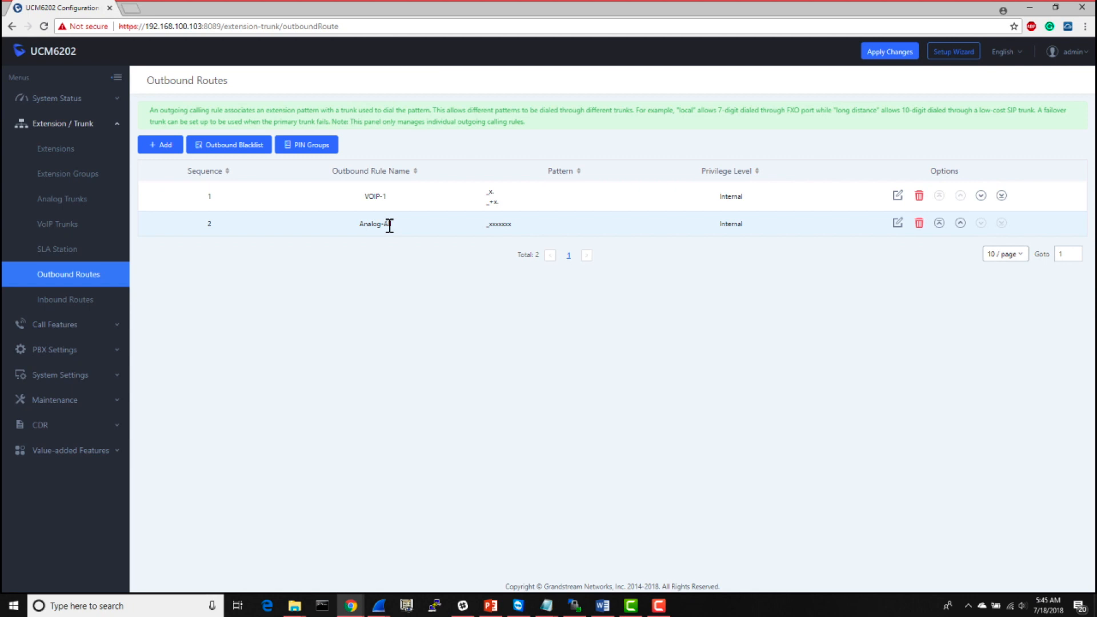
- Add another outbound rule with the ten-digit dialing pattern xxxxxxxxxx
{"action": "left_click", "coordinate": [163, 146]}
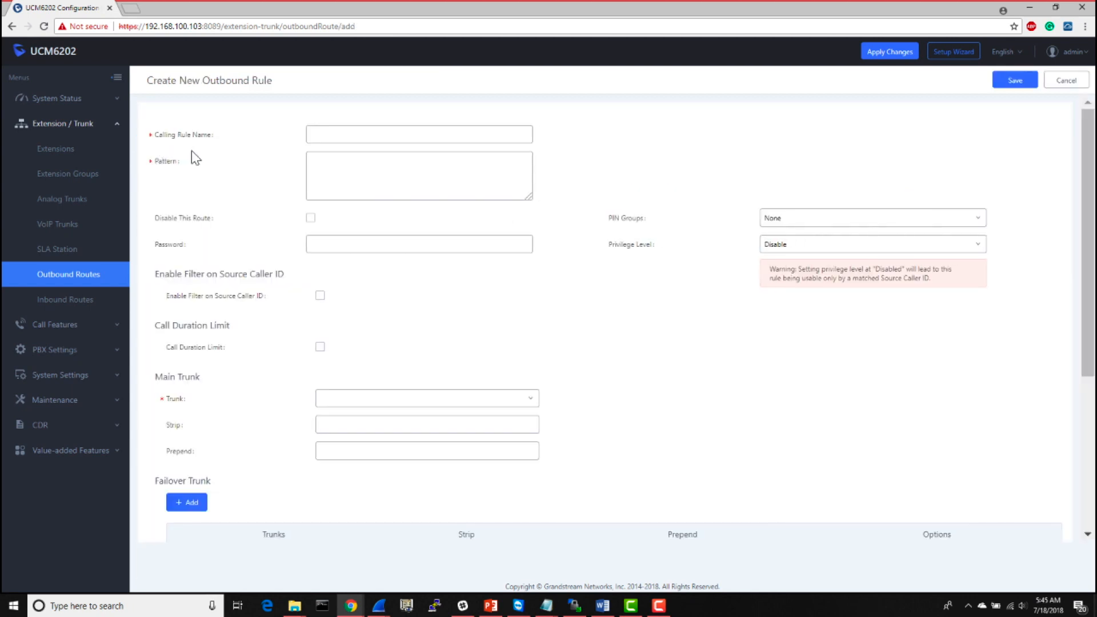
{"action": "left_click", "coordinate": [331, 177]}
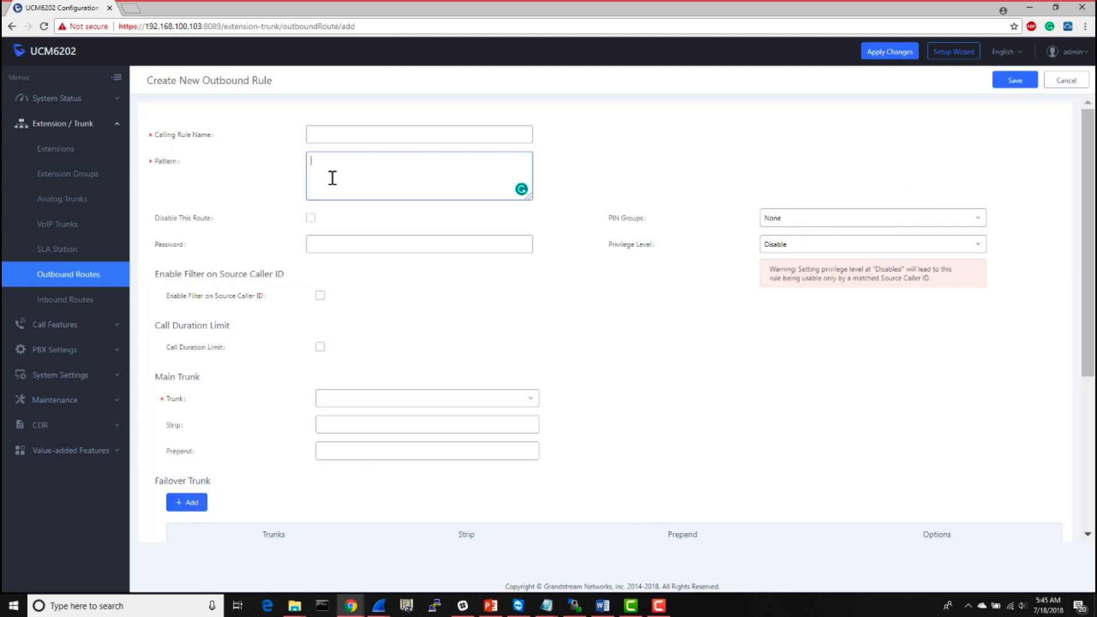
{"action": "type", "text": "xxxxxxxxxx"}
- Name the new ten-digit outbound rule Analog-All1
{"action": "left_click", "coordinate": [370, 137]}
{"action": "left_click", "coordinate": [369, 138]}
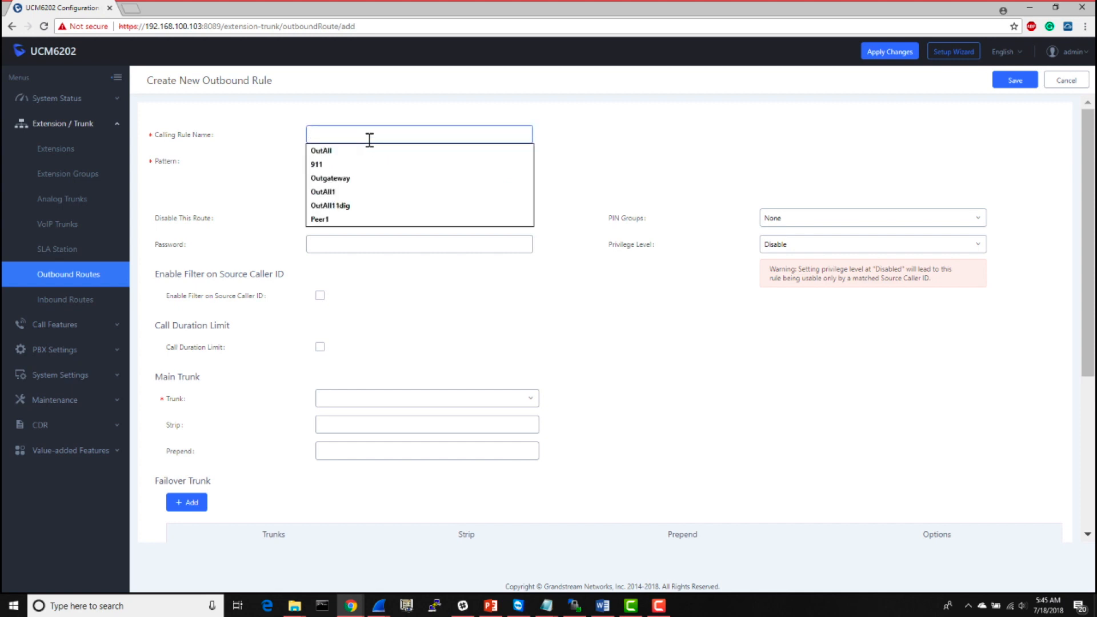
{"action": "type", "text": "An"}
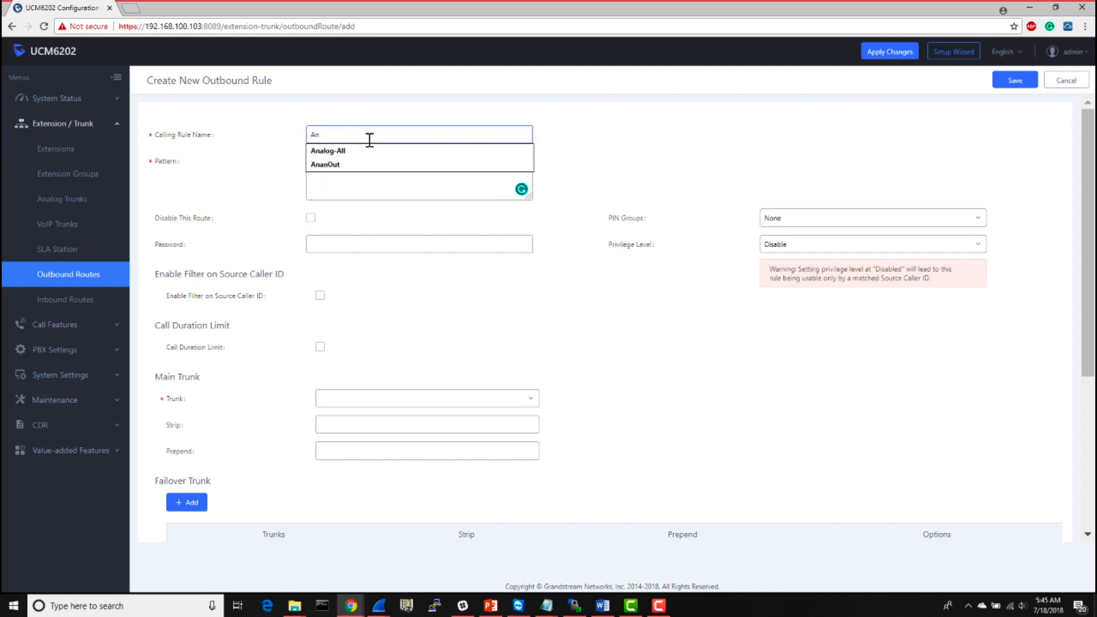
{"action": "type", "text": "alog-All"}
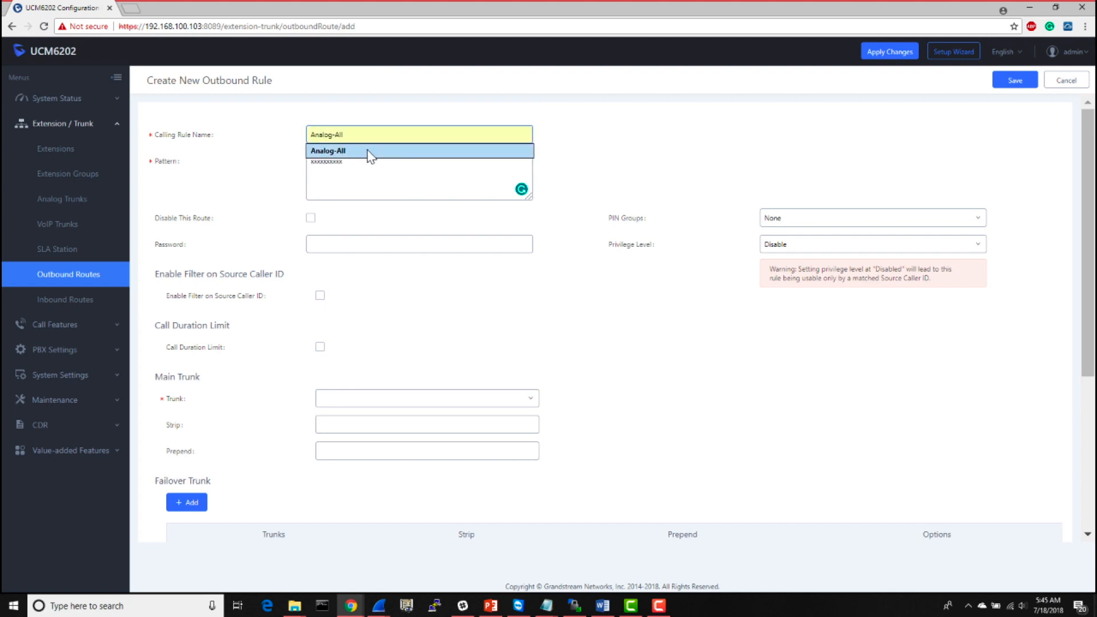
{"action": "left_click", "coordinate": [369, 150]}
{"action": "left_click", "coordinate": [374, 132]}
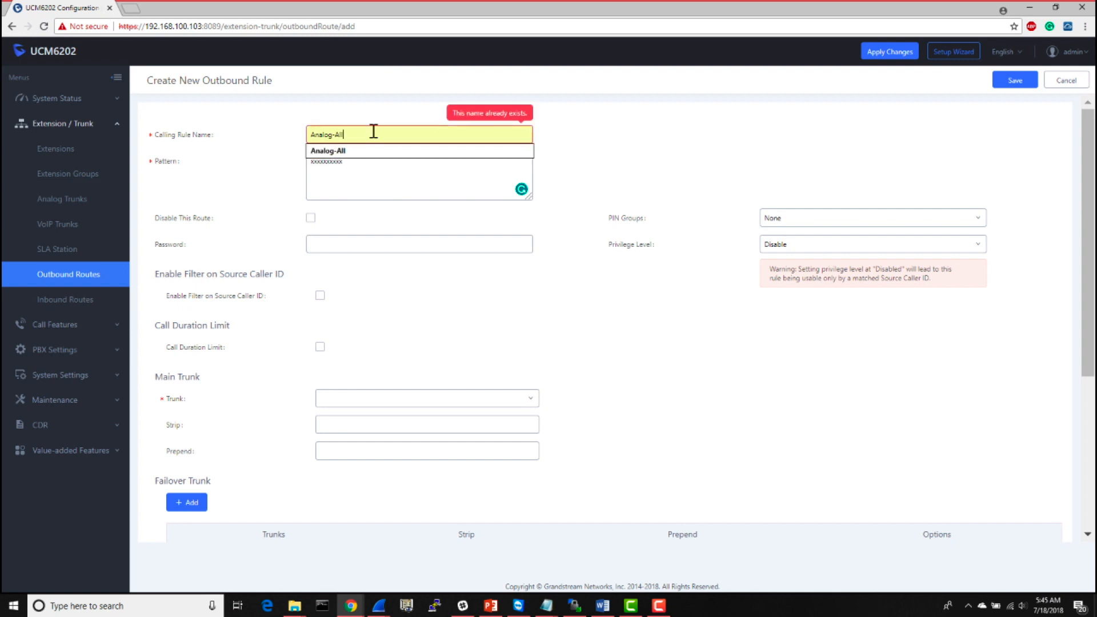
{"action": "type", "text": "1"}
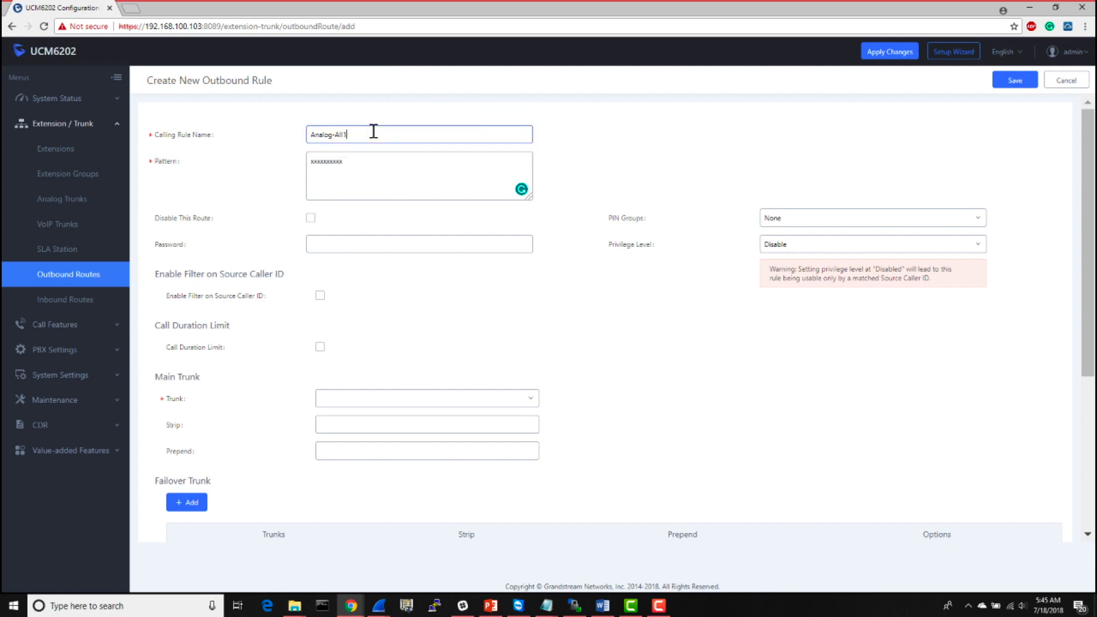
- Set the Analog-All1 rule's main trunk prepend to 1 and its privilege level to Internal
{"action": "left_click", "coordinate": [355, 424]}
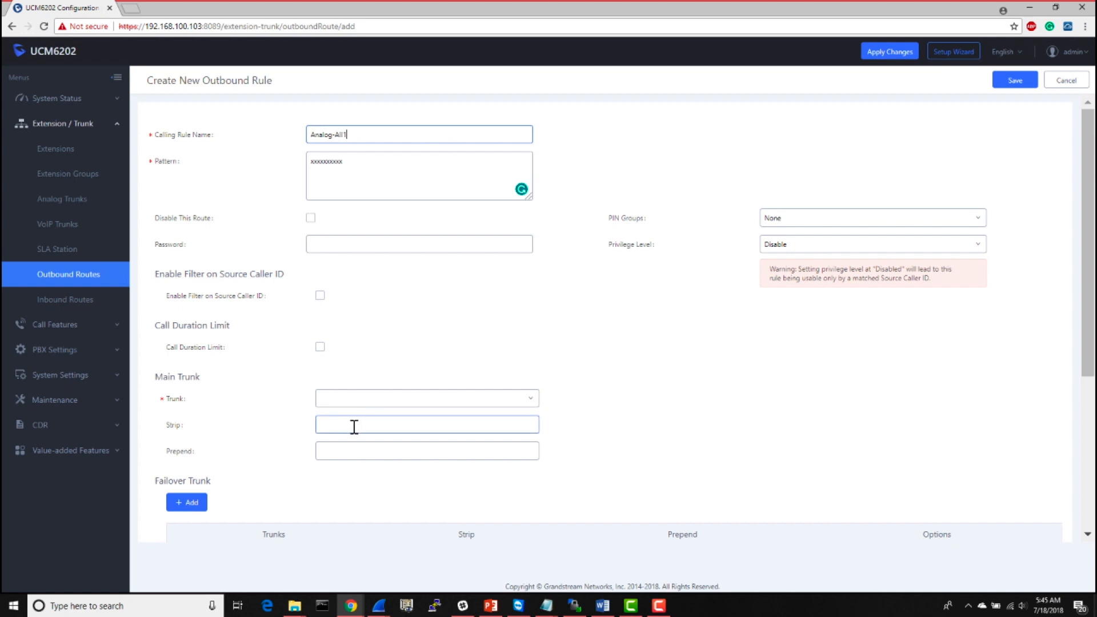
{"action": "left_click", "coordinate": [346, 451]}
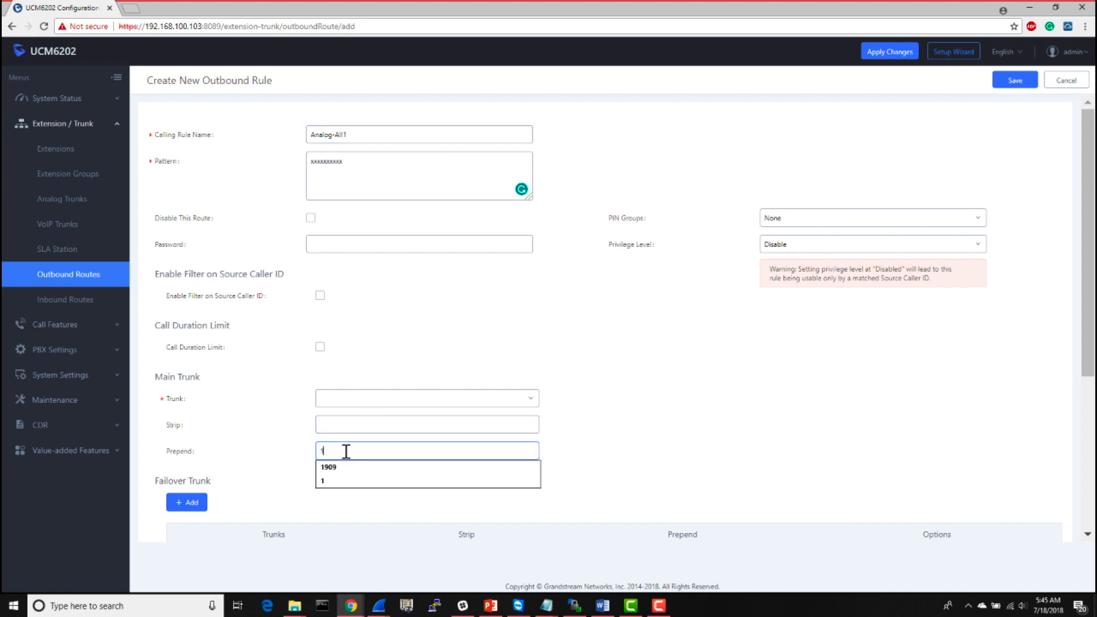
{"action": "left_click", "coordinate": [573, 413]}
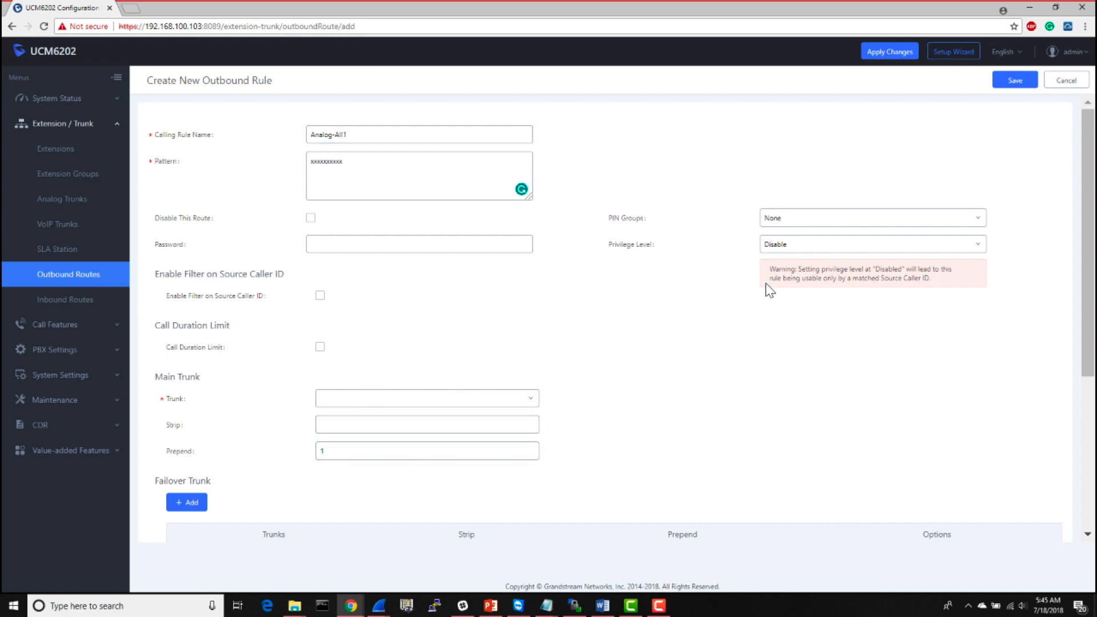
{"action": "left_click", "coordinate": [792, 250]}
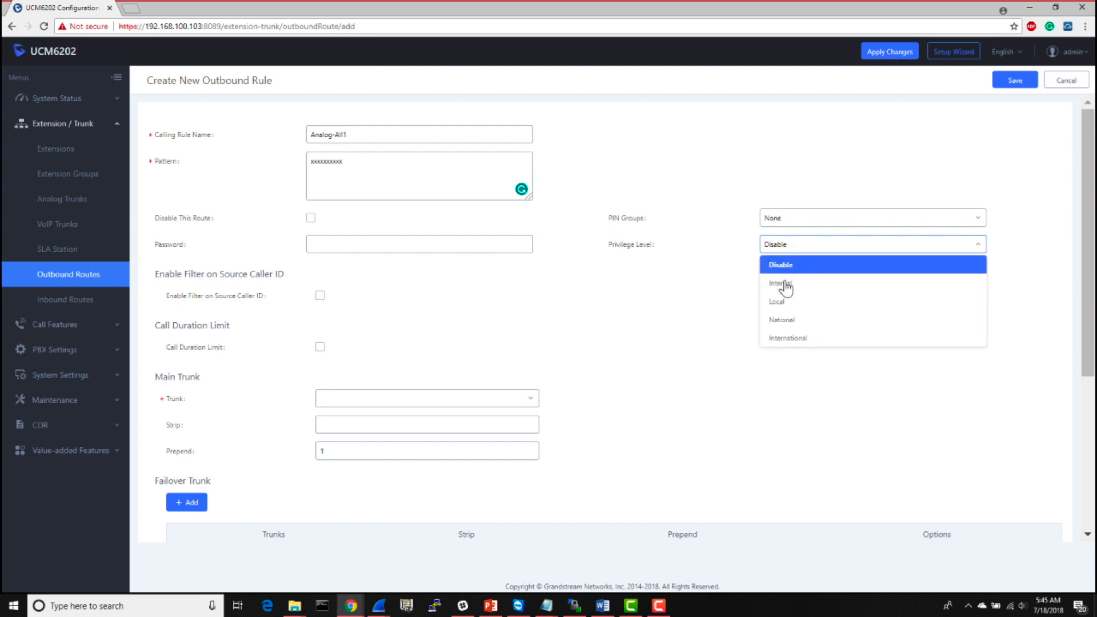
{"action": "left_click", "coordinate": [786, 286]}
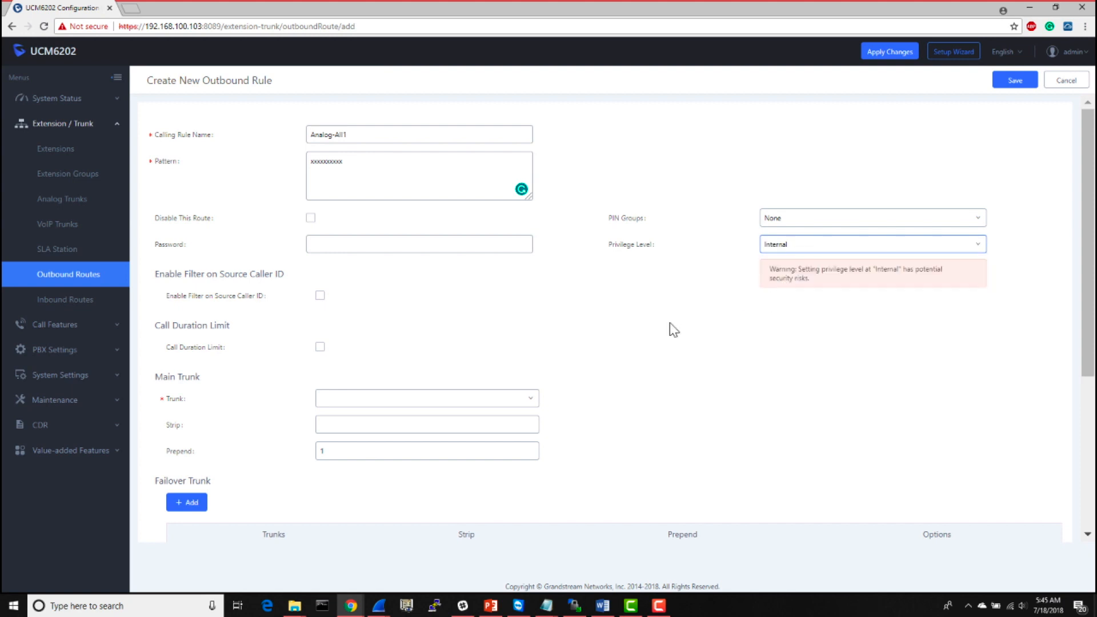
- Assign AnalogTrunks -- AnalogTrunk as the rule's main trunk and save the rule, accepting the Internal privilege warning
{"action": "scroll", "coordinate": [671, 323], "scroll_direction": "down", "scroll_amount": 4}
{"action": "scroll", "coordinate": [672, 326], "scroll_direction": "up", "scroll_amount": 4}
{"action": "left_click", "coordinate": [1005, 83]}
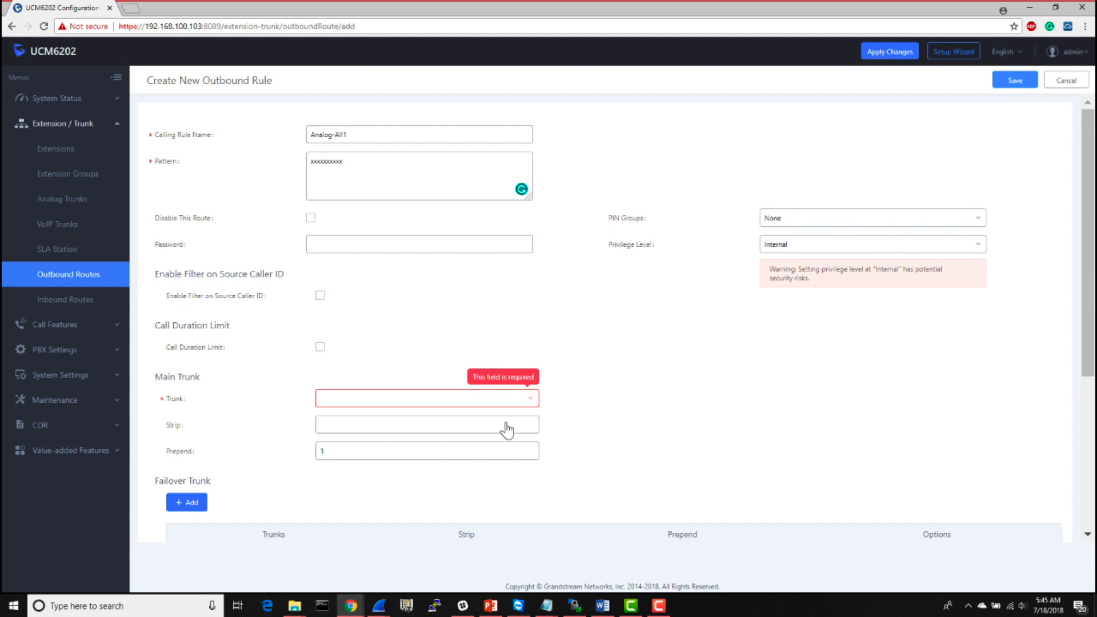
{"action": "left_click", "coordinate": [494, 402]}
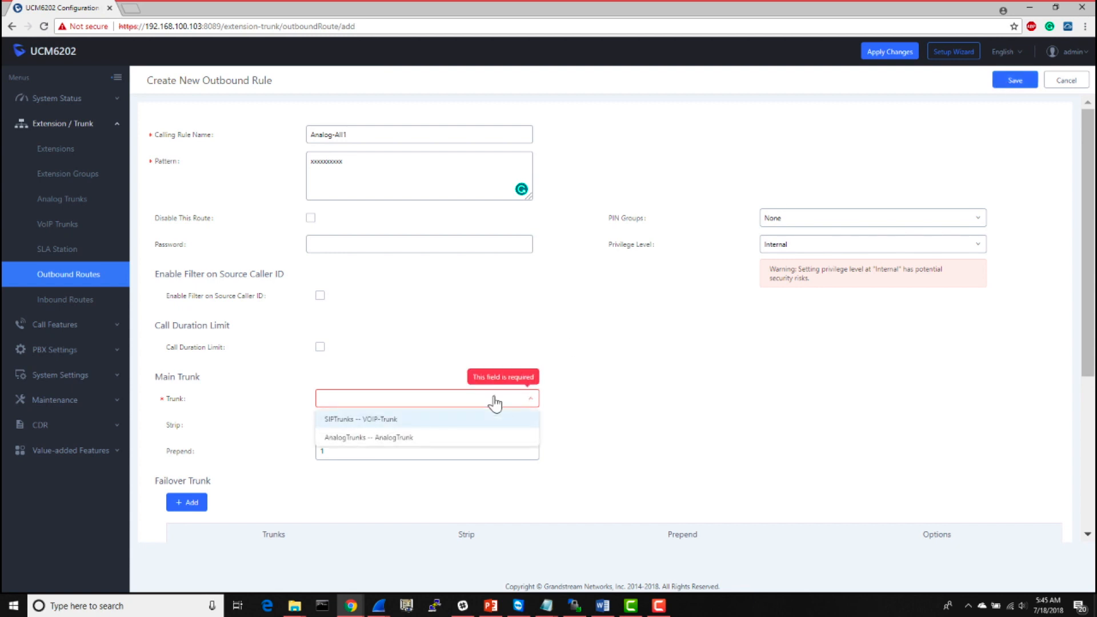
{"action": "left_click", "coordinate": [414, 439]}
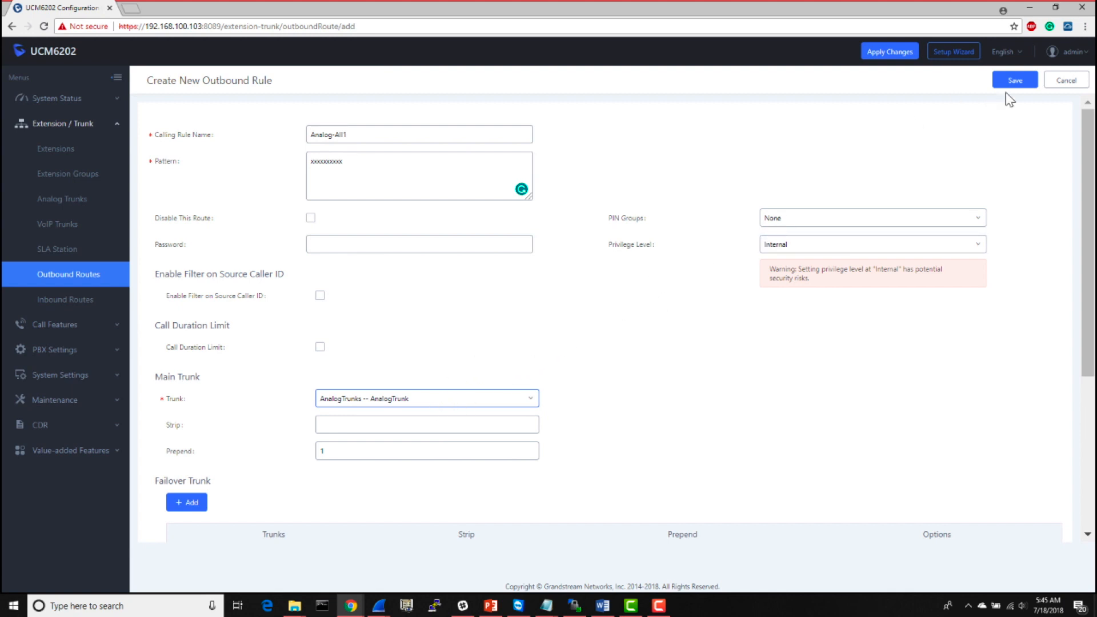
{"action": "left_click", "coordinate": [1015, 80]}
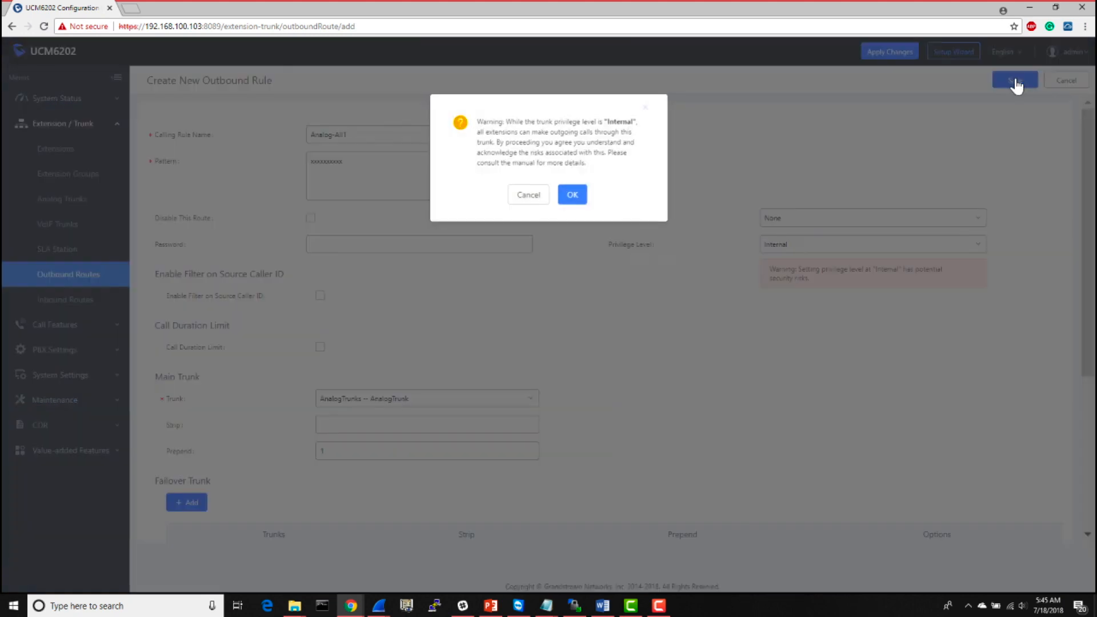
{"action": "left_click", "coordinate": [576, 197]}
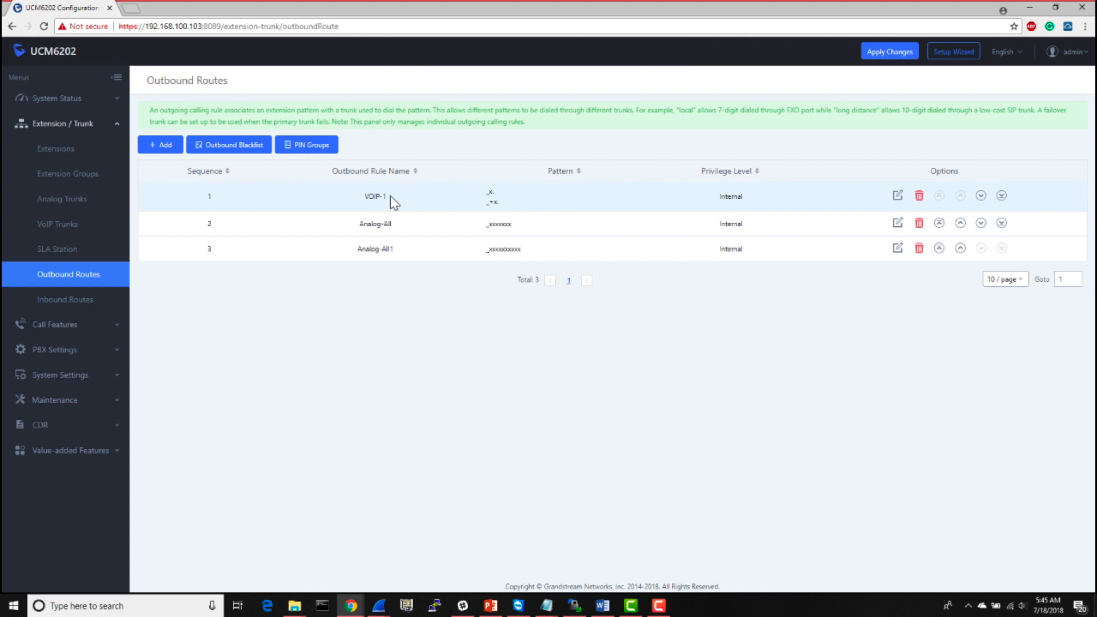
- Add another outbound rule with the eleven-digit dialing pattern xxxxxxxxxxx
{"action": "double_click", "coordinate": [487, 194]}
{"action": "left_click", "coordinate": [561, 208]}
{"action": "left_click", "coordinate": [161, 149]}
{"action": "left_click", "coordinate": [371, 179]}
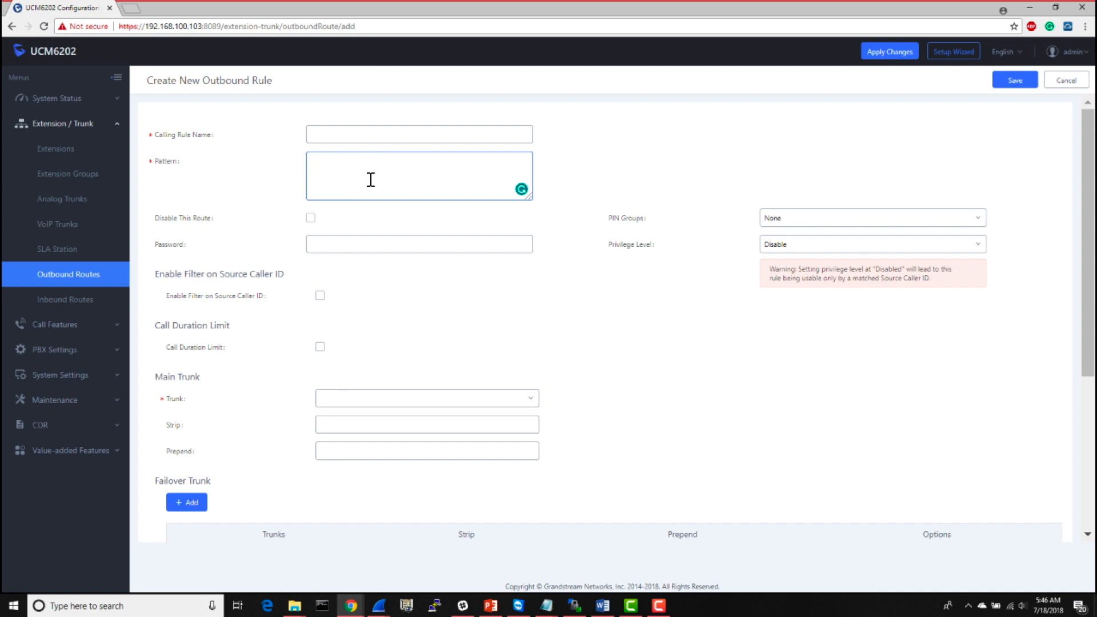
{"action": "type", "text": "xxxxxxxxxxx"}
- Name the new eleven-digit outbound rule Analog
{"action": "left_click", "coordinate": [390, 135]}
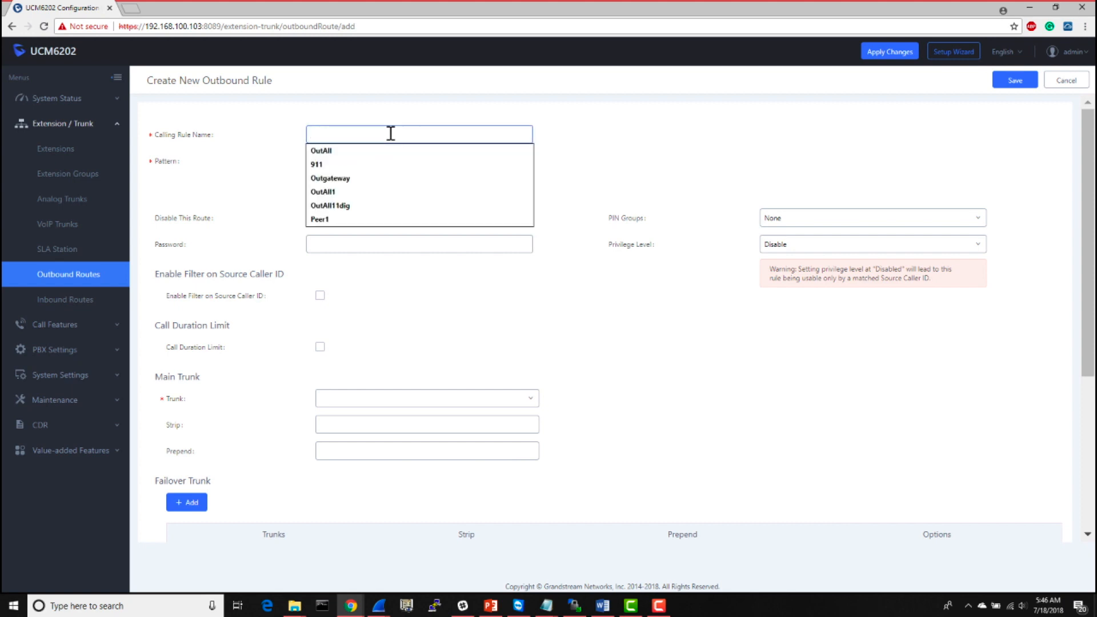
{"action": "type", "text": "Ana"}
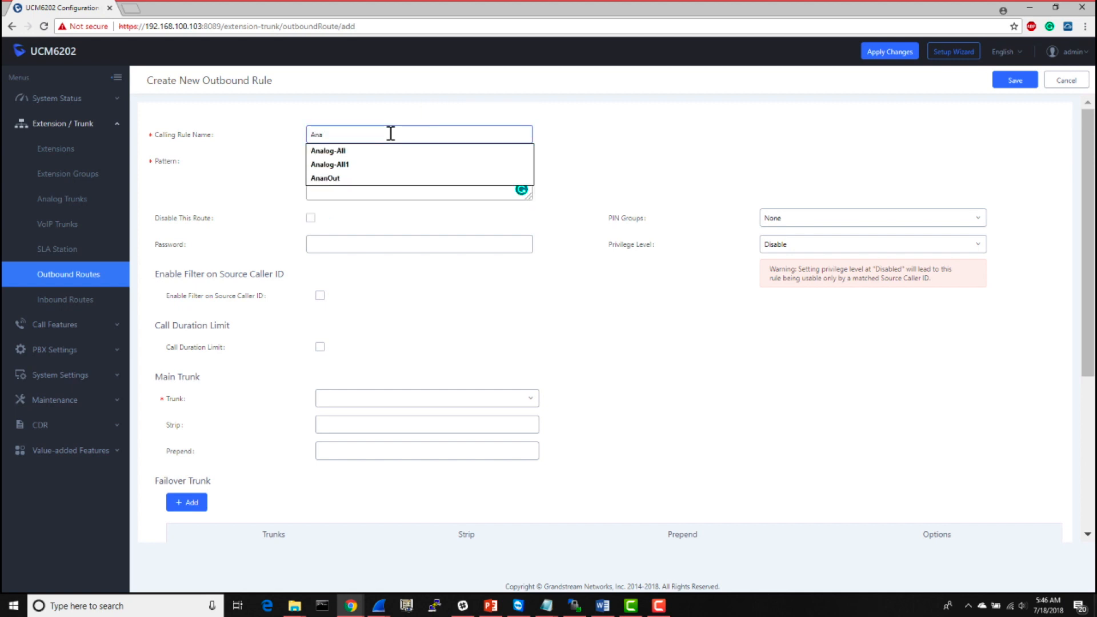
{"action": "type", "text": "log-"}
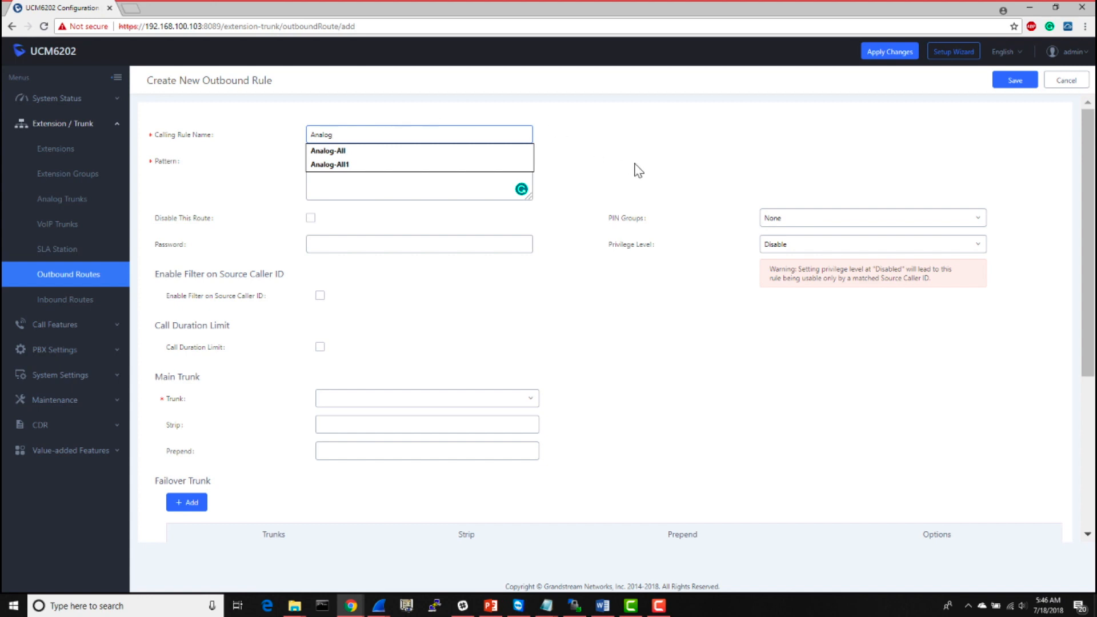
- Set the Analog rule's privilege level to Internal and its main trunk to AnalogTrunks -- AnalogTrunk
{"action": "left_click", "coordinate": [789, 254]}
{"action": "left_click", "coordinate": [789, 255]}
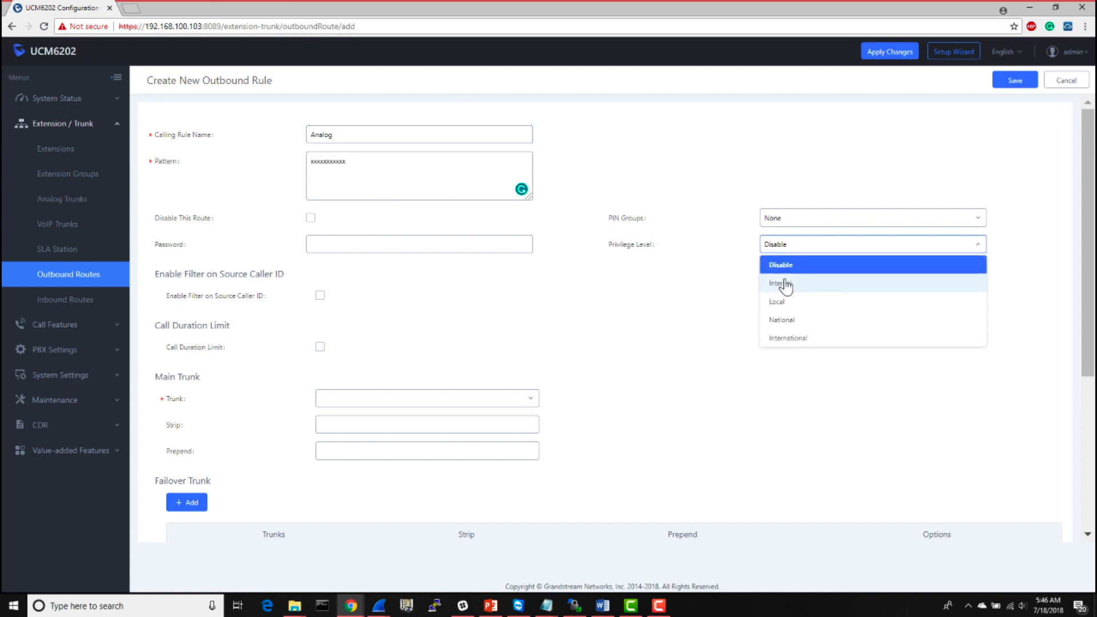
{"action": "left_click", "coordinate": [787, 285]}
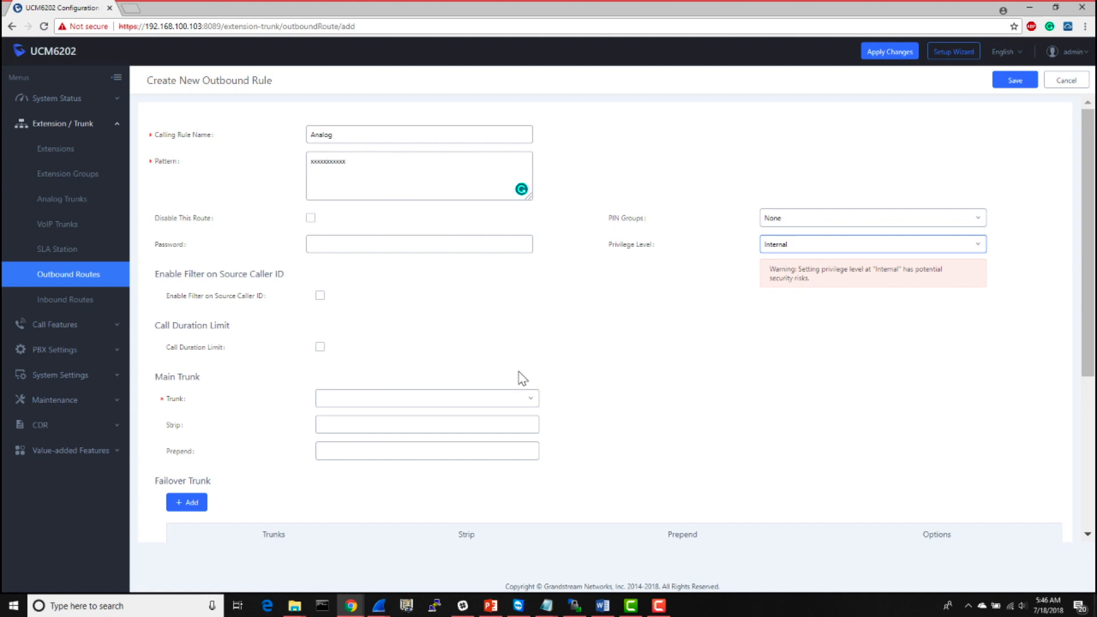
{"action": "left_click", "coordinate": [503, 403]}
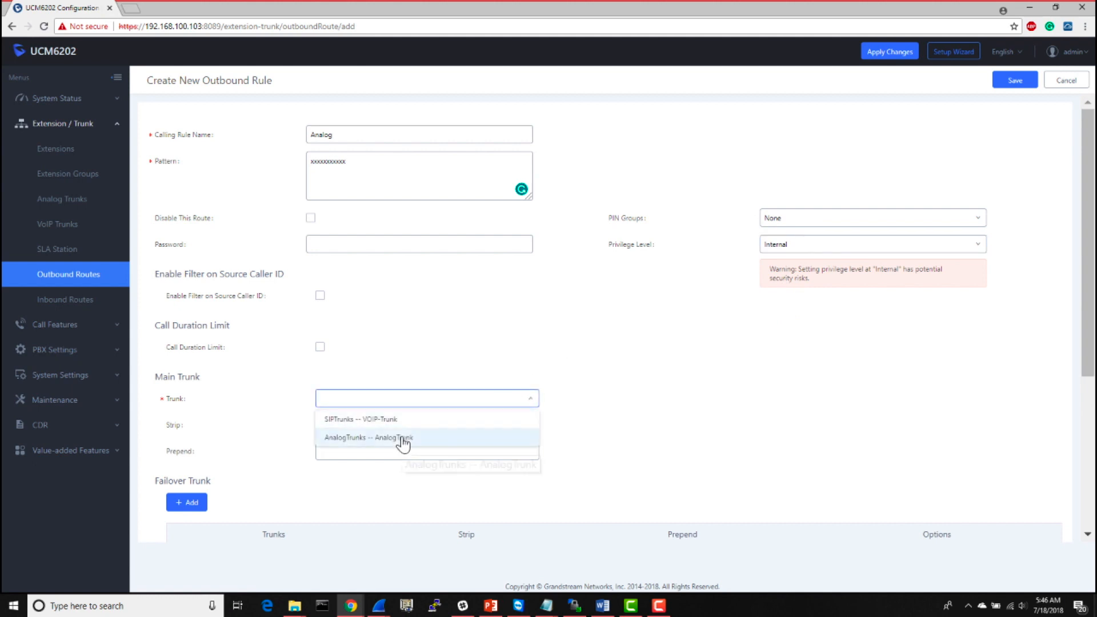
{"action": "left_click", "coordinate": [403, 438]}
- Save the Analog rule, accept the Internal privilege warning, and apply the pending changes to the PBX
{"action": "scroll", "coordinate": [629, 382], "scroll_direction": "down", "scroll_amount": 1}
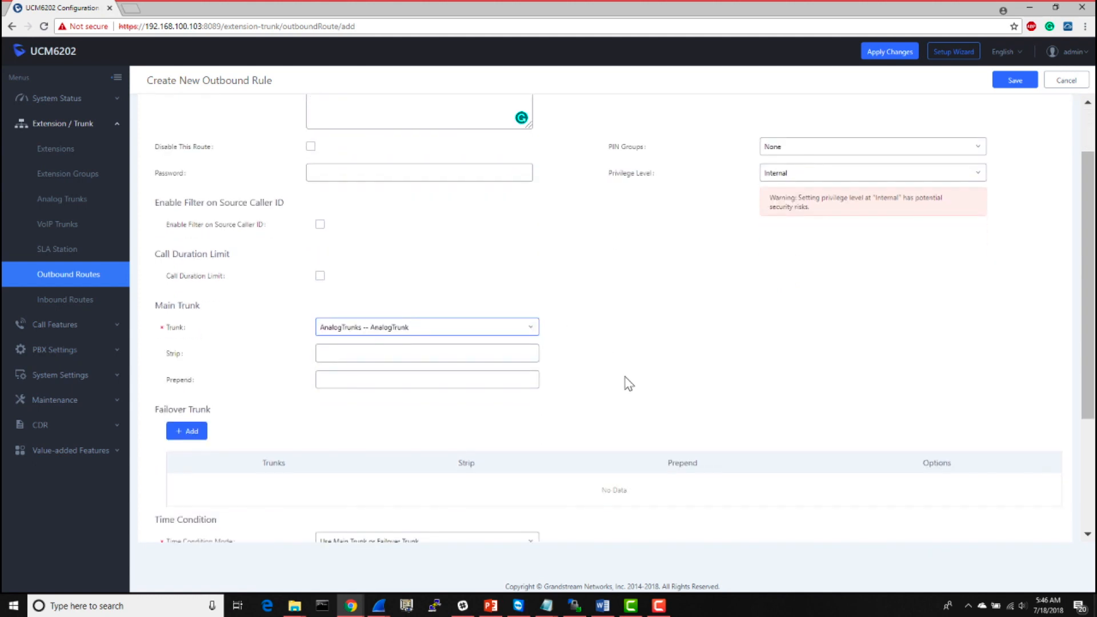
{"action": "scroll", "coordinate": [628, 383], "scroll_direction": "down", "scroll_amount": 3}
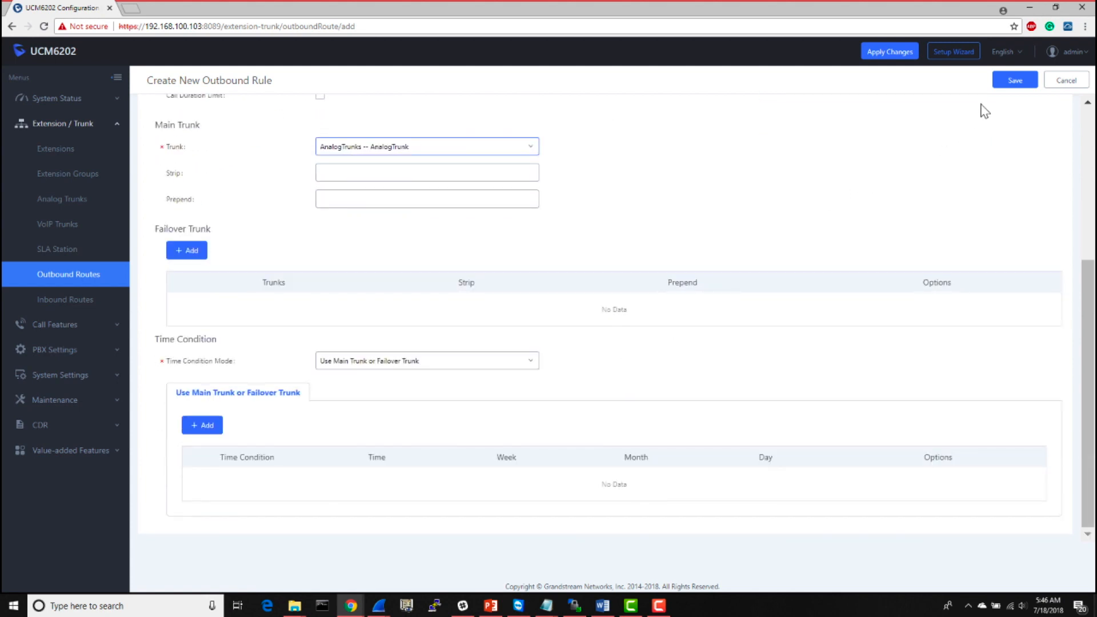
{"action": "left_click", "coordinate": [1011, 85]}
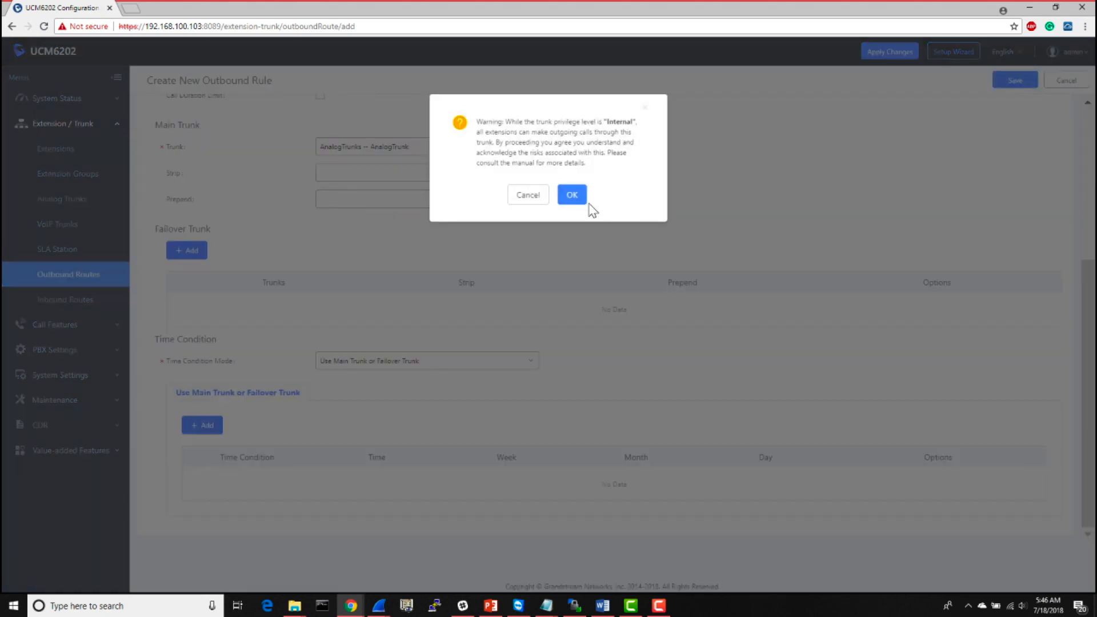
{"action": "left_click", "coordinate": [577, 199]}
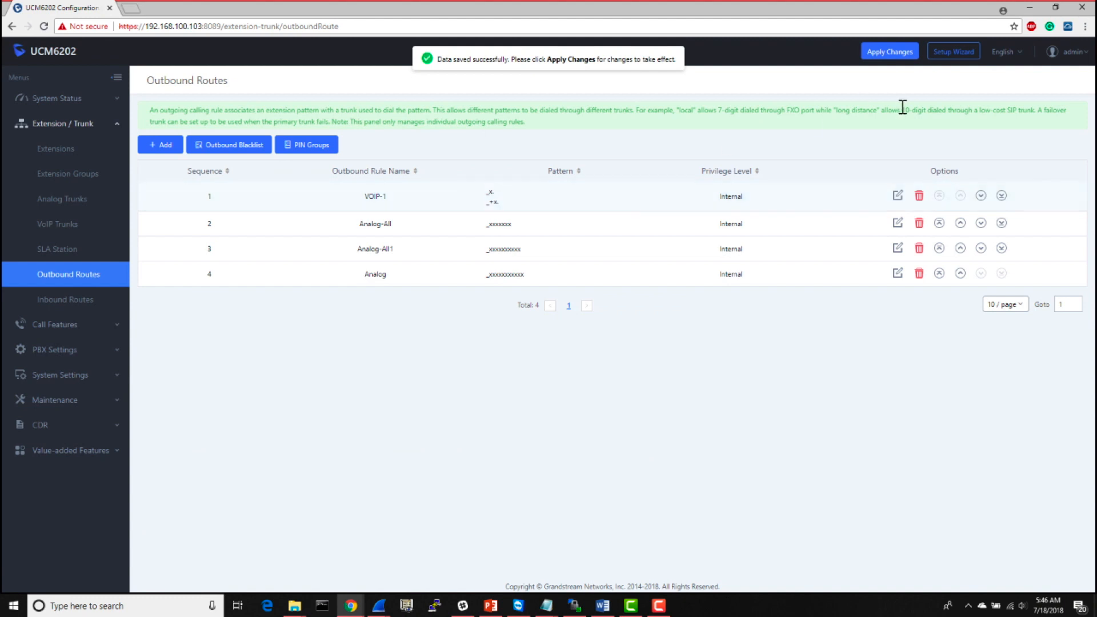
{"action": "left_click", "coordinate": [875, 56]}
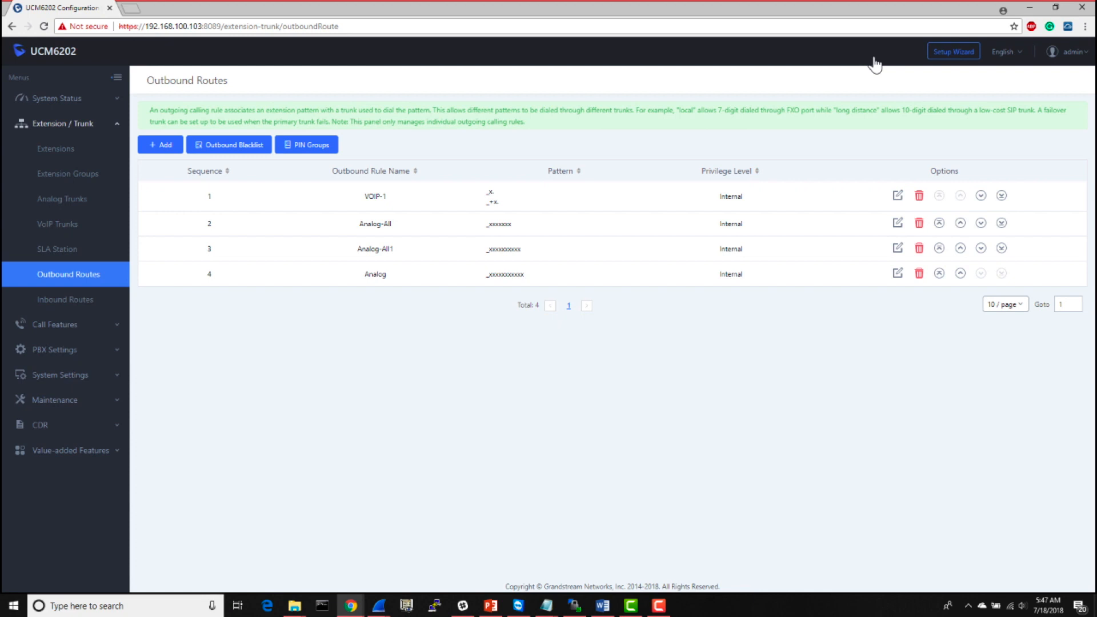
- Move the VOIP-1 rule to the end of the outbound route sequence and apply the changes
{"action": "double_click", "coordinate": [208, 171]}
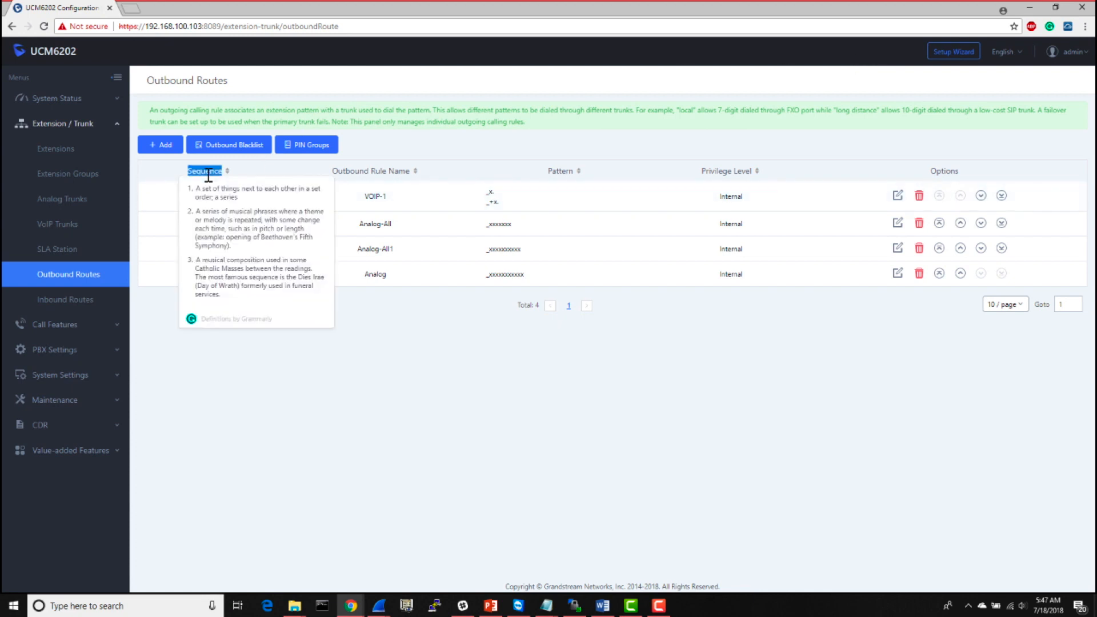
{"action": "left_click", "coordinate": [394, 336]}
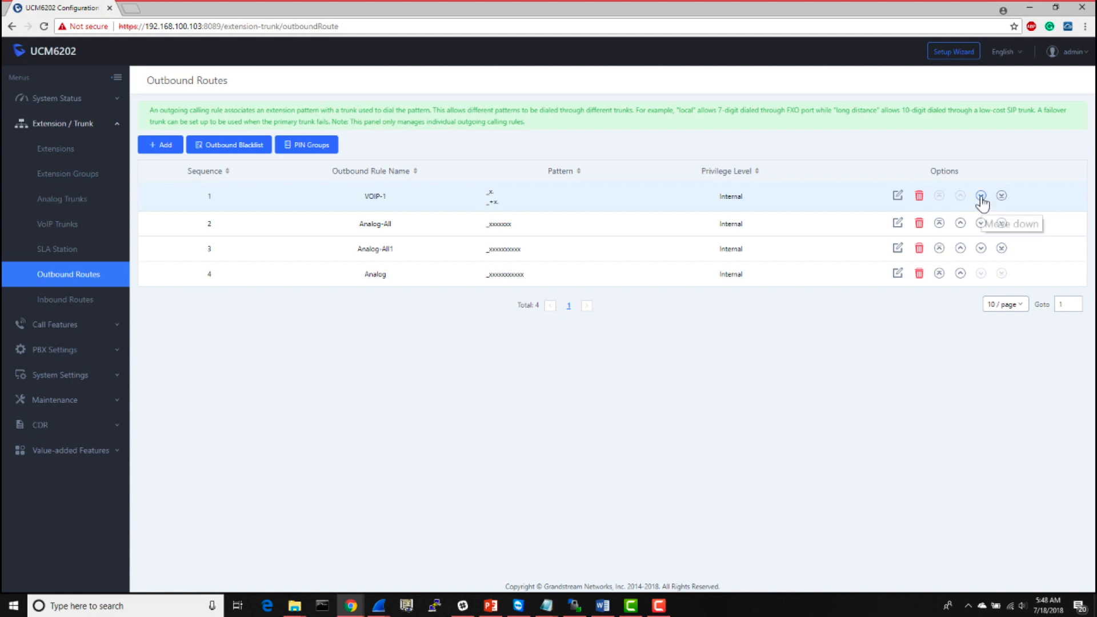
{"action": "left_click", "coordinate": [1002, 196]}
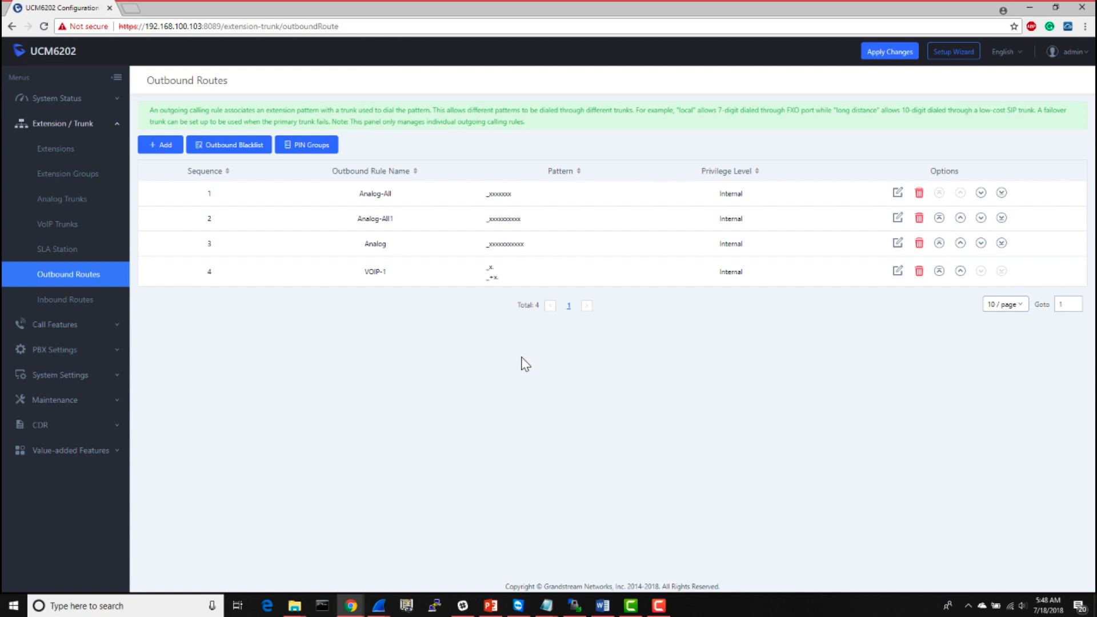
{"action": "left_click_drag", "start_coordinate": [521, 357], "coordinate": [493, 336]}
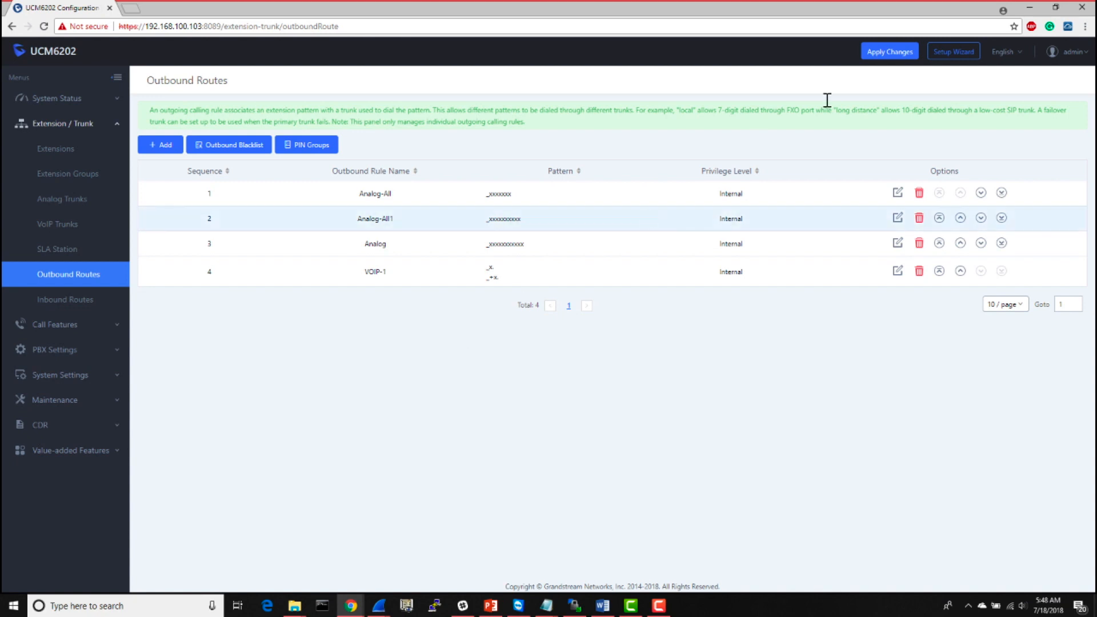
{"action": "left_click", "coordinate": [875, 62]}
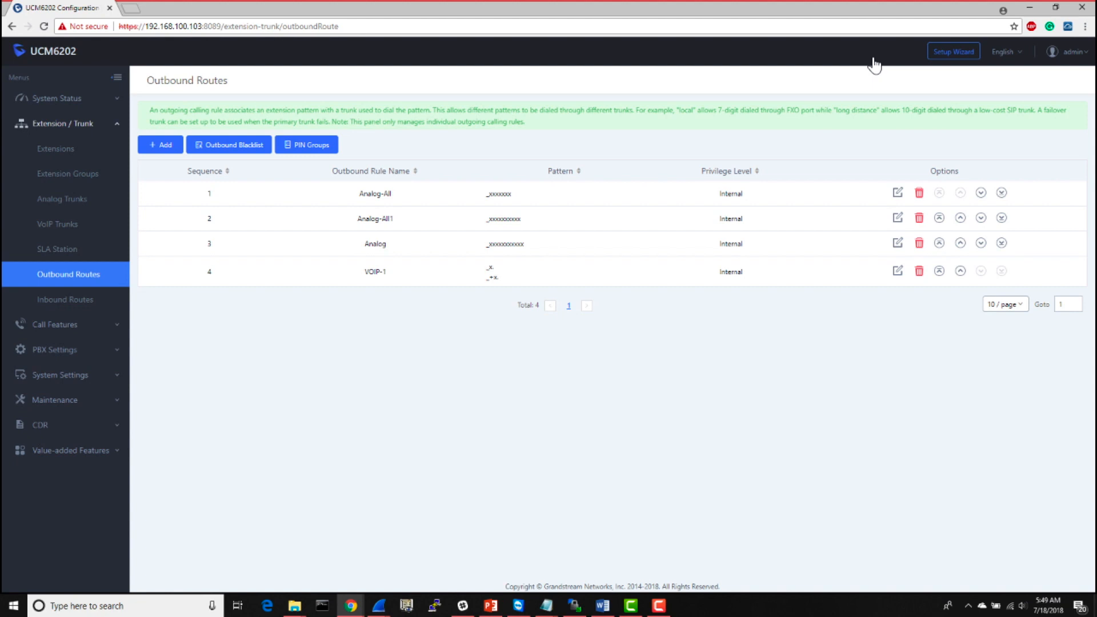
- Review the permission levels available for extension 1000 and leave its settings without saving
{"action": "key", "text": "F10"}
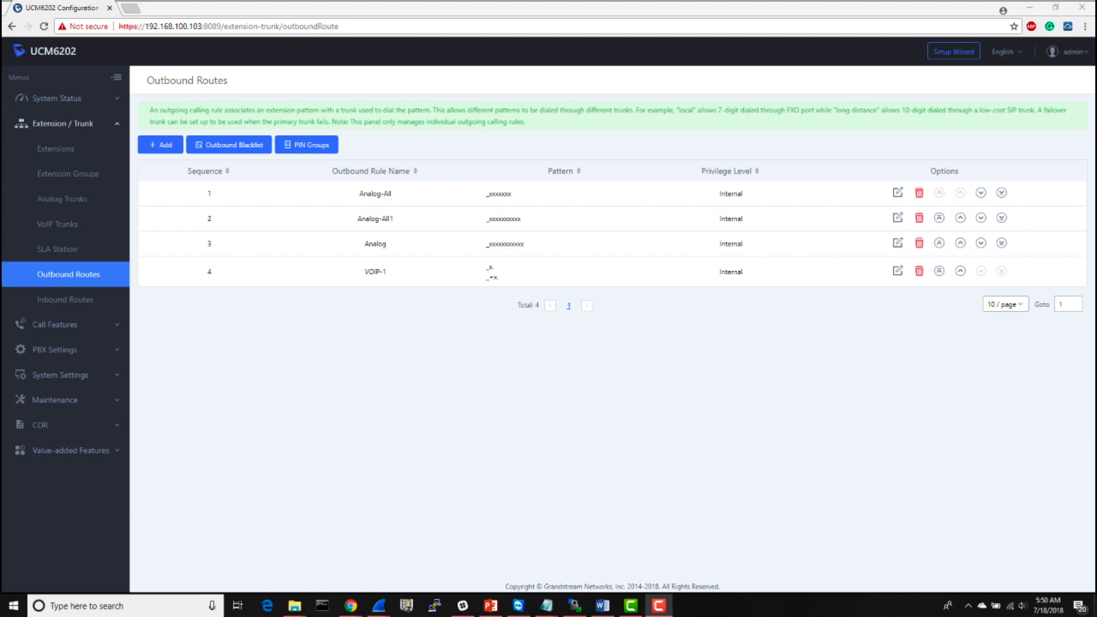
{"action": "left_click", "coordinate": [53, 150]}
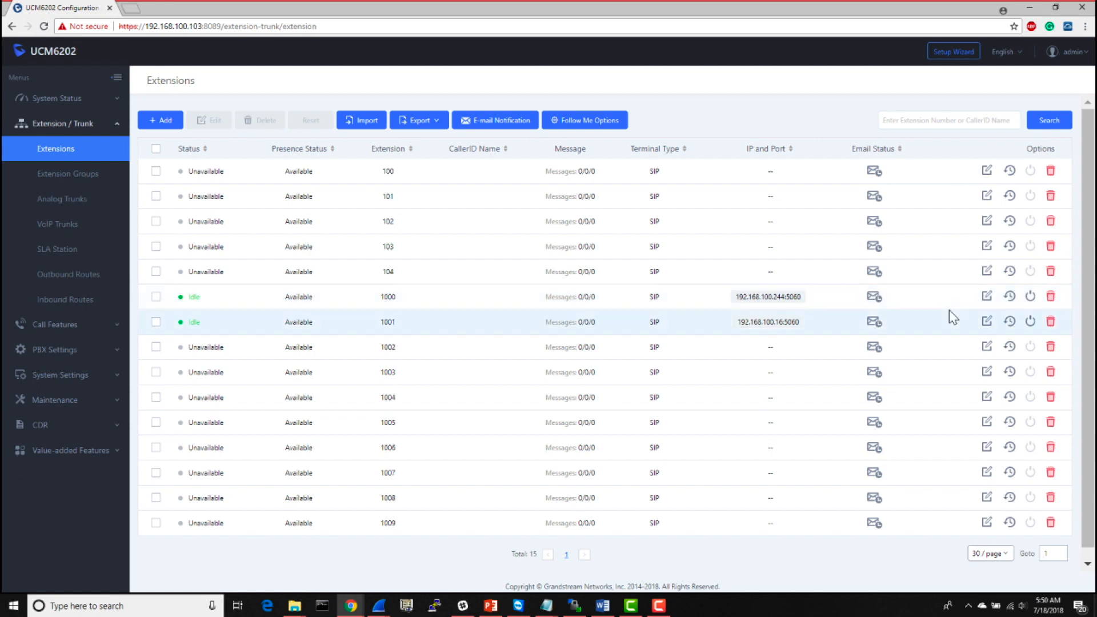
{"action": "left_click", "coordinate": [984, 300]}
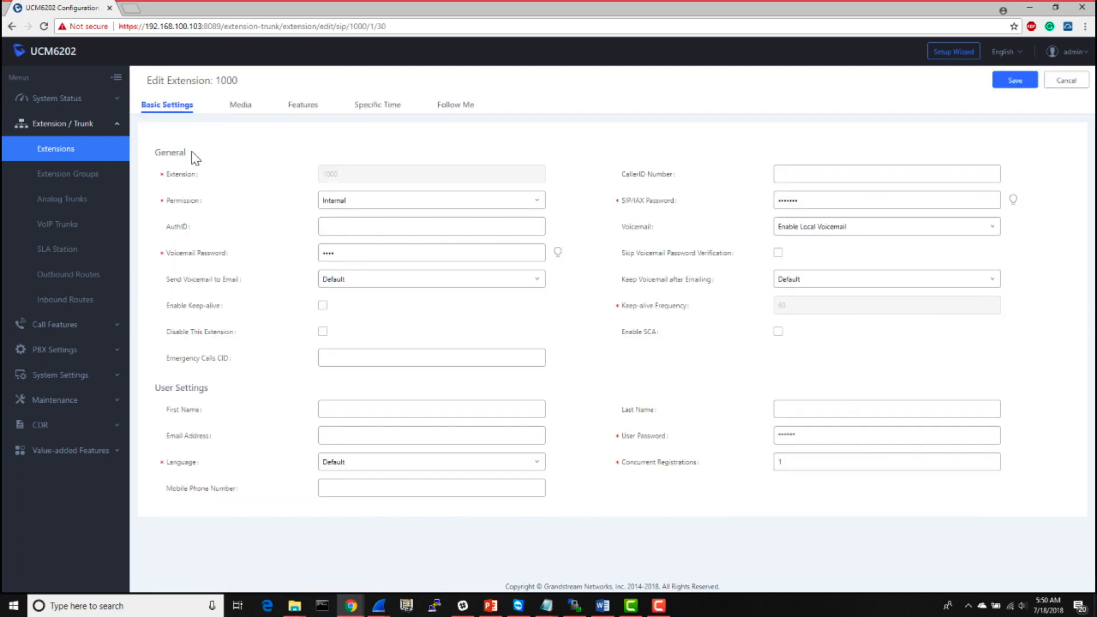
{"action": "mouse_move", "coordinate": [191, 203]}
{"action": "left_click", "coordinate": [398, 204]}
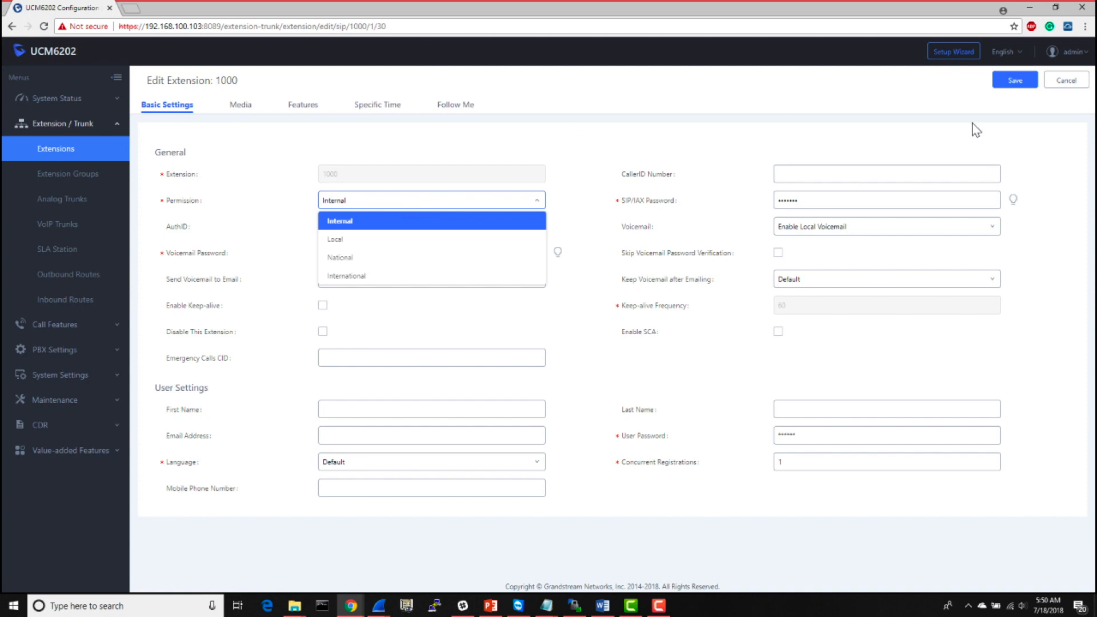
{"action": "left_click", "coordinate": [1062, 80]}
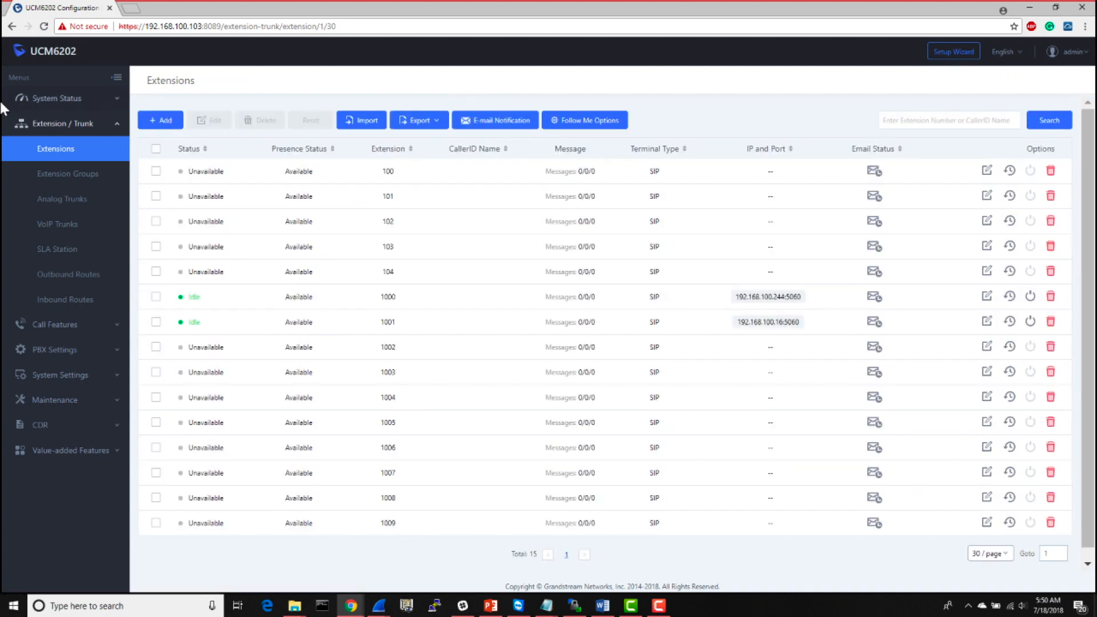
- Enable the source caller ID filter on the Analog-All outbound rule, allow only extension 1000, and save the rule
{"action": "left_click", "coordinate": [86, 275]}
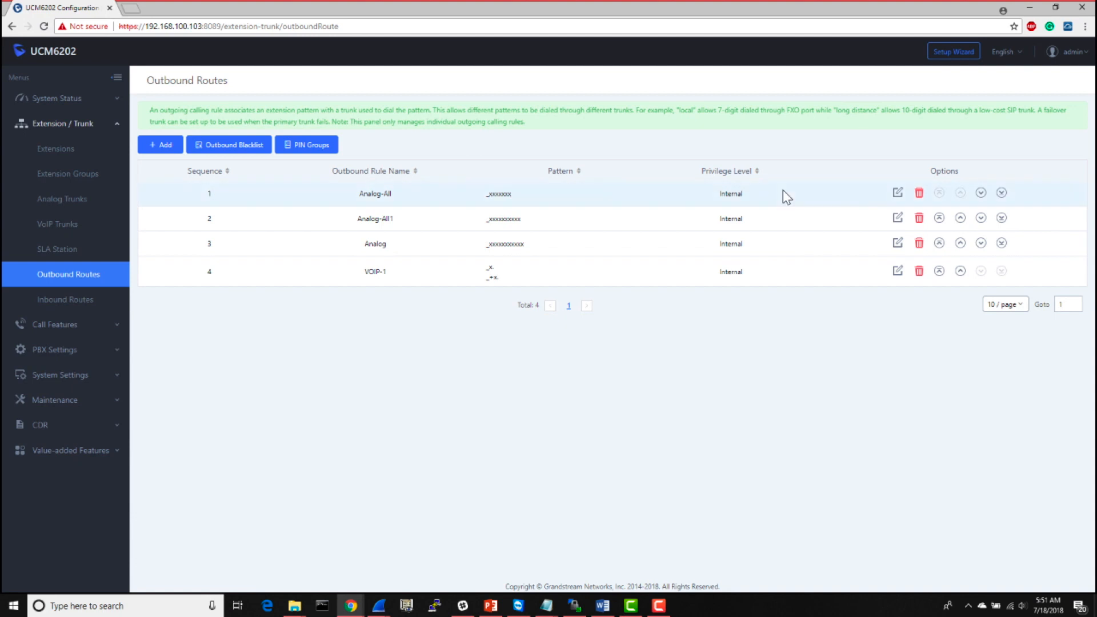
{"action": "left_click", "coordinate": [898, 193]}
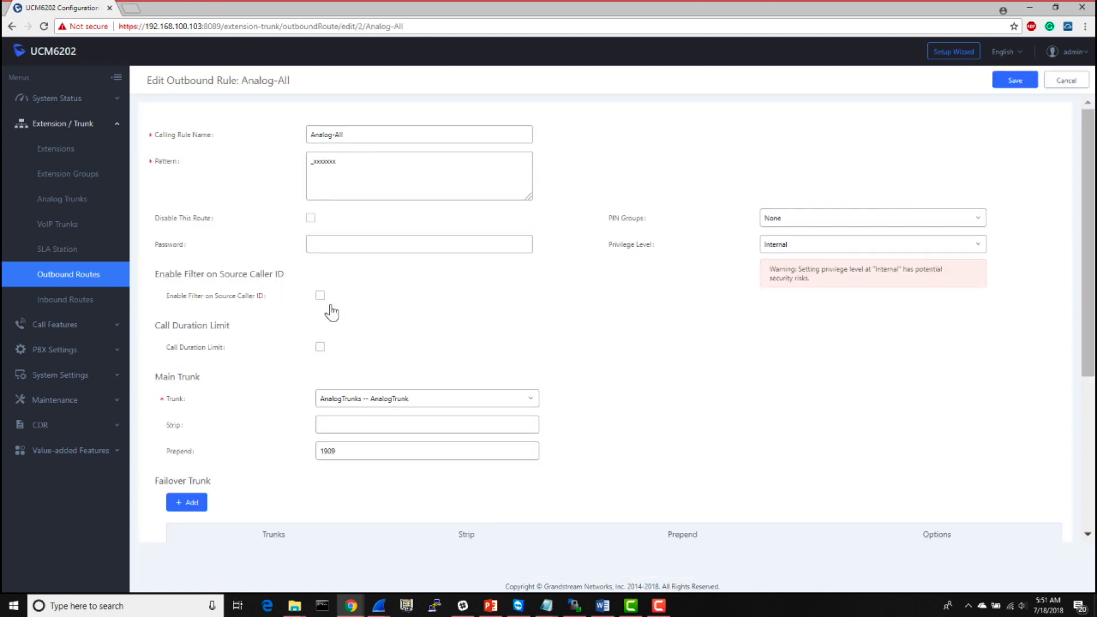
{"action": "left_click", "coordinate": [320, 296]}
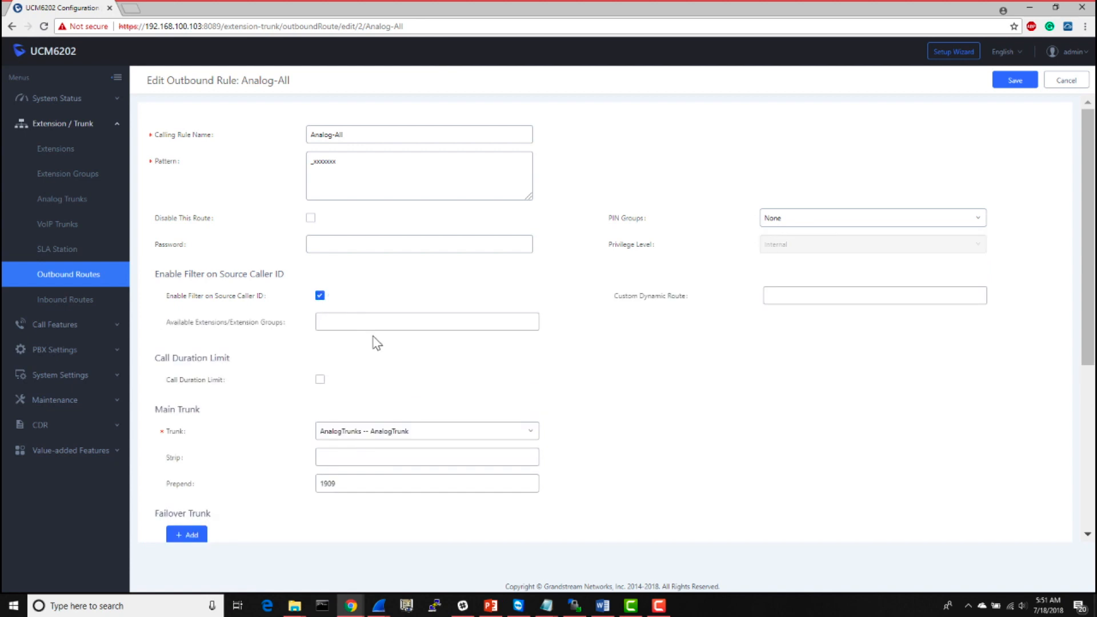
{"action": "left_click", "coordinate": [375, 322]}
{"action": "left_click", "coordinate": [375, 322]}
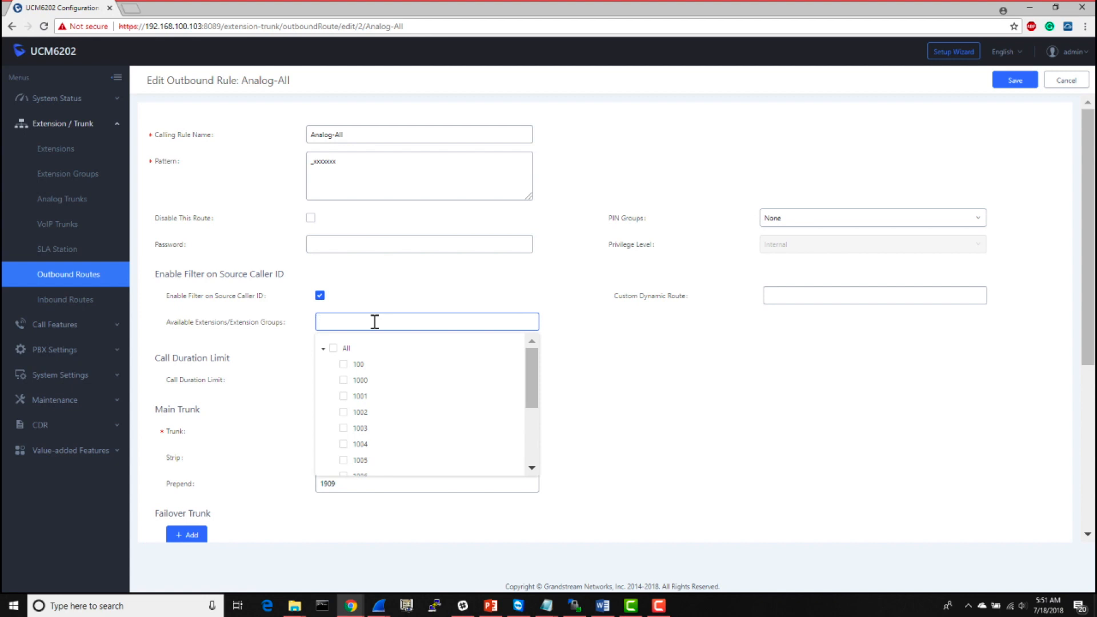
{"action": "left_click", "coordinate": [343, 380]}
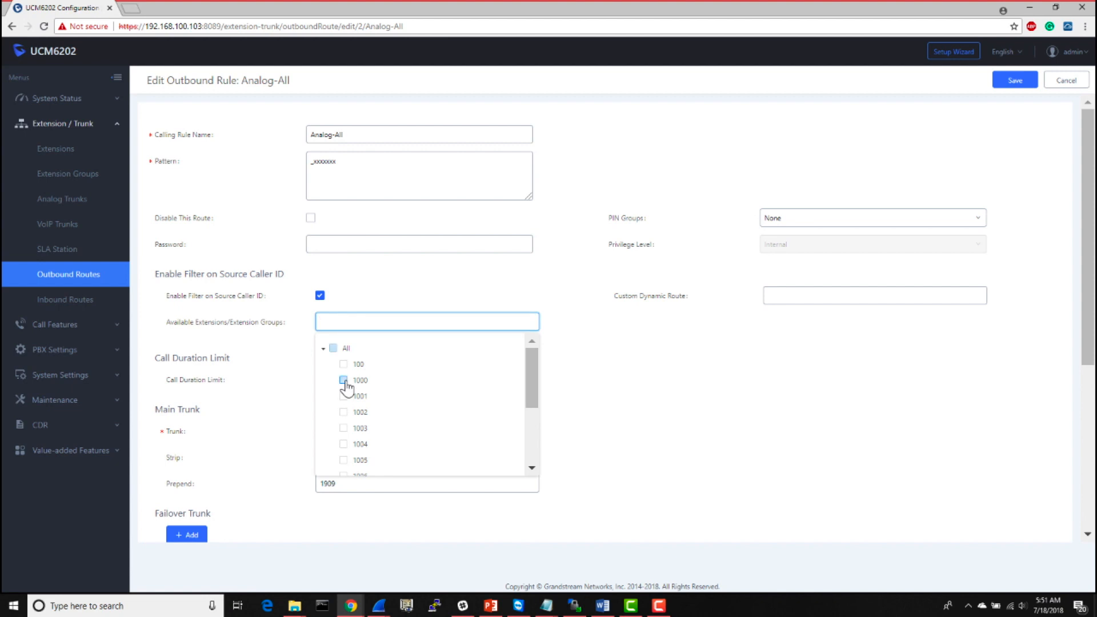
{"action": "left_click", "coordinate": [578, 369]}
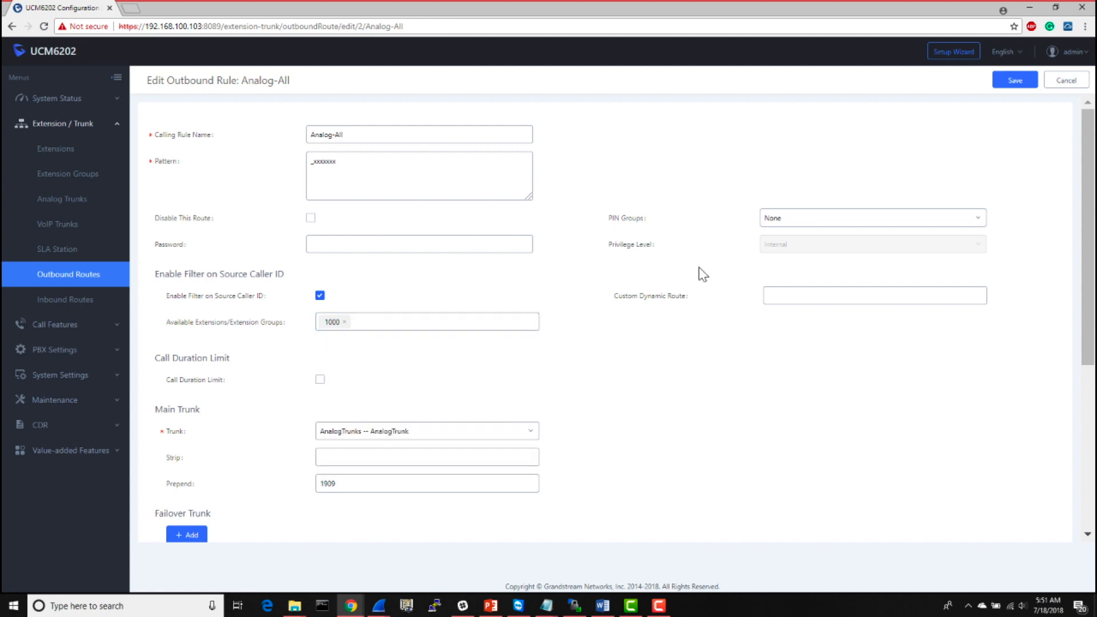
{"action": "left_click", "coordinate": [1016, 81]}
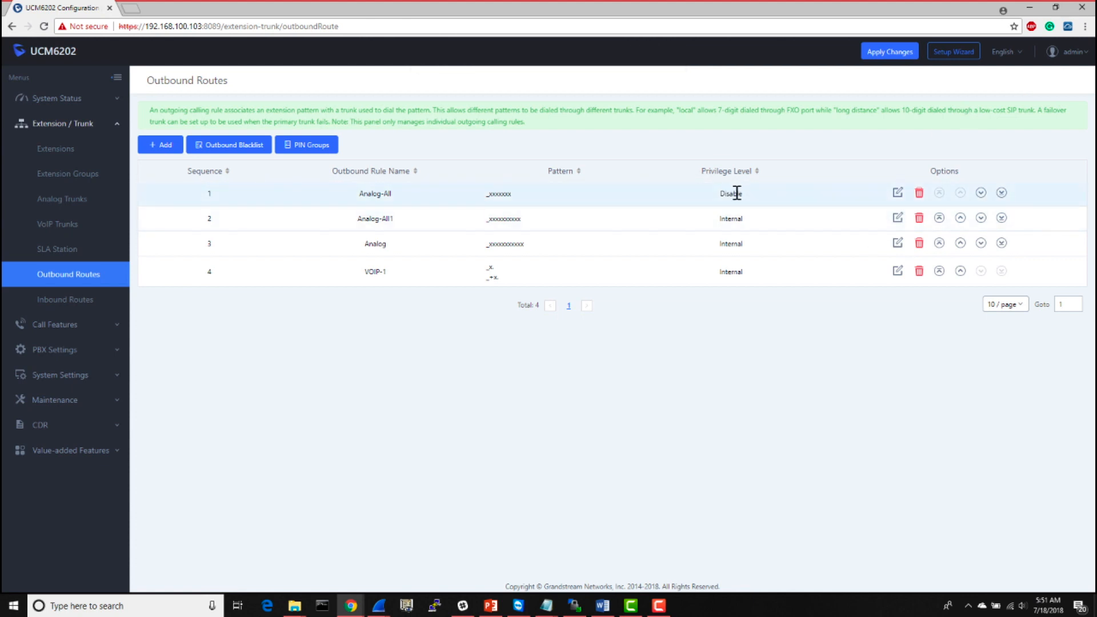
- Restrict the Analog-All1 outbound rule to extension 1000 with the source caller ID filter and save it
{"action": "left_click", "coordinate": [897, 219]}
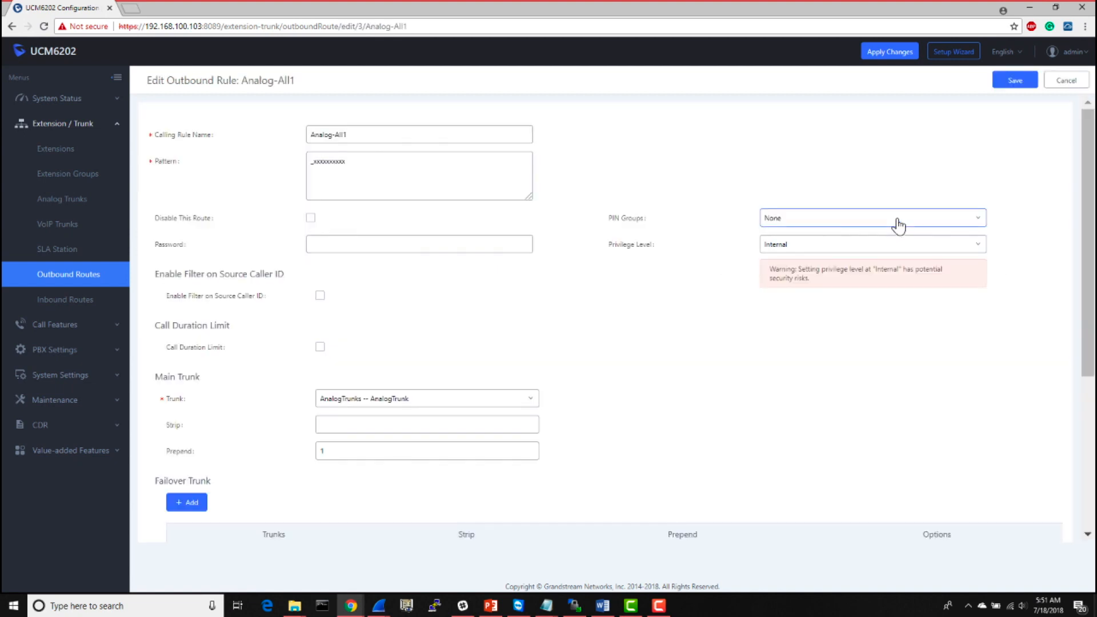
{"action": "left_click", "coordinate": [471, 401]}
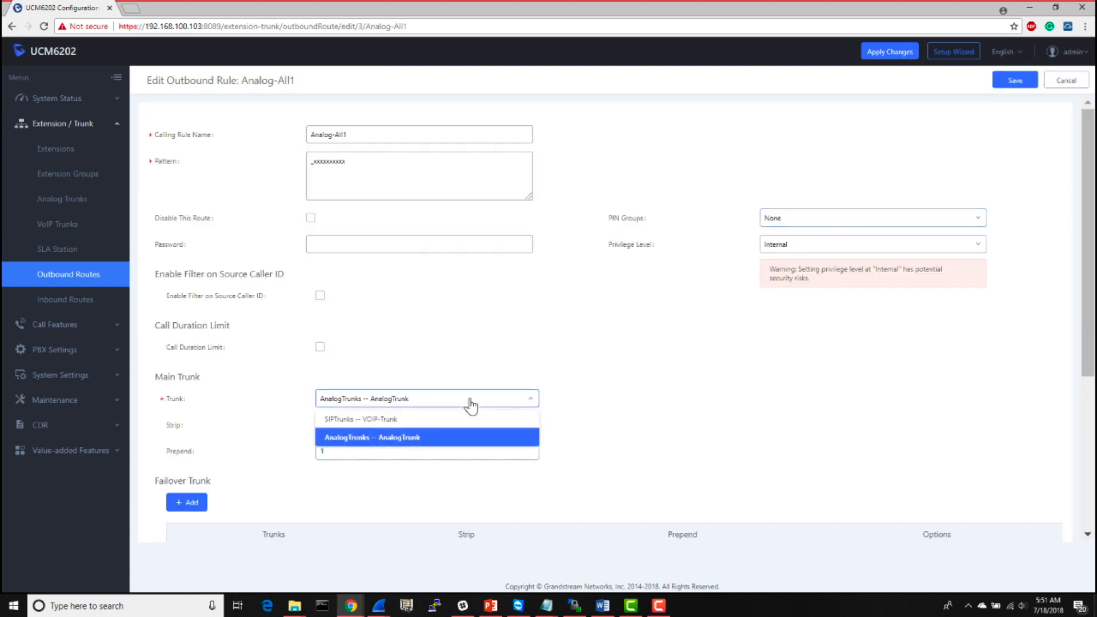
{"action": "left_click", "coordinate": [471, 405]}
{"action": "left_click", "coordinate": [452, 303]}
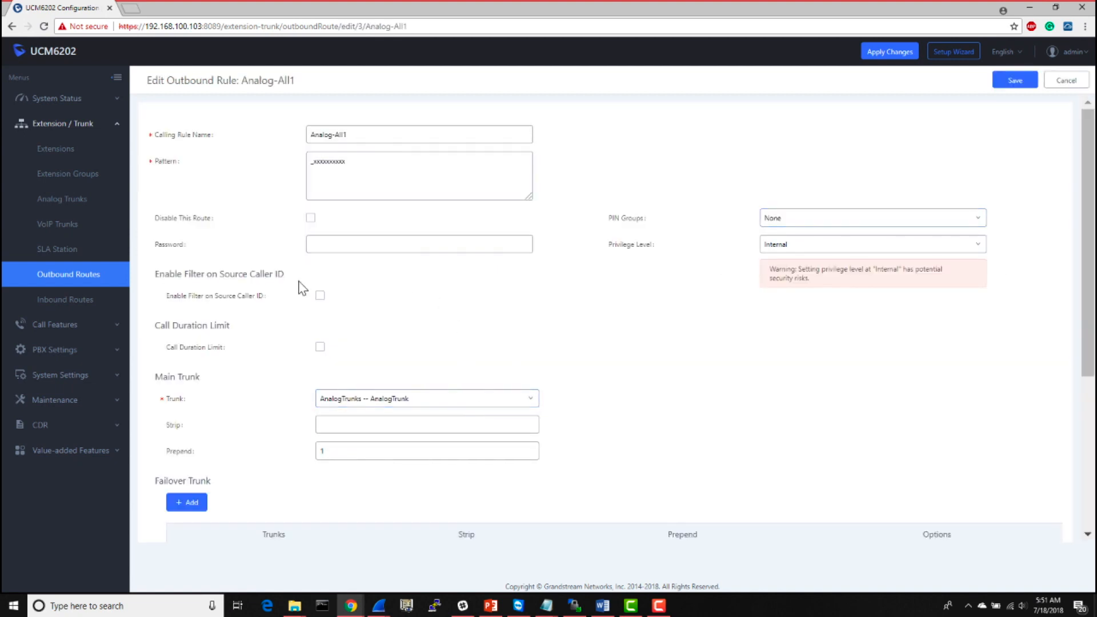
{"action": "left_click", "coordinate": [320, 297]}
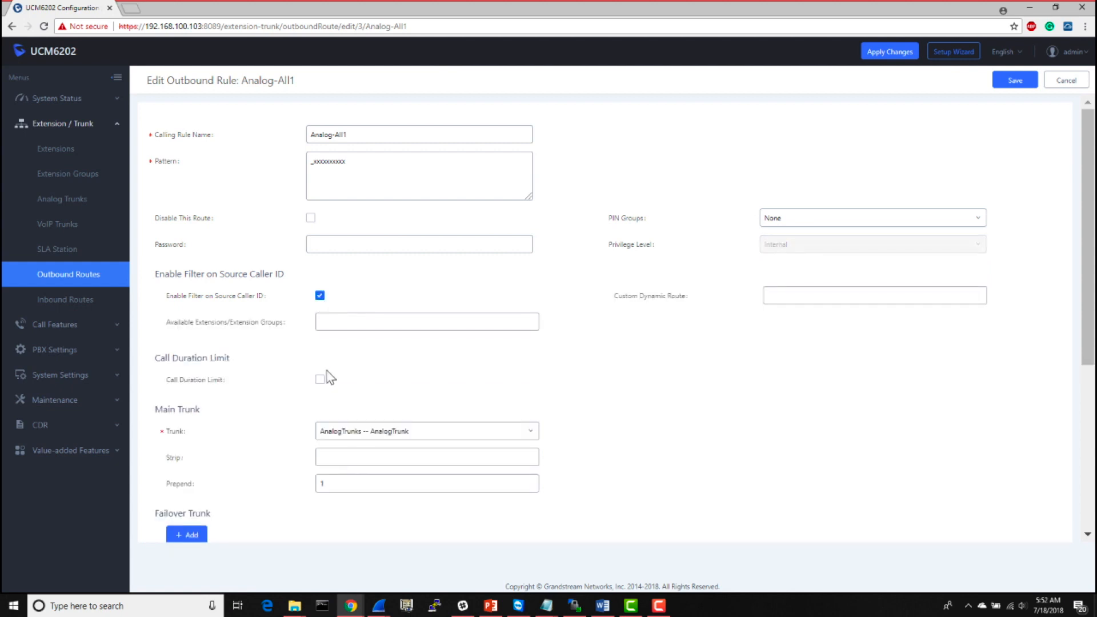
{"action": "left_click", "coordinate": [322, 301]}
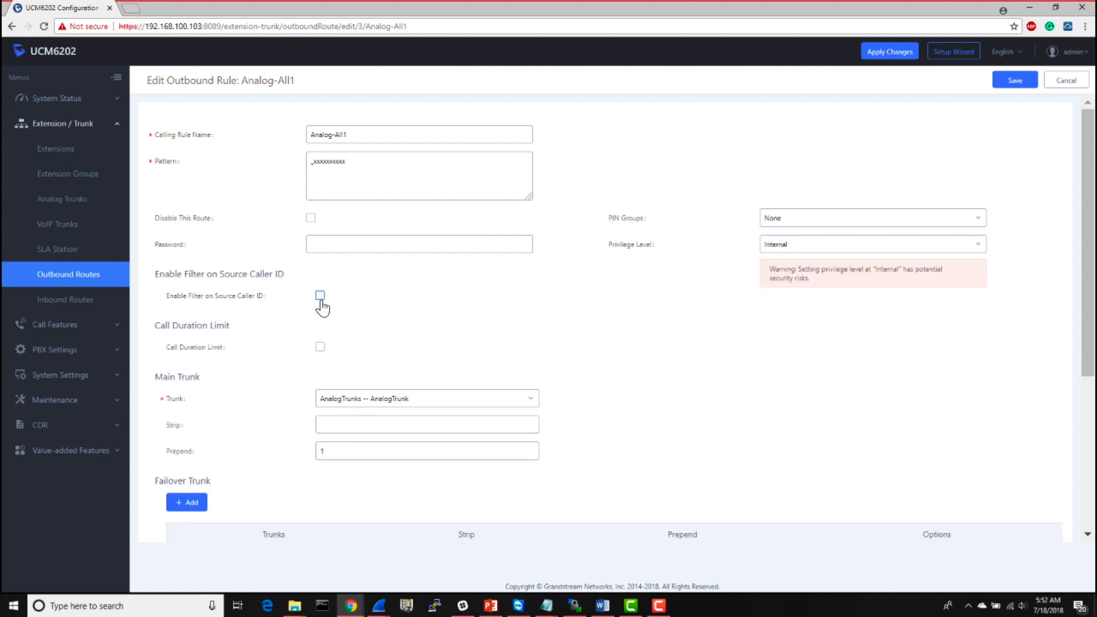
{"action": "left_click", "coordinate": [322, 301]}
{"action": "left_click", "coordinate": [338, 324]}
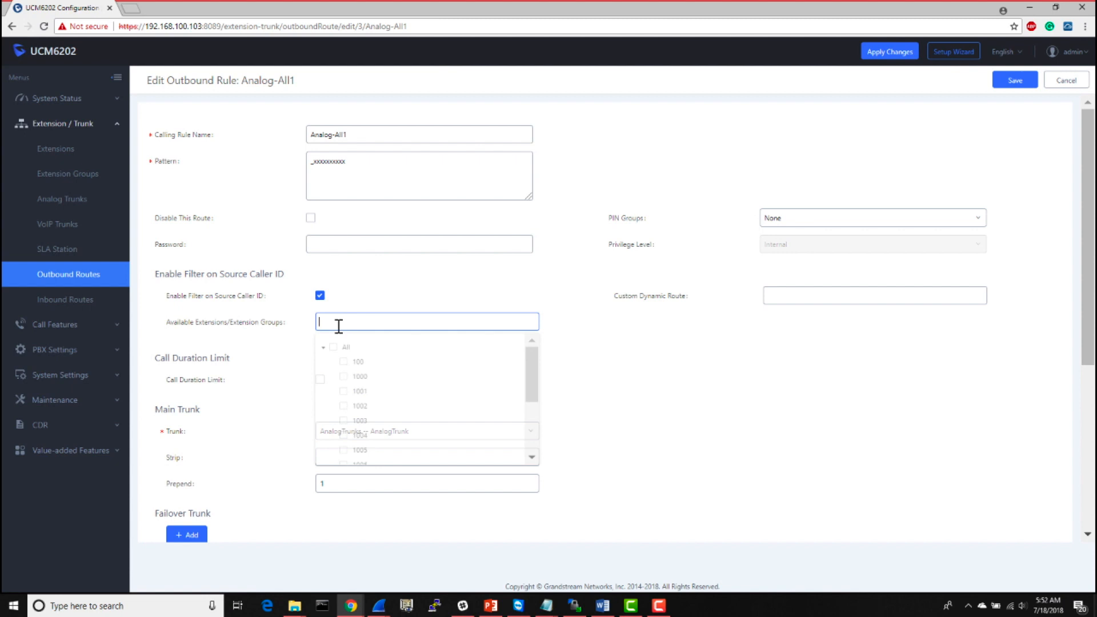
{"action": "left_click", "coordinate": [344, 381]}
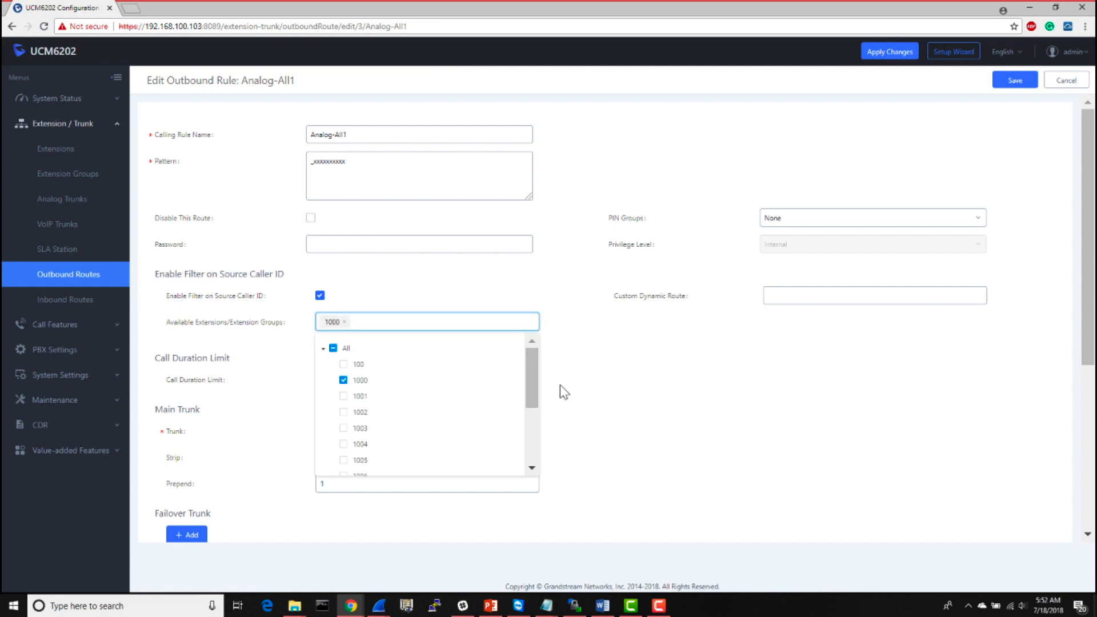
{"action": "left_click", "coordinate": [631, 407]}
{"action": "left_click", "coordinate": [1015, 80]}
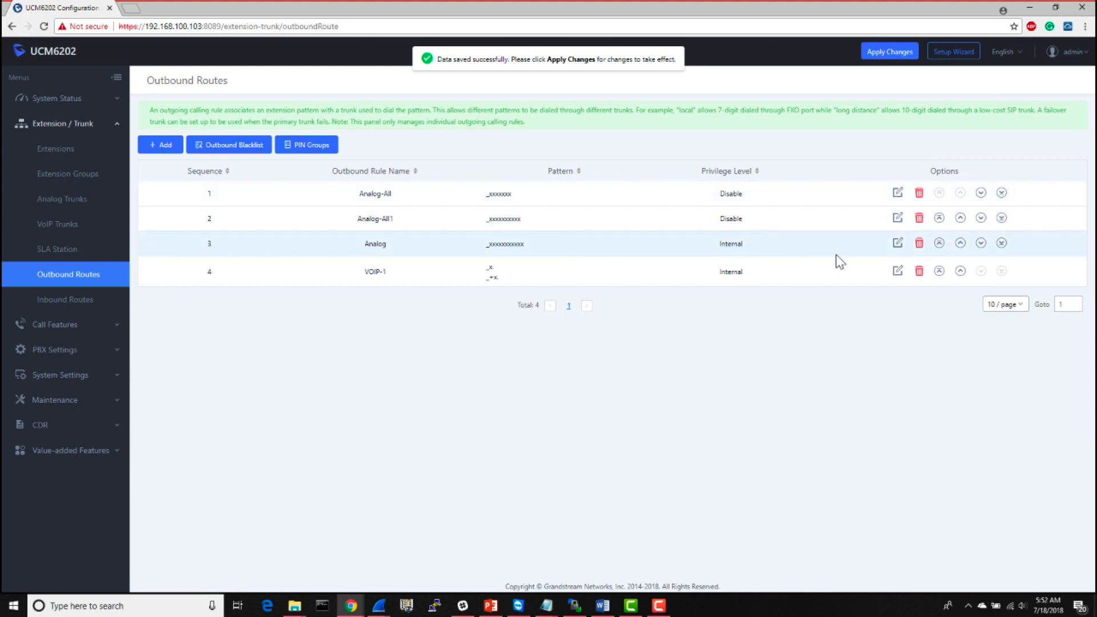
- Filter the Analog outbound rule by source caller ID to extension 1000, save it, and apply the pending changes
{"action": "left_click", "coordinate": [898, 243]}
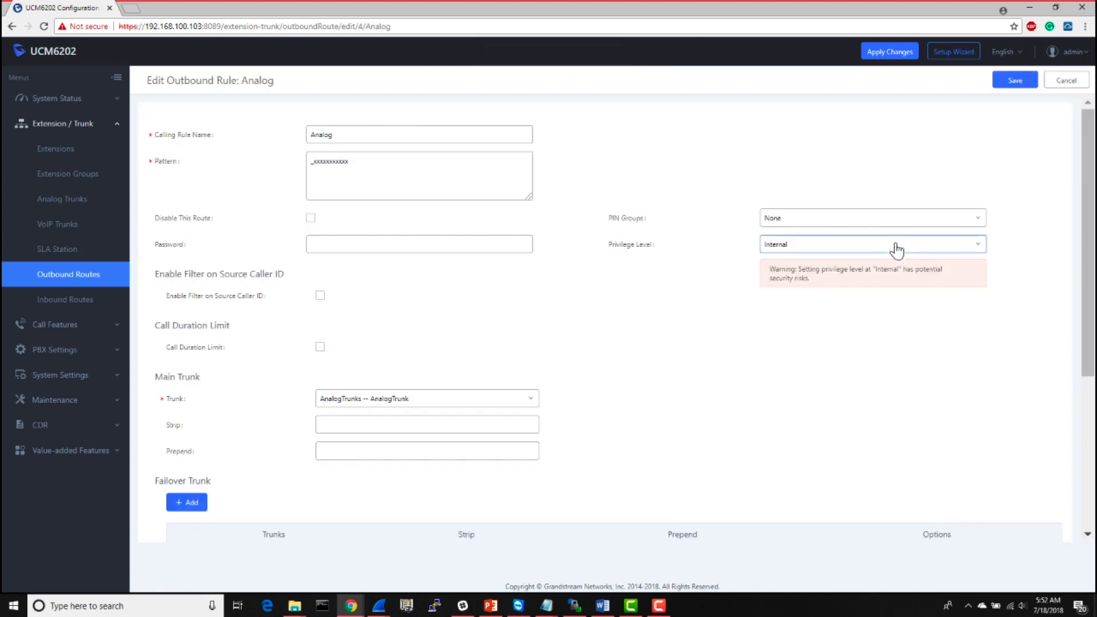
{"action": "left_click", "coordinate": [320, 296]}
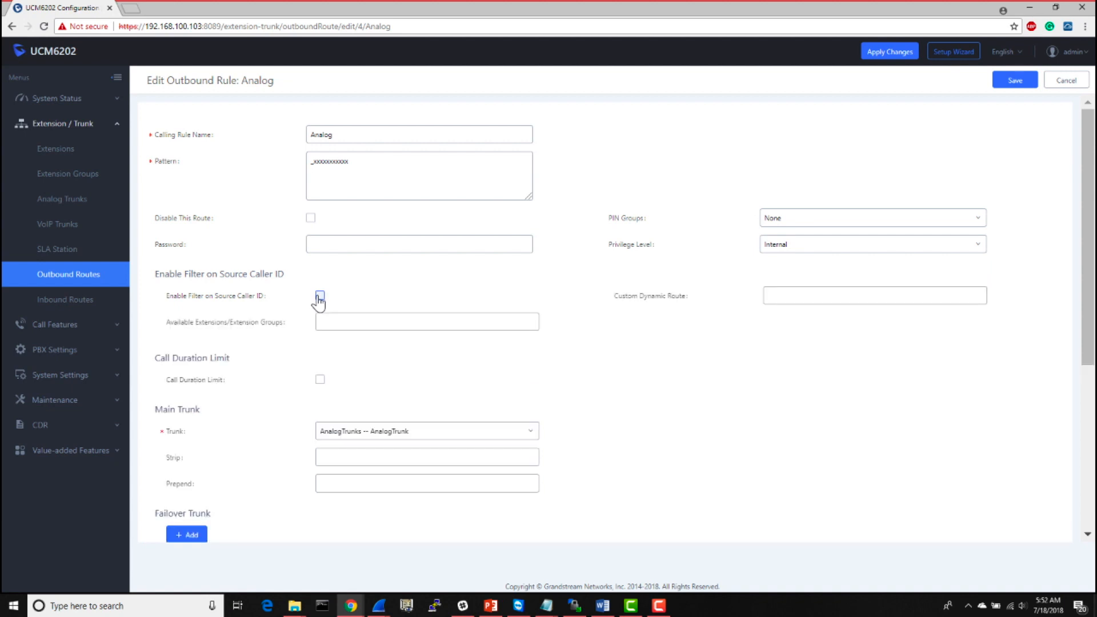
{"action": "left_click", "coordinate": [349, 322]}
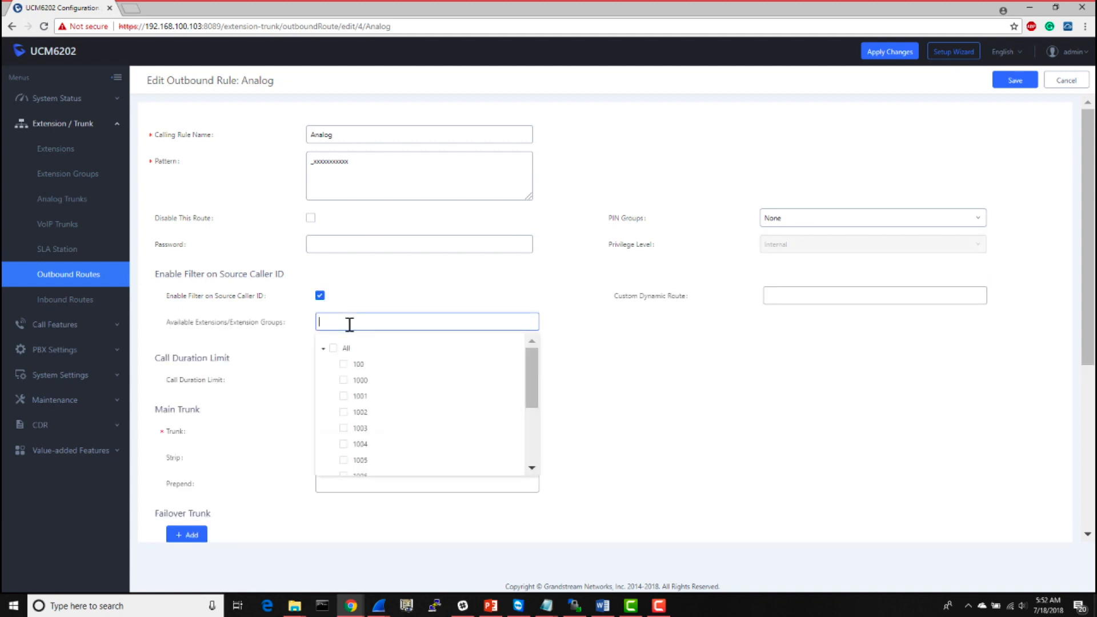
{"action": "left_click", "coordinate": [344, 381]}
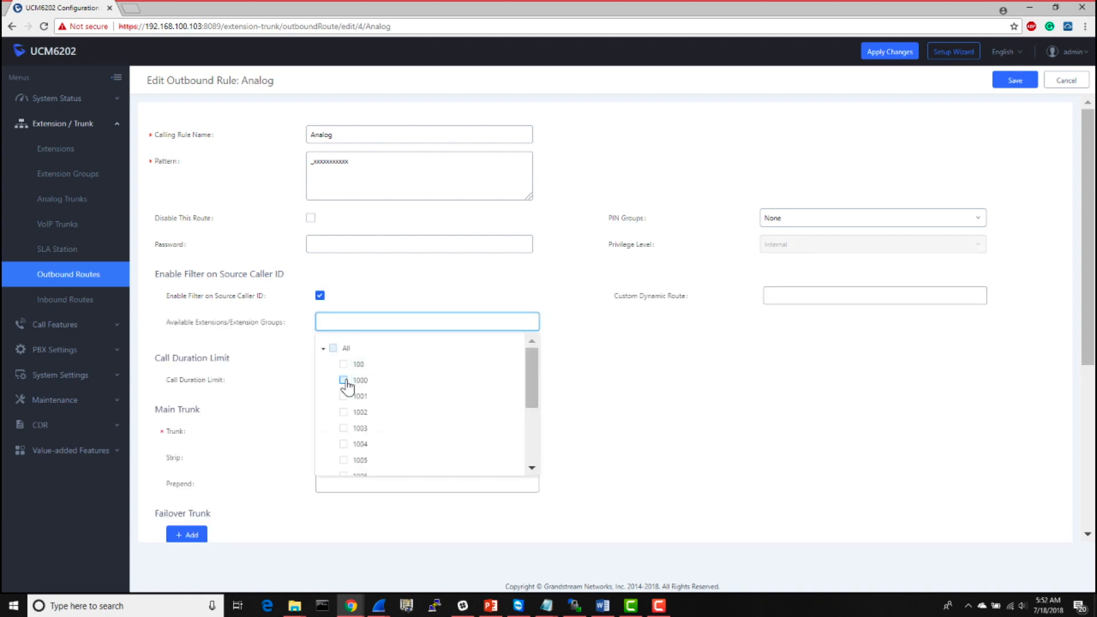
{"action": "left_click", "coordinate": [1015, 89]}
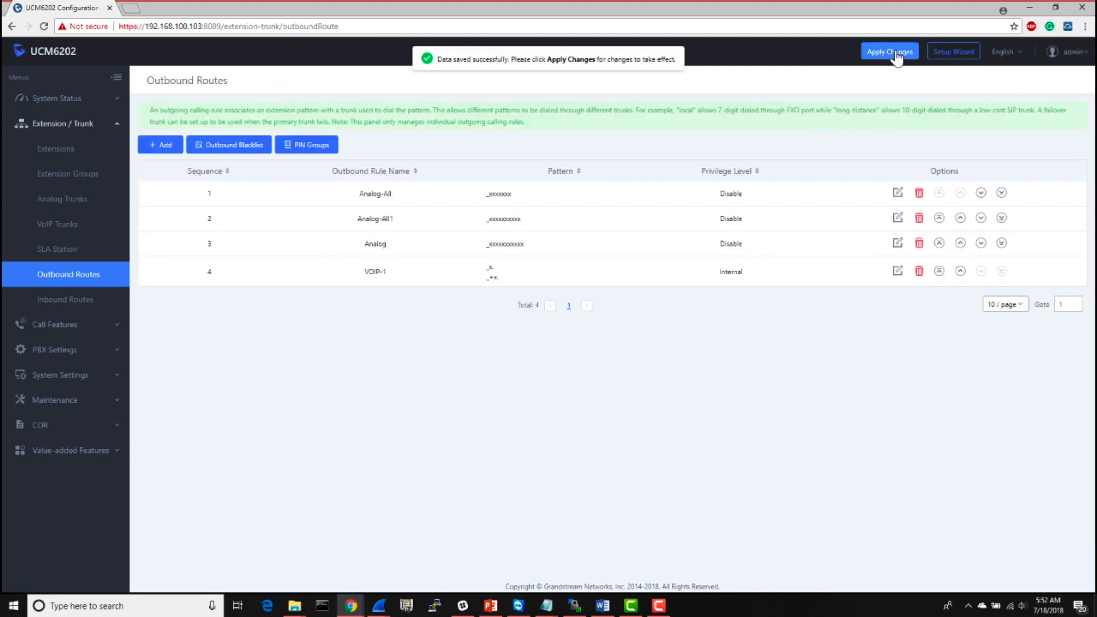
{"action": "left_click", "coordinate": [897, 57]}
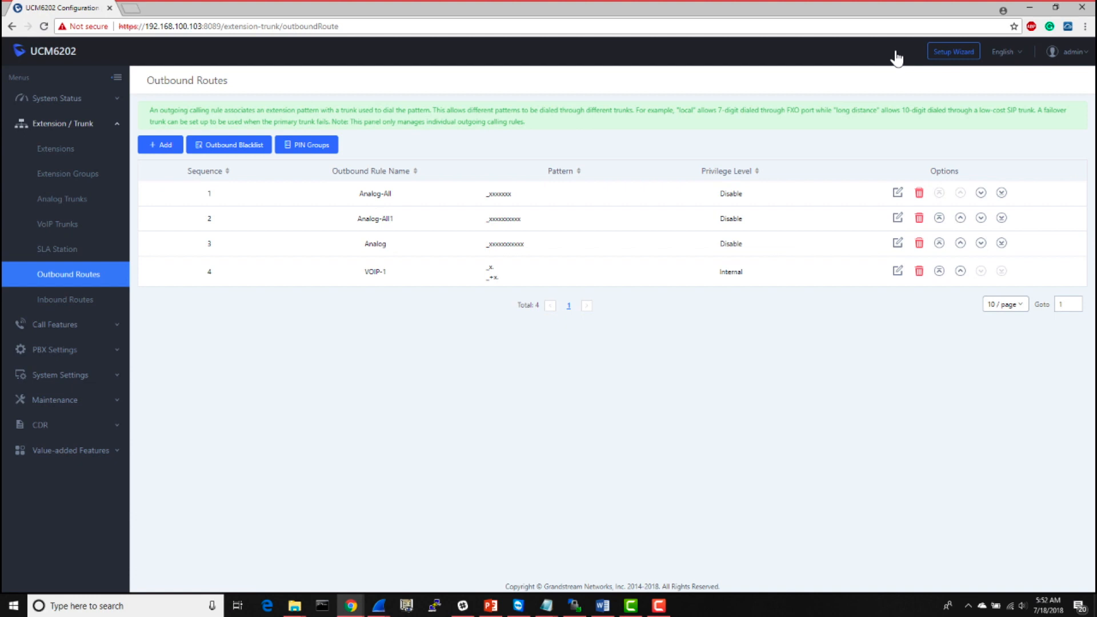
- Try a phone number among the Analog-All rule's available extensions, clear the entry, then save the rule and apply changes
{"action": "left_click", "coordinate": [898, 196]}
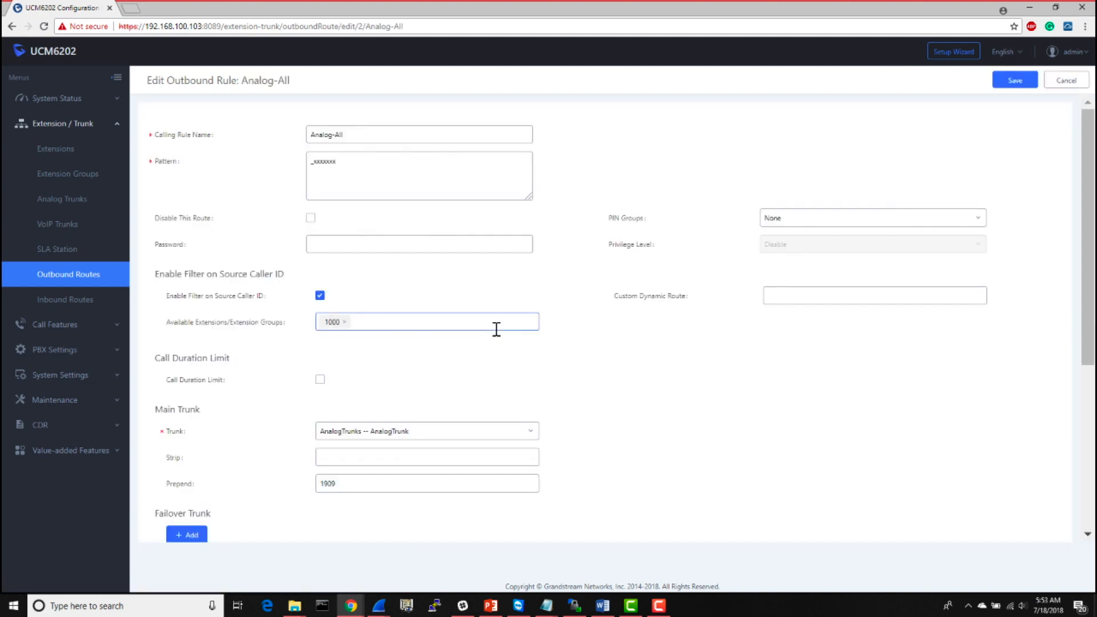
{"action": "left_click", "coordinate": [497, 330]}
{"action": "type", "text": "9095551234"}
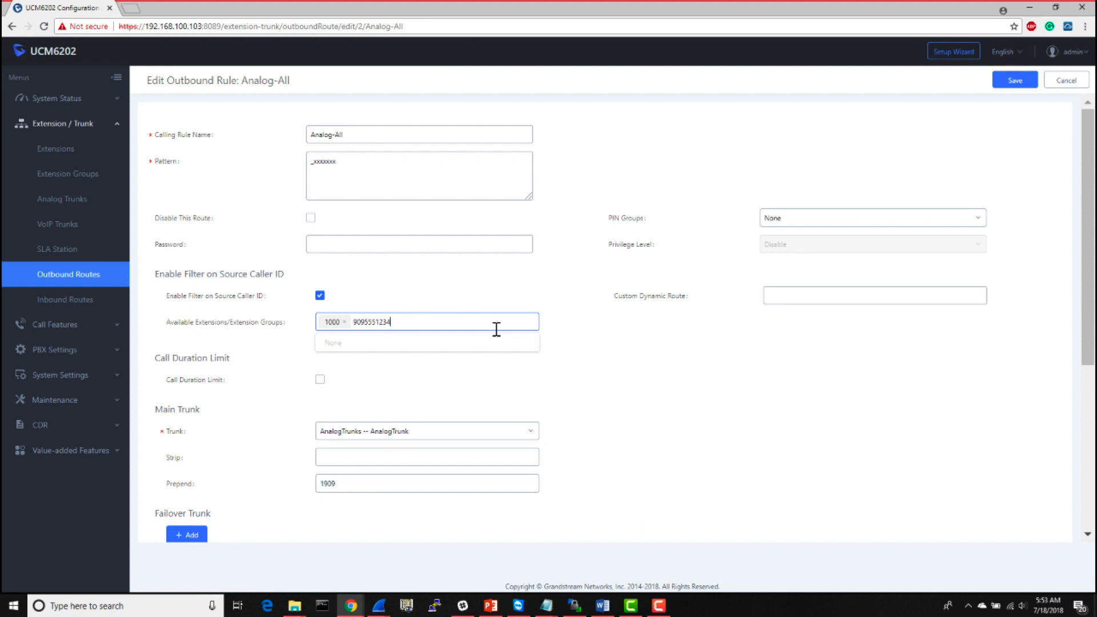
{"action": "key", "text": "BackSpace"}
{"action": "key", "text": "BackSpace"}
{"action": "key", "text": "BackSpace"}
{"action": "key", "text": "BackSpace"}
{"action": "key", "text": "BackSpace"}
{"action": "key", "text": "BackSpace"}
{"action": "key", "text": "BackSpace"}
{"action": "key", "text": "BackSpace"}
{"action": "key", "text": "BackSpace"}
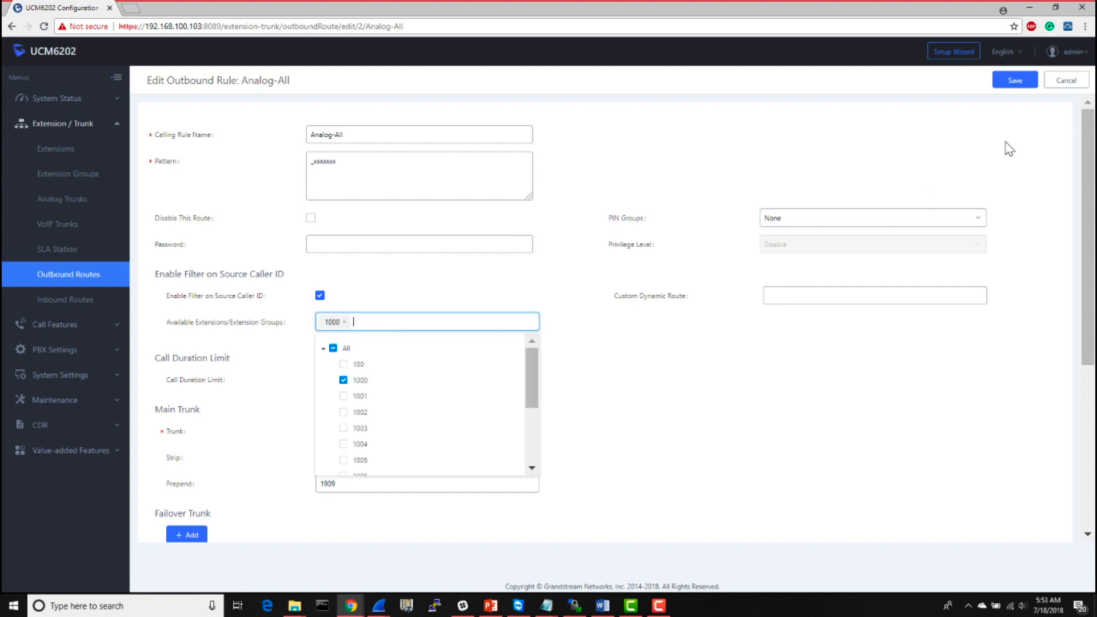
{"action": "left_click", "coordinate": [1013, 80]}
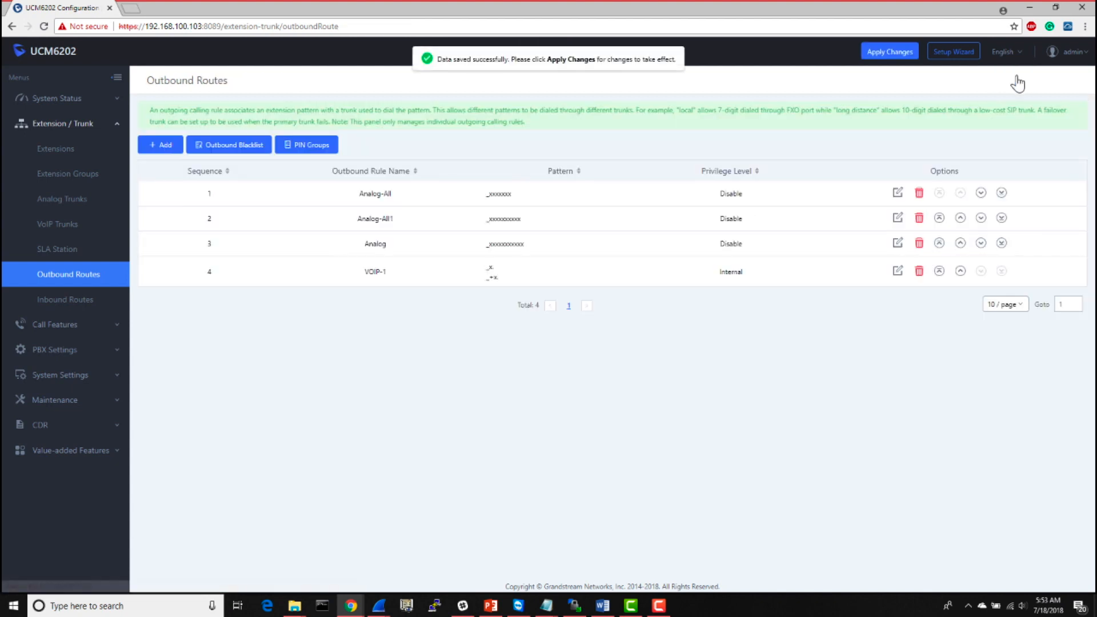
{"action": "left_click", "coordinate": [877, 58]}
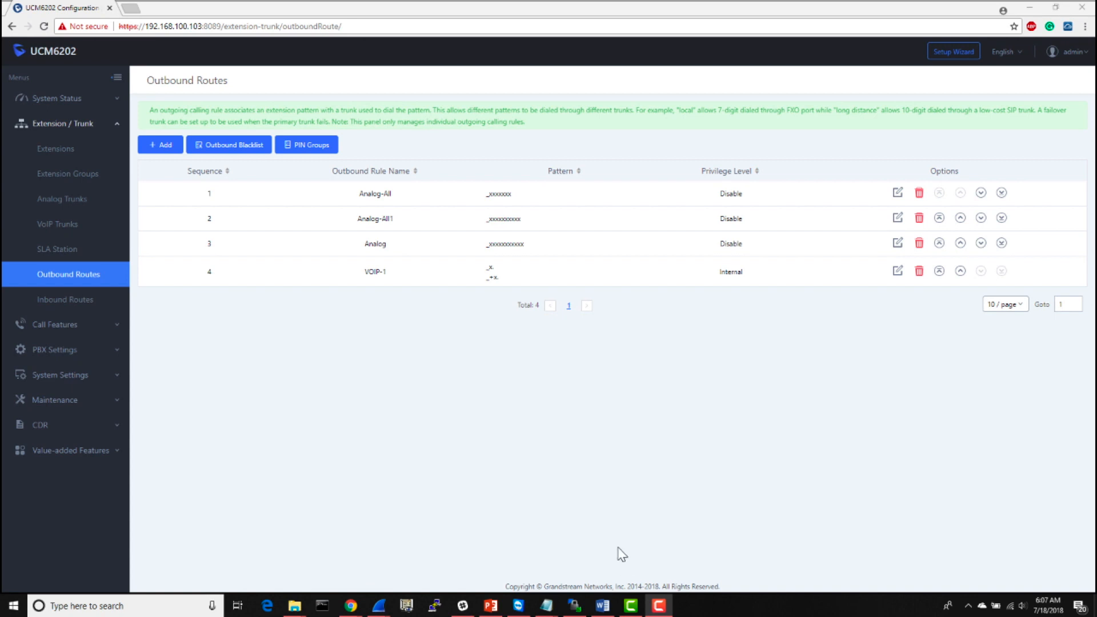
- Start a new outbound-route PIN group named Support and enable Record in CDR
{"action": "left_click", "coordinate": [323, 148]}
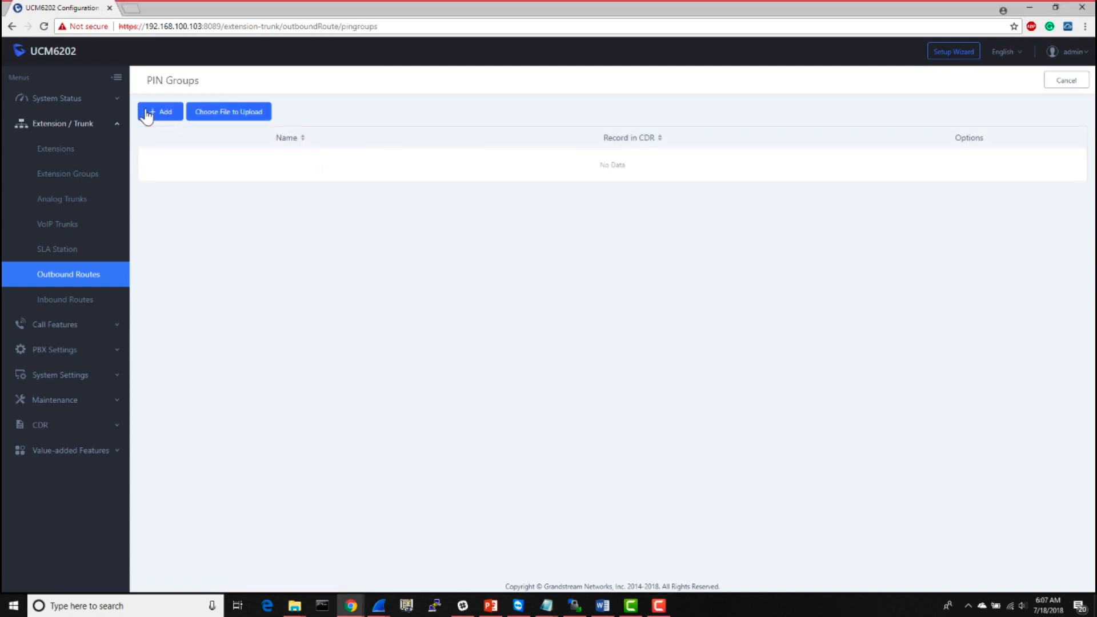
{"action": "left_click", "coordinate": [146, 114]}
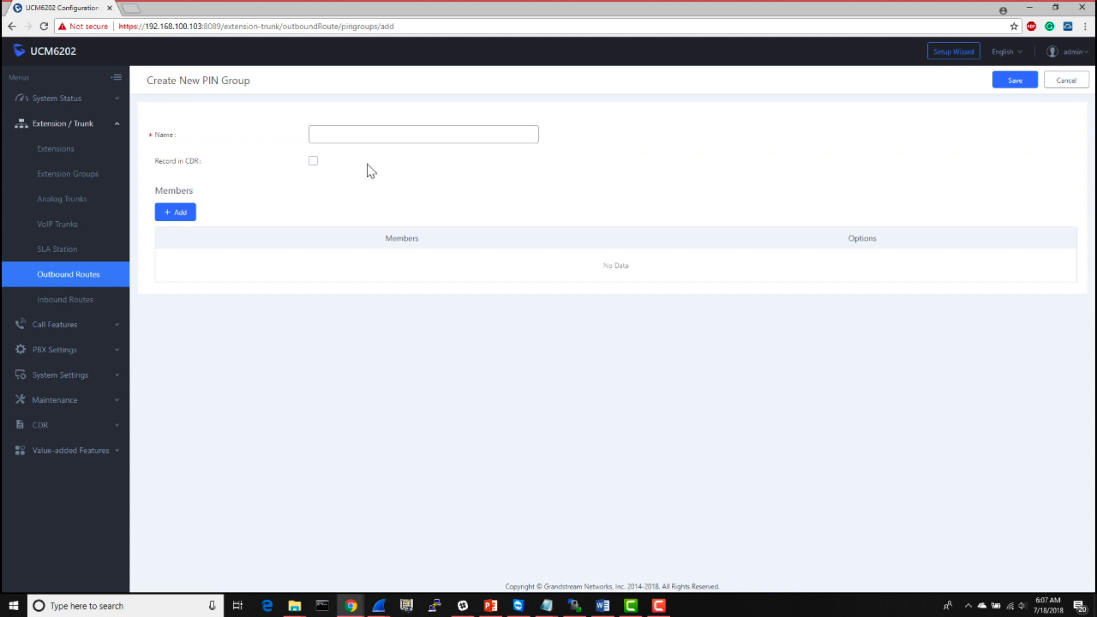
{"action": "left_click", "coordinate": [383, 141]}
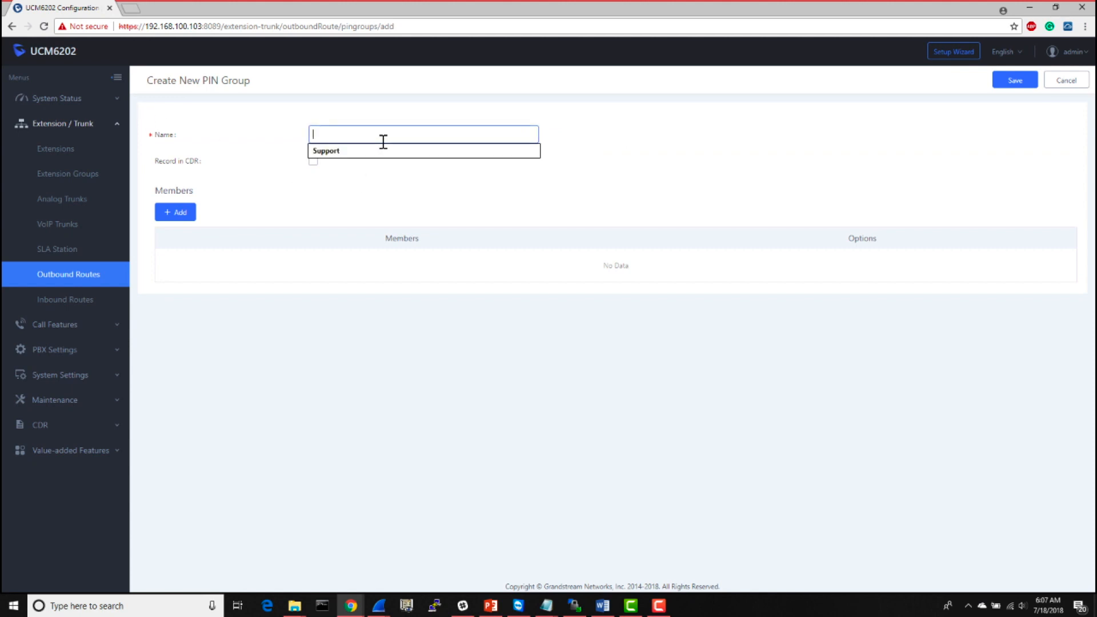
{"action": "type", "text": "Support"}
{"action": "left_click", "coordinate": [389, 171]}
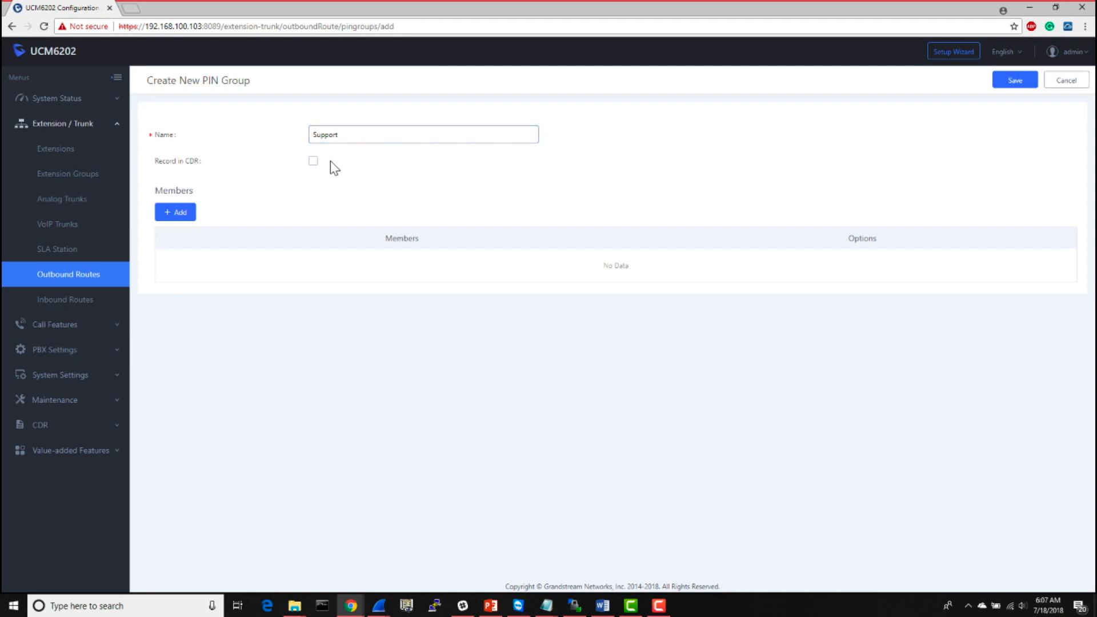
{"action": "left_click", "coordinate": [314, 162]}
- Add a member to the PIN group with the PIN number and the PIN name Support, and save the member
{"action": "left_click", "coordinate": [169, 215]}
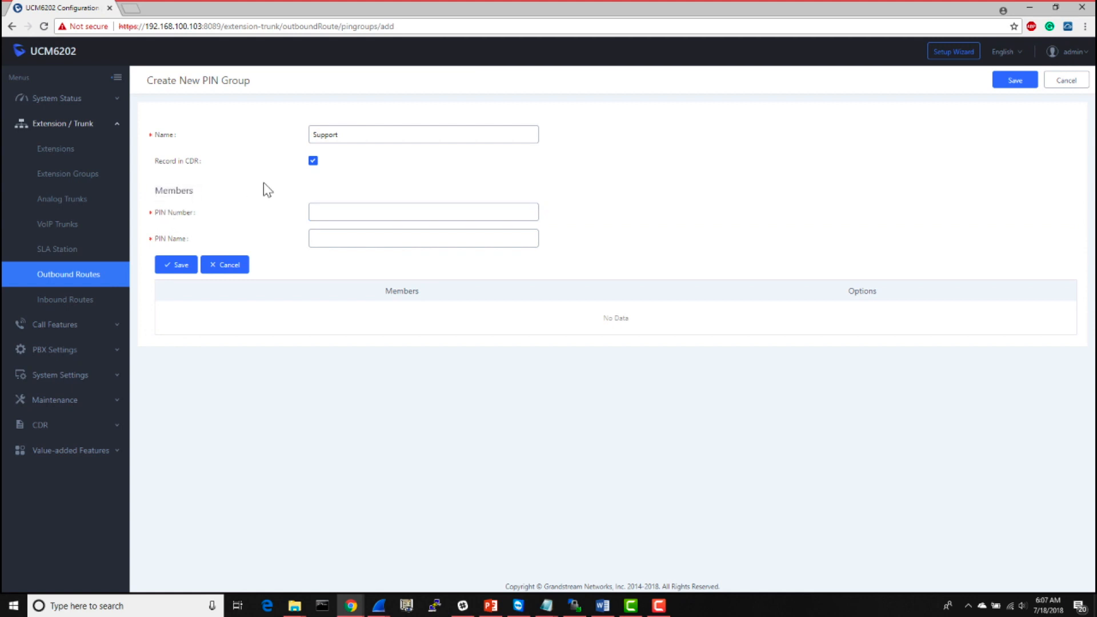
{"action": "left_click", "coordinate": [384, 215]}
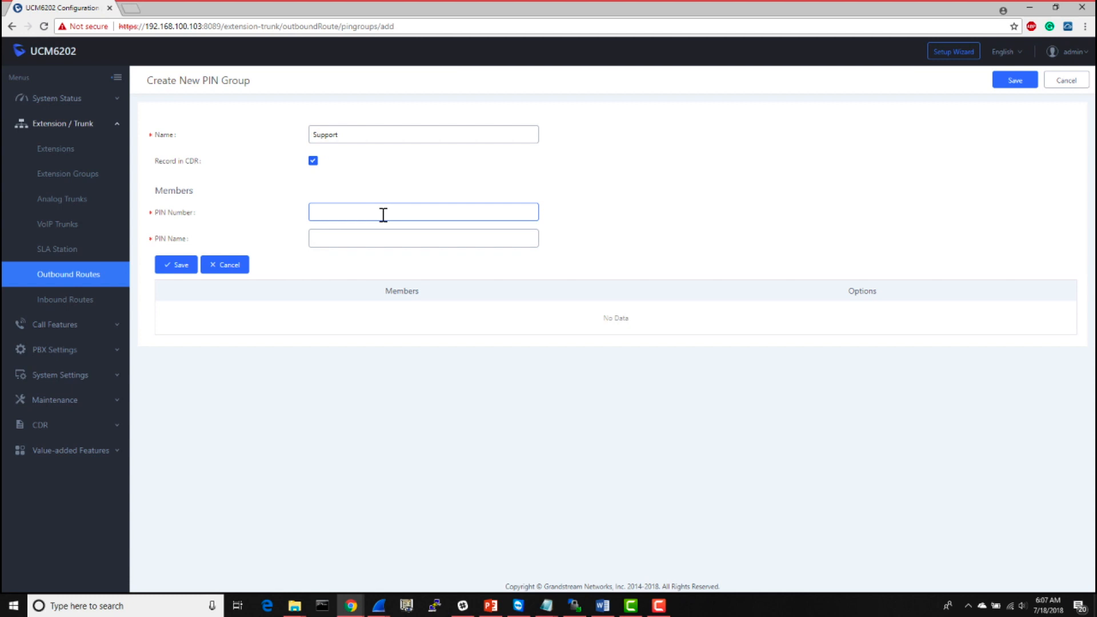
{"action": "left_click", "coordinate": [383, 215]}
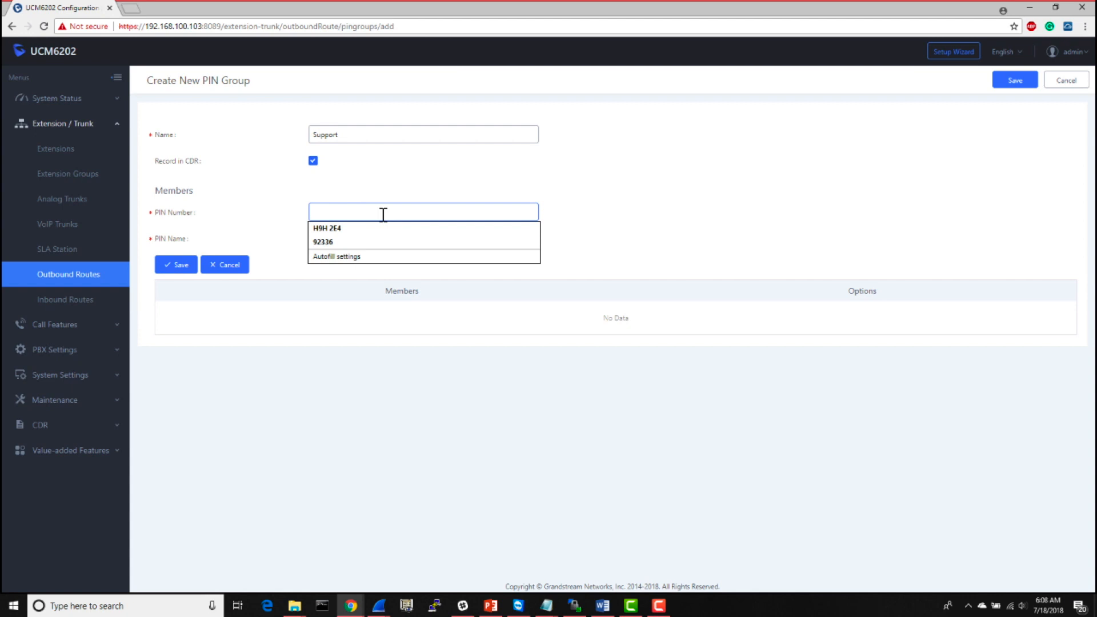
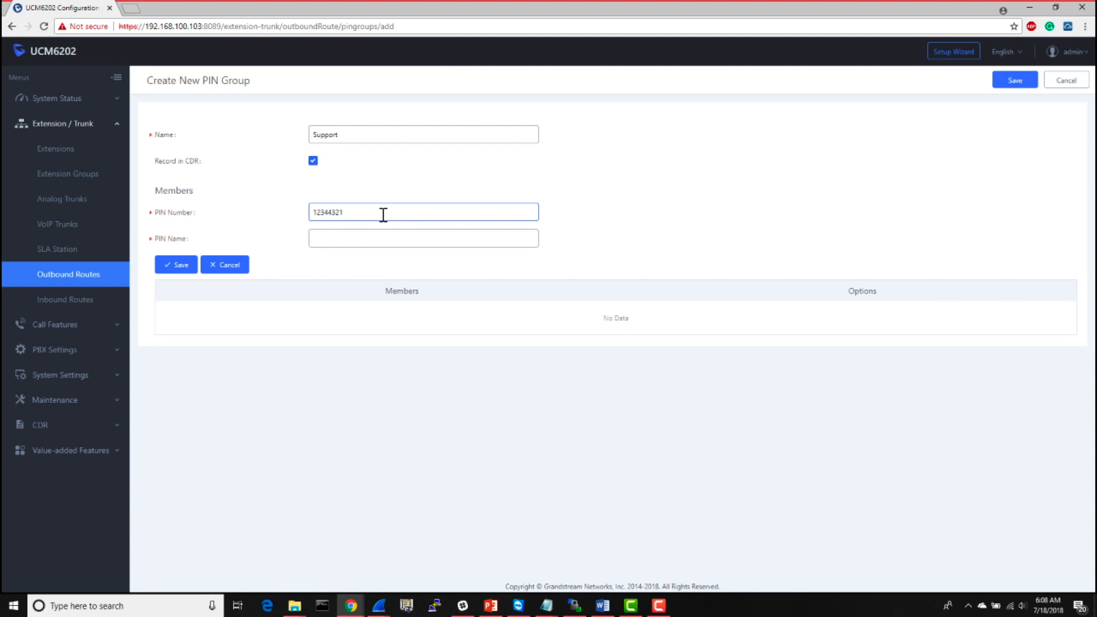
{"action": "left_click", "coordinate": [362, 242]}
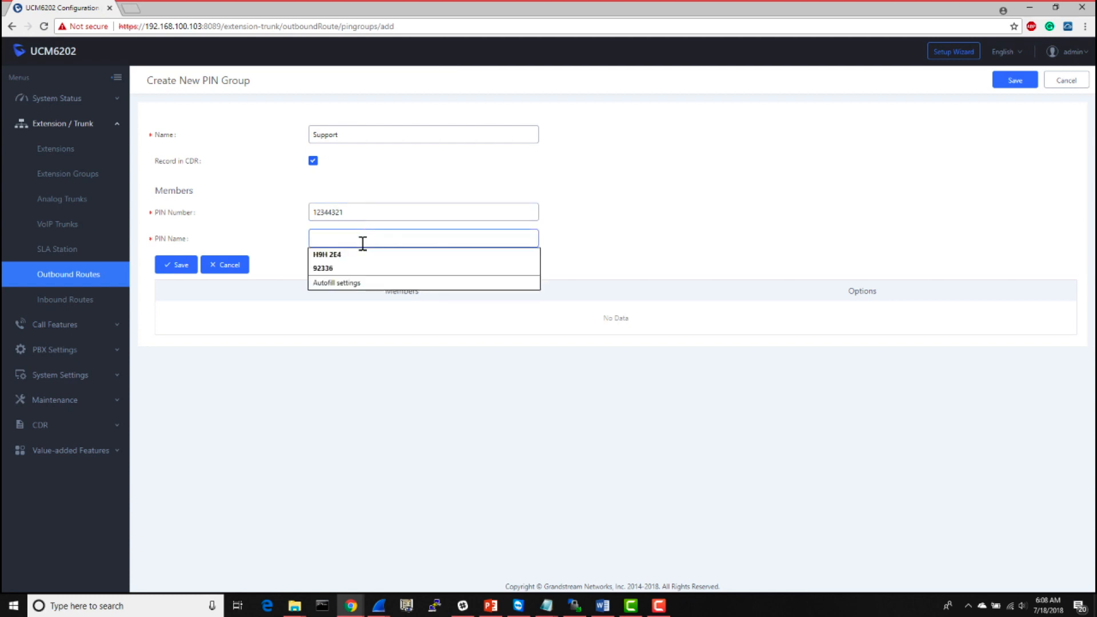
{"action": "type", "text": "Supp"}
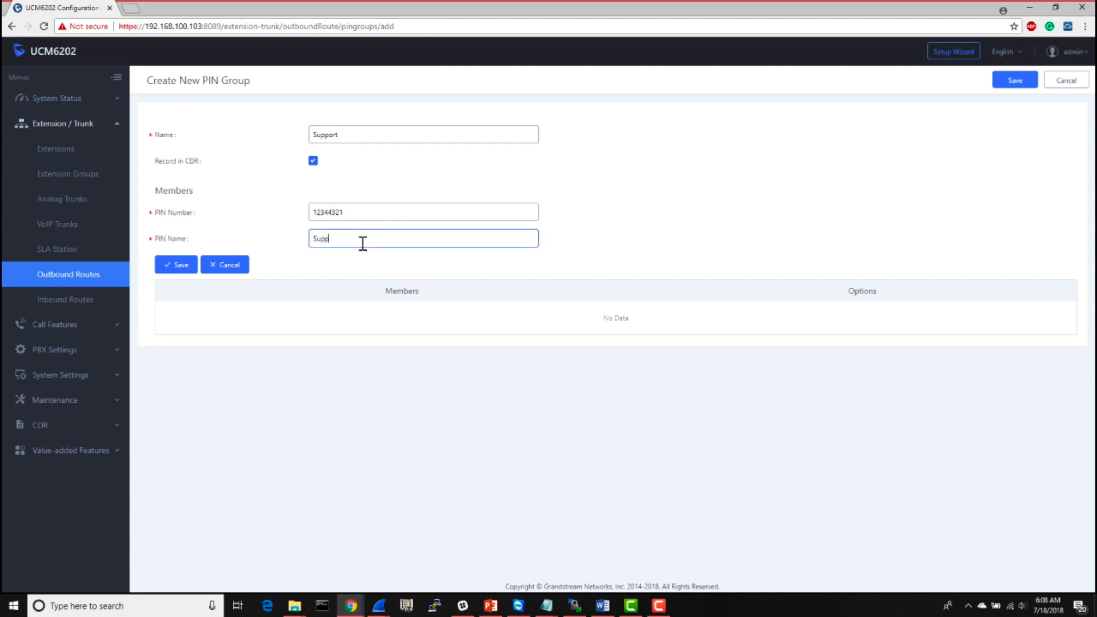
{"action": "type", "text": "ort"}
{"action": "left_click", "coordinate": [178, 269]}
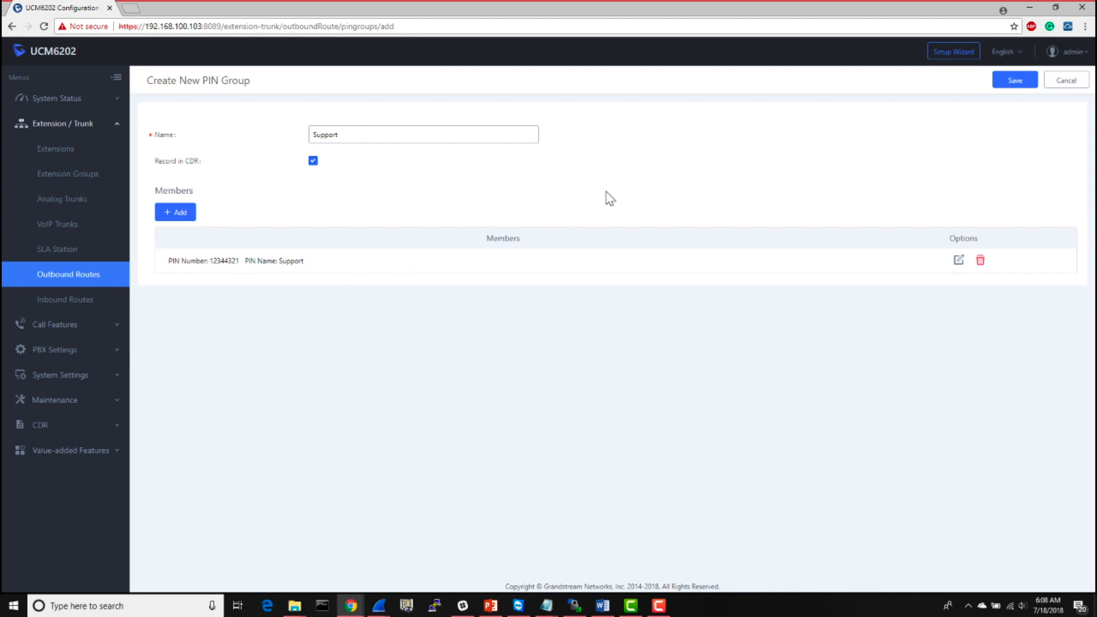
- Save the Support PIN group, apply the pending changes, and return to the outbound routes list
{"action": "left_click", "coordinate": [1006, 83]}
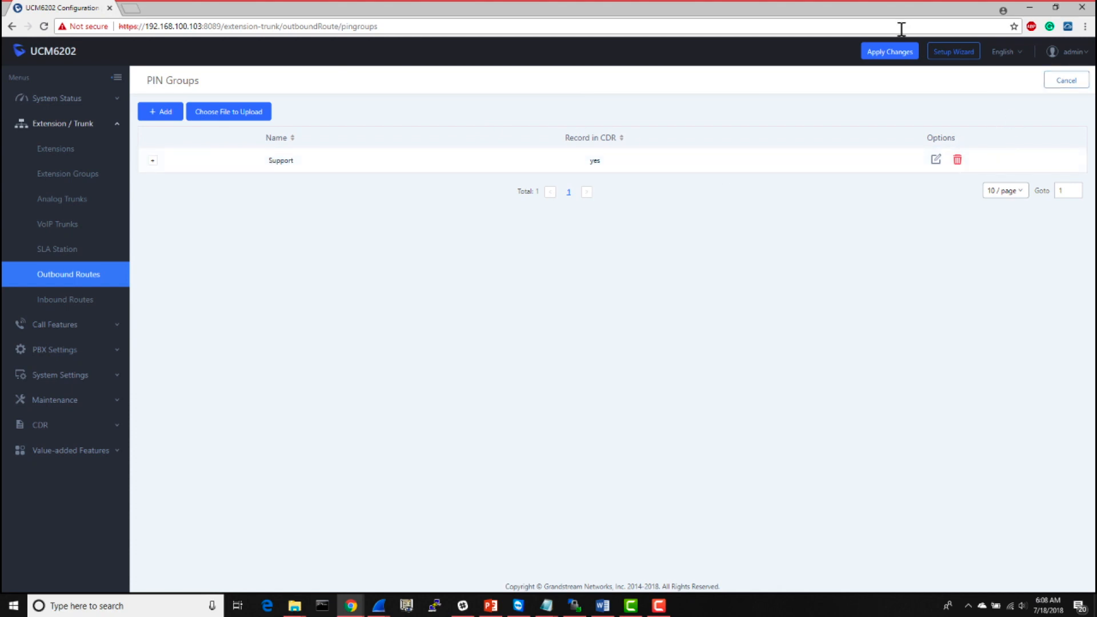
{"action": "left_click", "coordinate": [877, 57]}
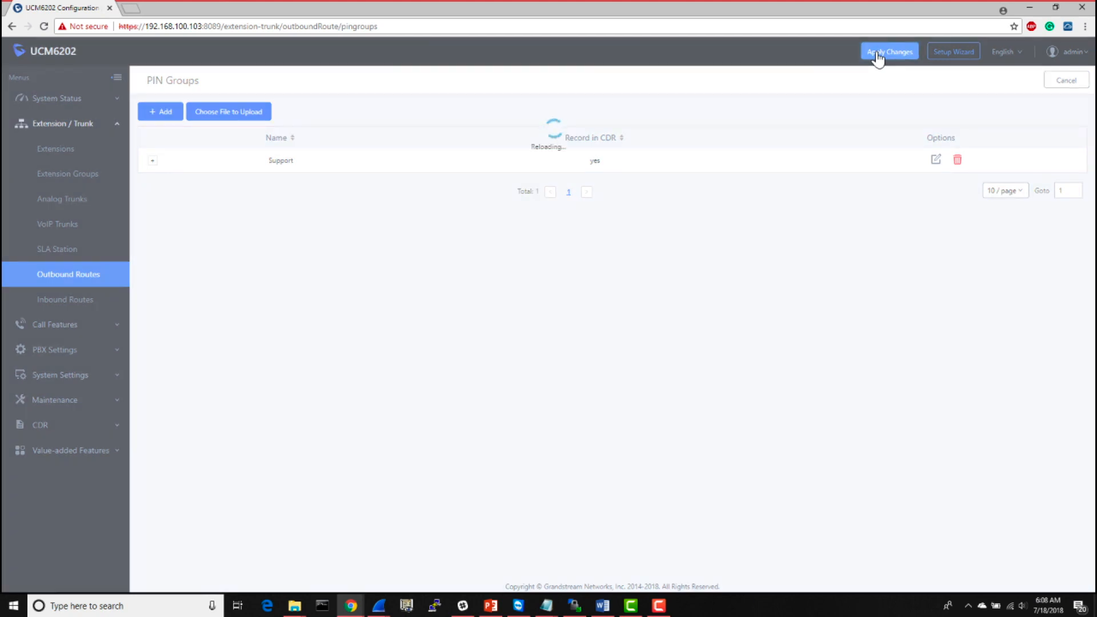
{"action": "left_click", "coordinate": [1065, 82]}
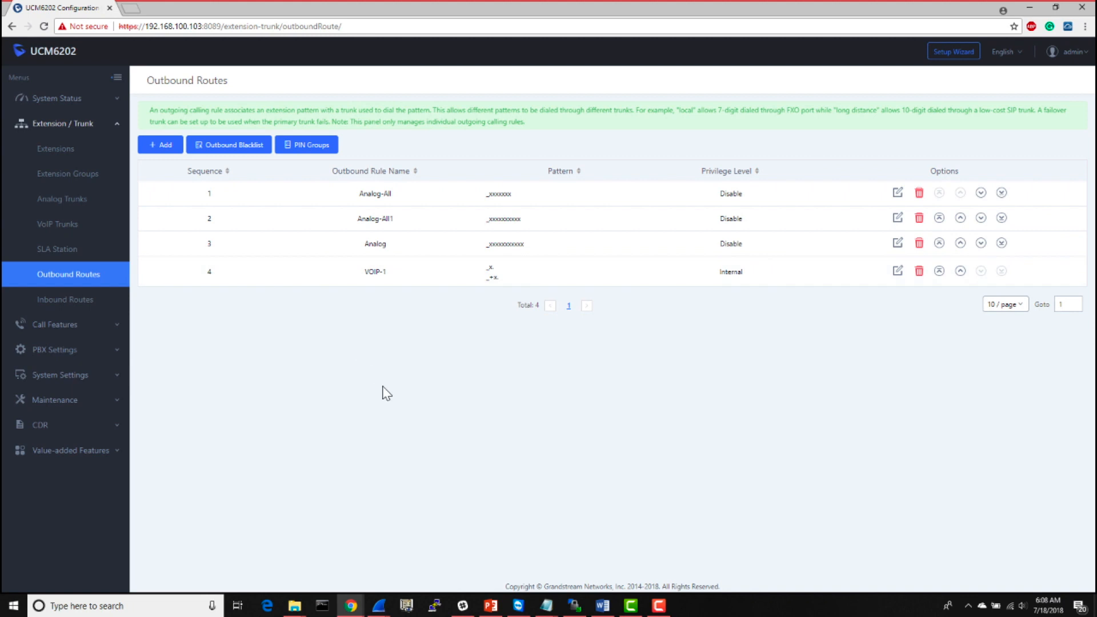
- Start a new outbound rule named CEONumber with the CEO's full 11-digit phone number as its pattern
{"action": "left_click", "coordinate": [163, 145]}
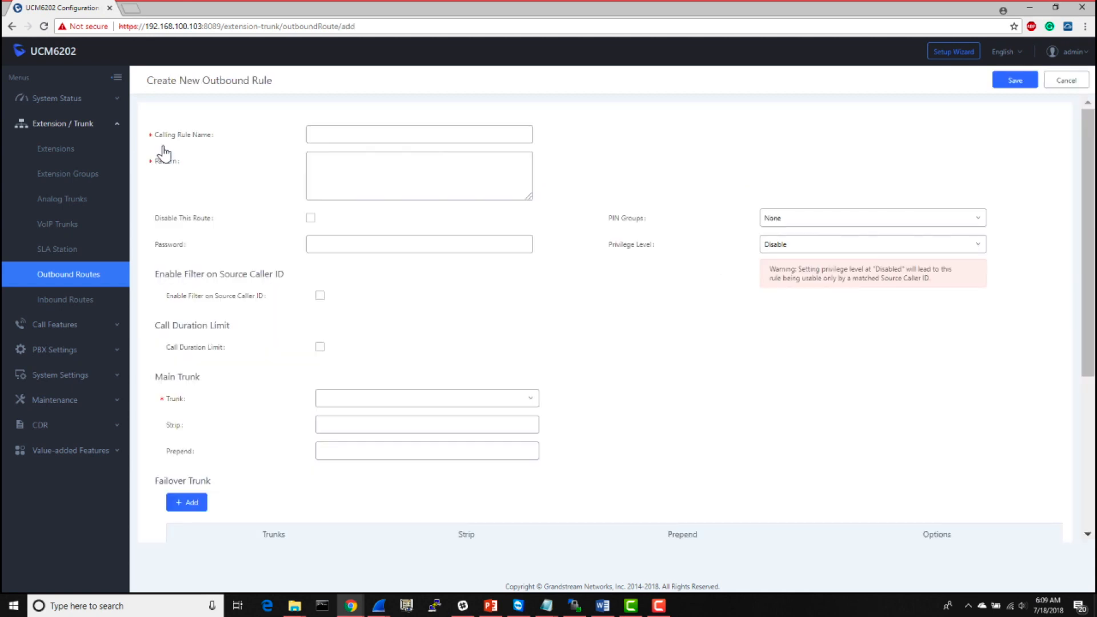
{"action": "left_click", "coordinate": [355, 134]}
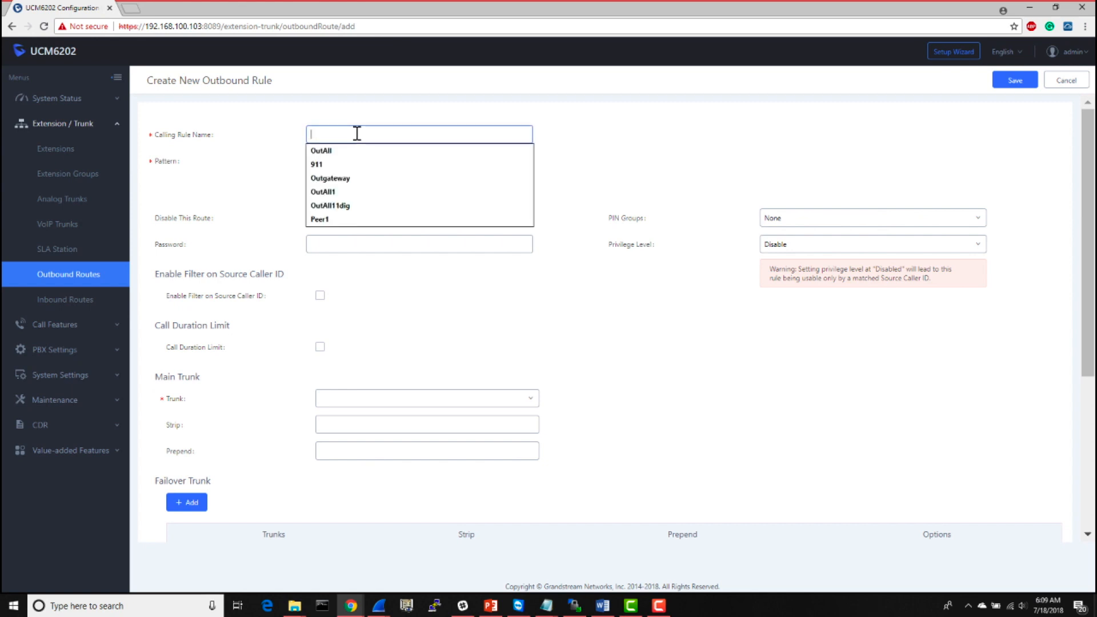
{"action": "type", "text": "CEONumber"}
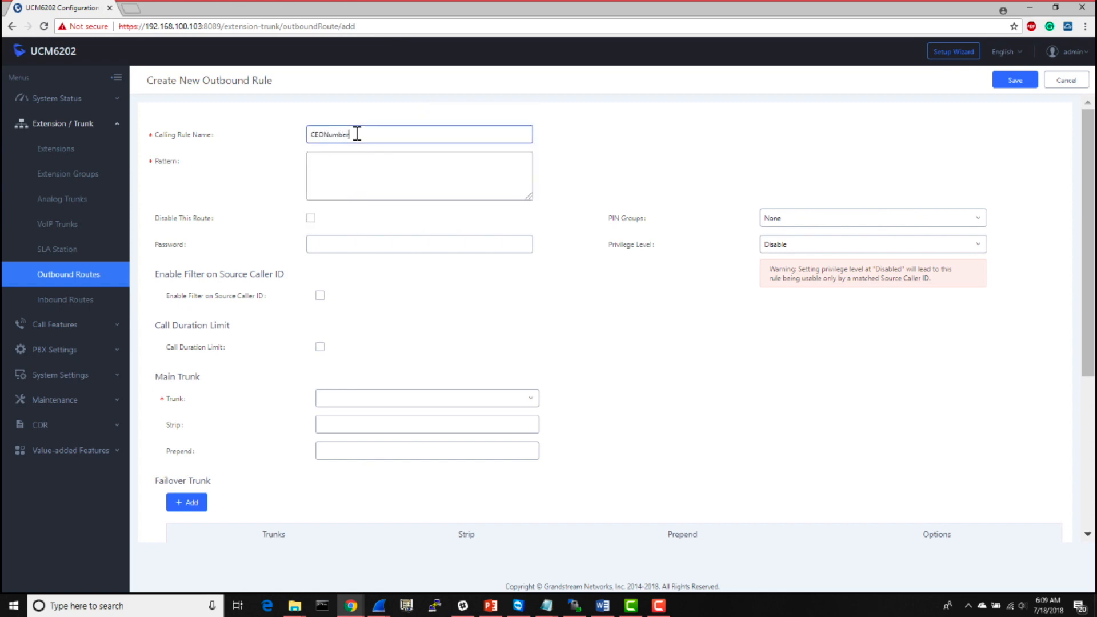
{"action": "left_click", "coordinate": [363, 162]}
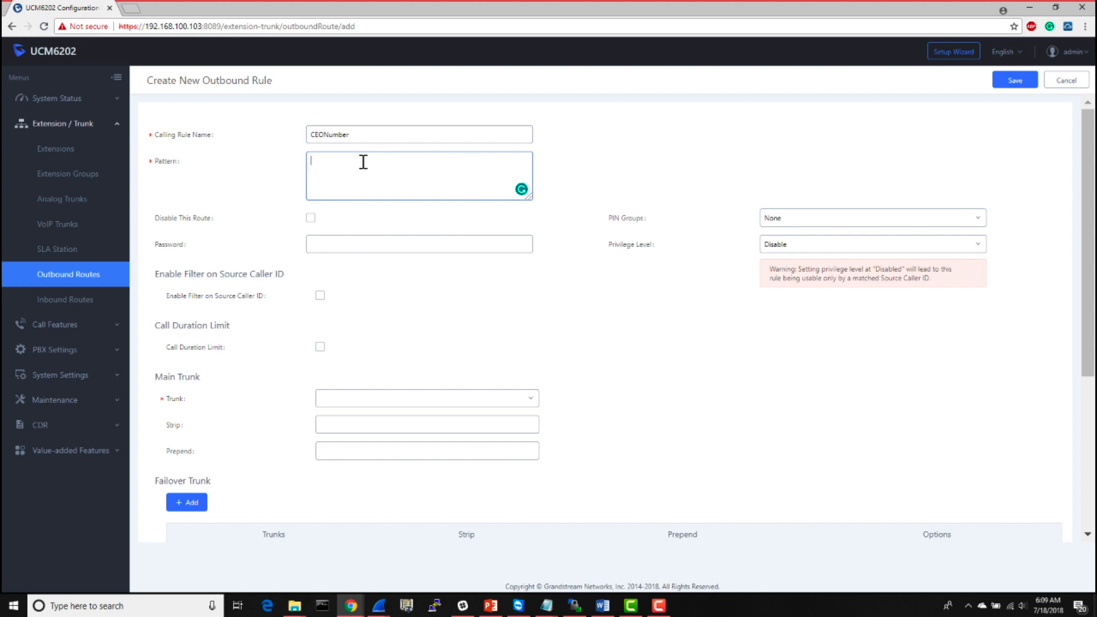
{"action": "type", "text": "19095551234"}
{"action": "left_click", "coordinate": [449, 402]}
{"action": "left_click", "coordinate": [449, 402]}
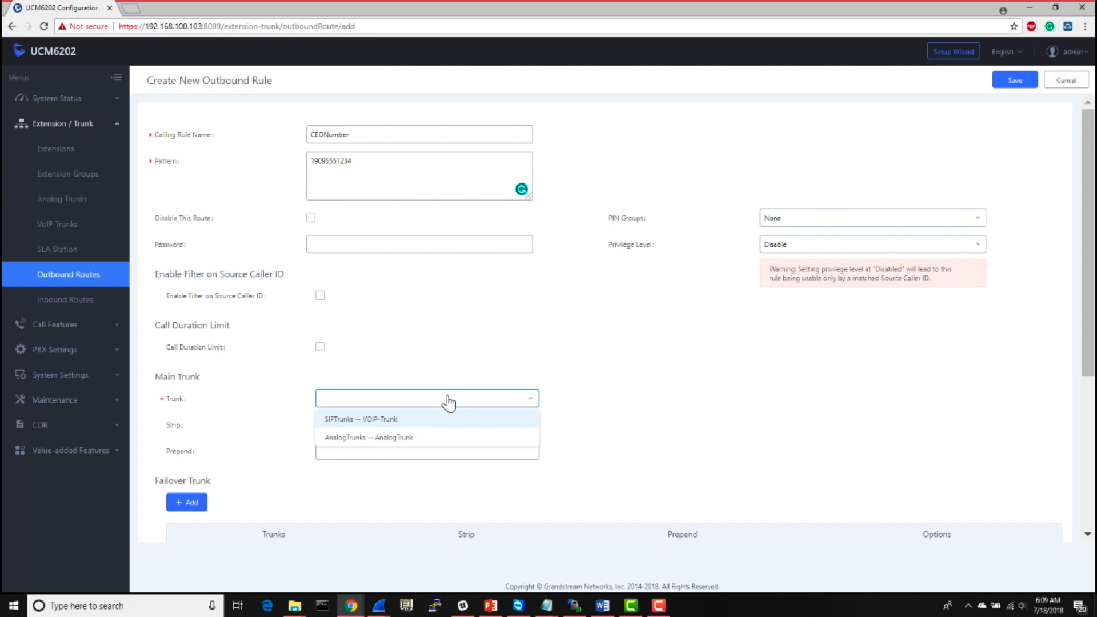
- Add the 10-digit and 7-digit versions of the CEO's phone number as separate lines in the rule's pattern
{"action": "double_click", "coordinate": [355, 160]}
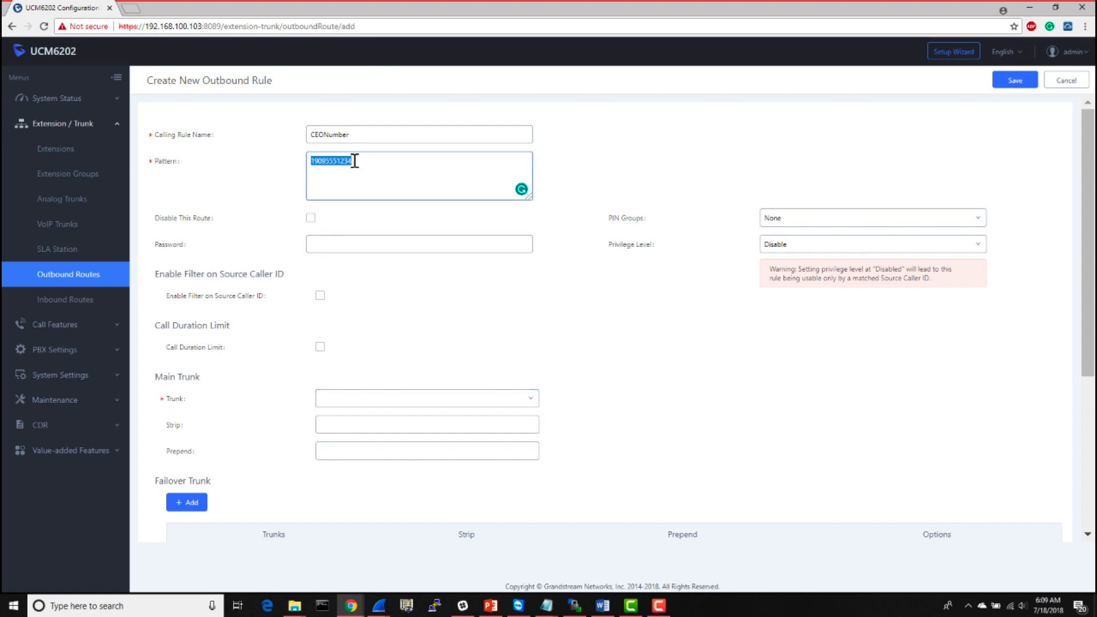
{"action": "left_click", "coordinate": [354, 160]}
{"action": "double_click", "coordinate": [355, 160]}
{"action": "key", "text": "ctrl+c"}
{"action": "left_click", "coordinate": [354, 160]}
{"action": "key", "text": "ctrl+v"}
{"action": "key", "text": "Return"}
{"action": "key", "text": "ctrl+v"}
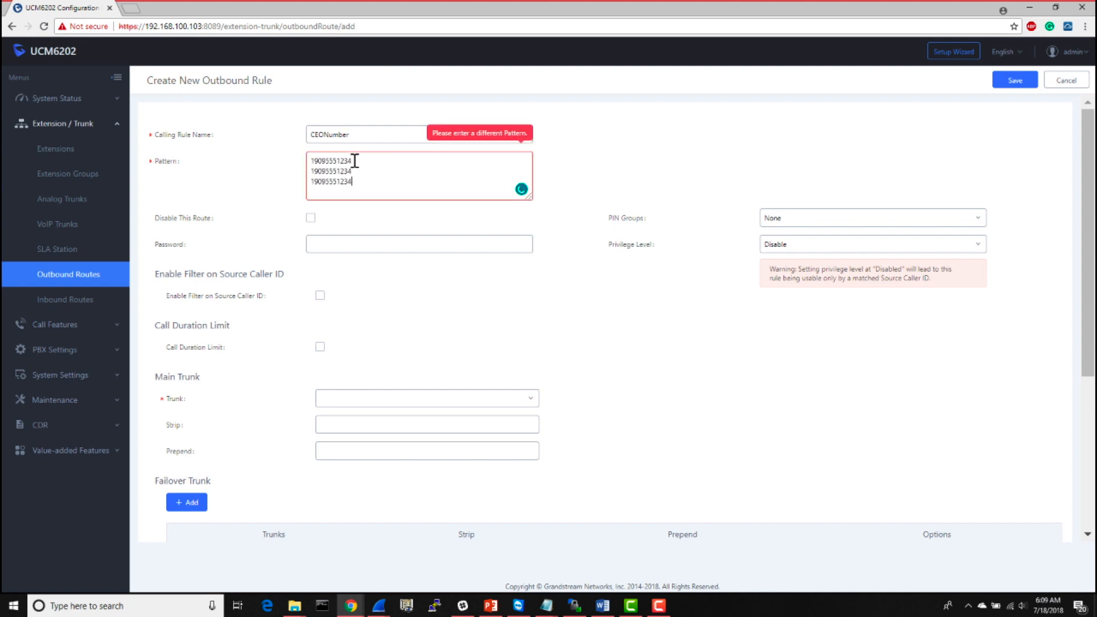
{"action": "left_click", "coordinate": [327, 182]}
{"action": "key", "text": "BackSpace"}
{"action": "key", "text": "BackSpace"}
{"action": "key", "text": "BackSpace"}
{"action": "key", "text": "BackSpace"}
{"action": "left_click", "coordinate": [315, 172]}
{"action": "key", "text": "BackSpace"}
{"action": "left_click_drag", "start_coordinate": [314, 170], "coordinate": [353, 183]}
{"action": "left_click", "coordinate": [354, 183]}
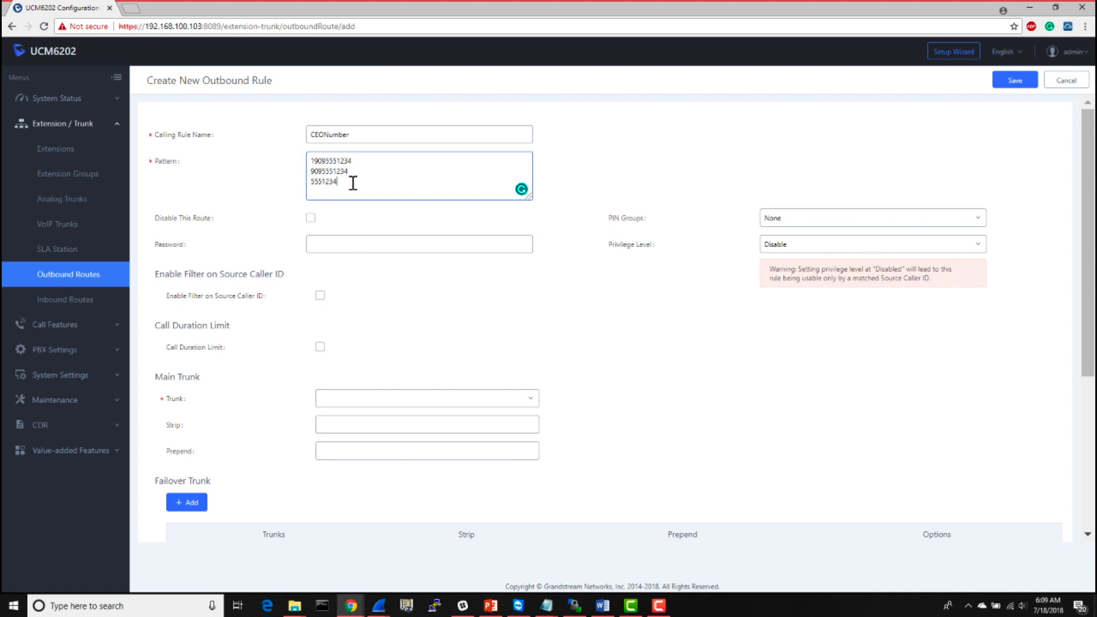
- Set the rule's main trunk to SIPTrunks -- VOIP-Trunk and assign the Support PIN group
{"action": "left_click", "coordinate": [489, 403]}
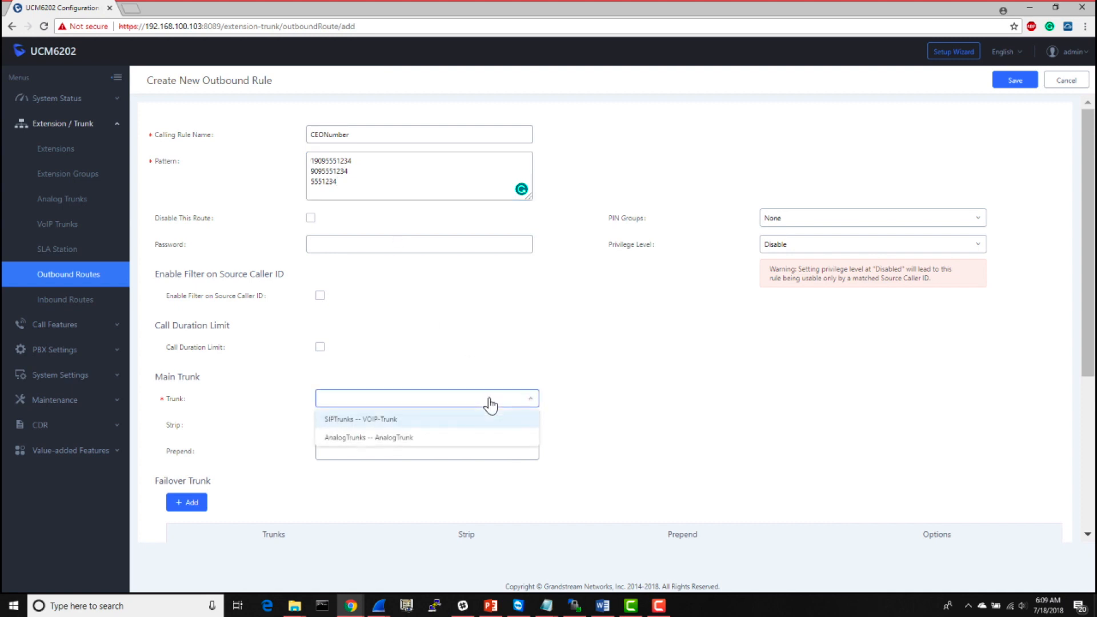
{"action": "left_click", "coordinate": [382, 421]}
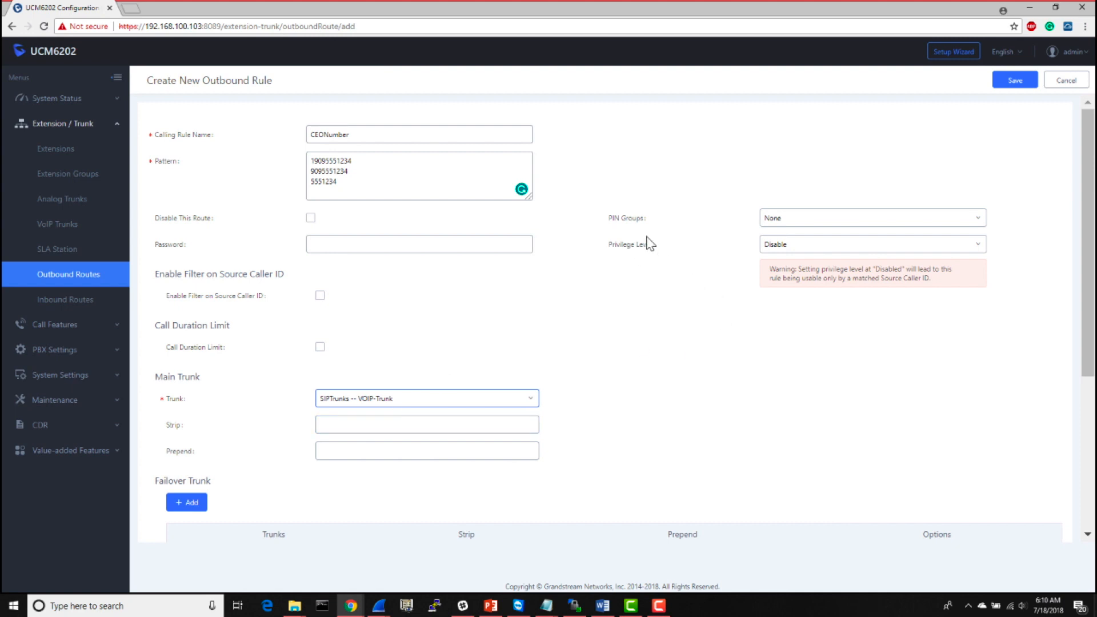
{"action": "left_click", "coordinate": [819, 219]}
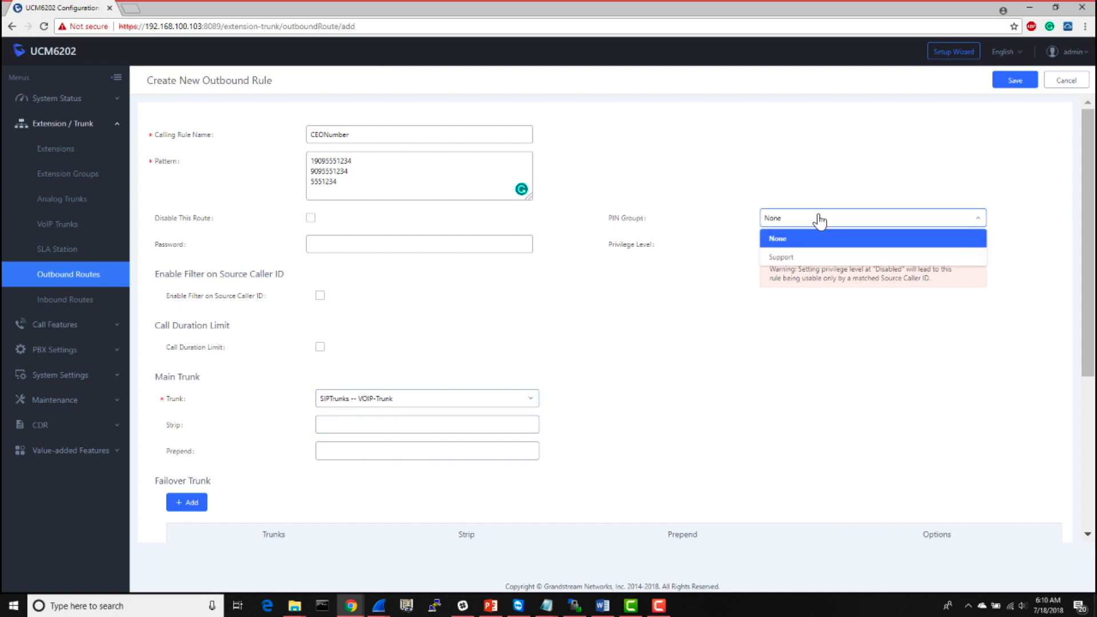
{"action": "left_click", "coordinate": [803, 258]}
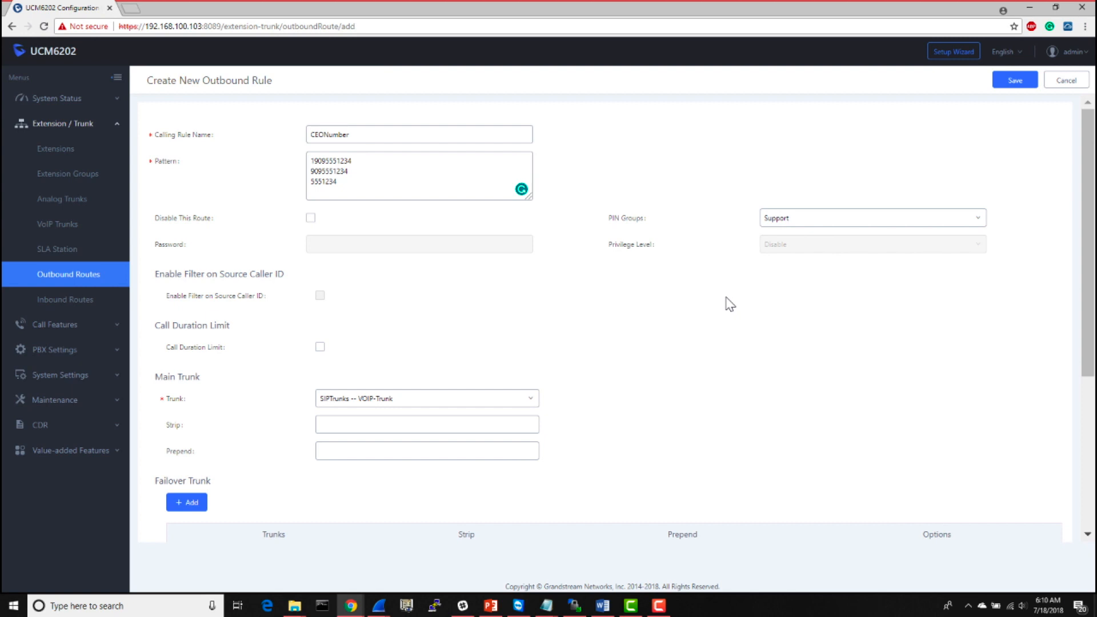
- Save the CEONumber rule, move it to first in the outbound route sequence, and apply the changes
{"action": "scroll", "coordinate": [727, 304], "scroll_direction": "down", "scroll_amount": 3}
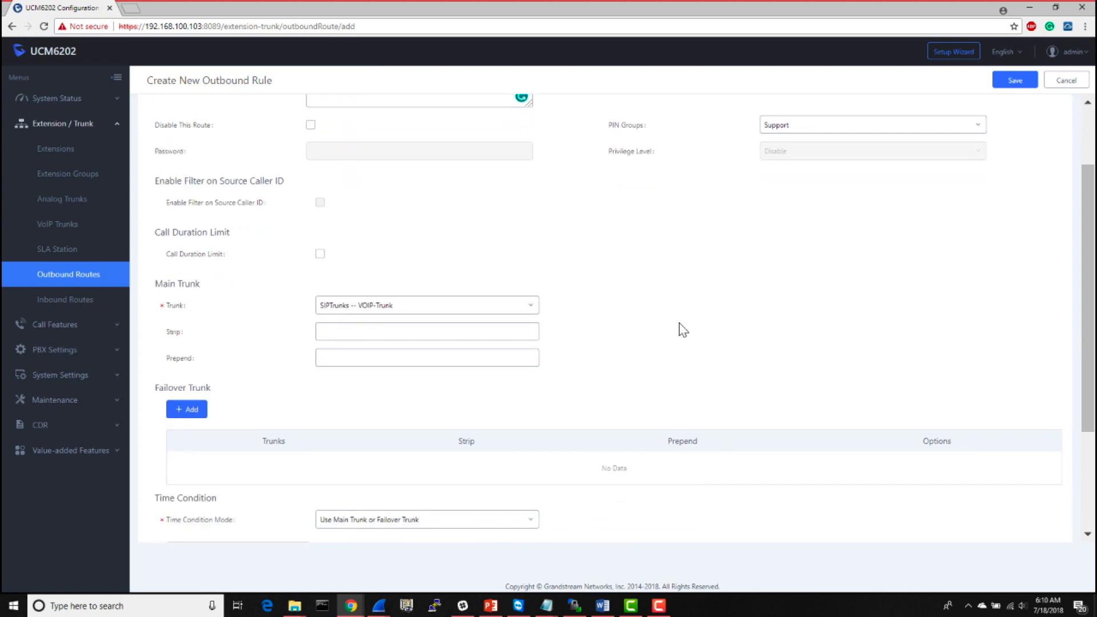
{"action": "scroll", "coordinate": [683, 330], "scroll_direction": "down", "scroll_amount": 5}
{"action": "scroll", "coordinate": [682, 329], "scroll_direction": "up", "scroll_amount": 8}
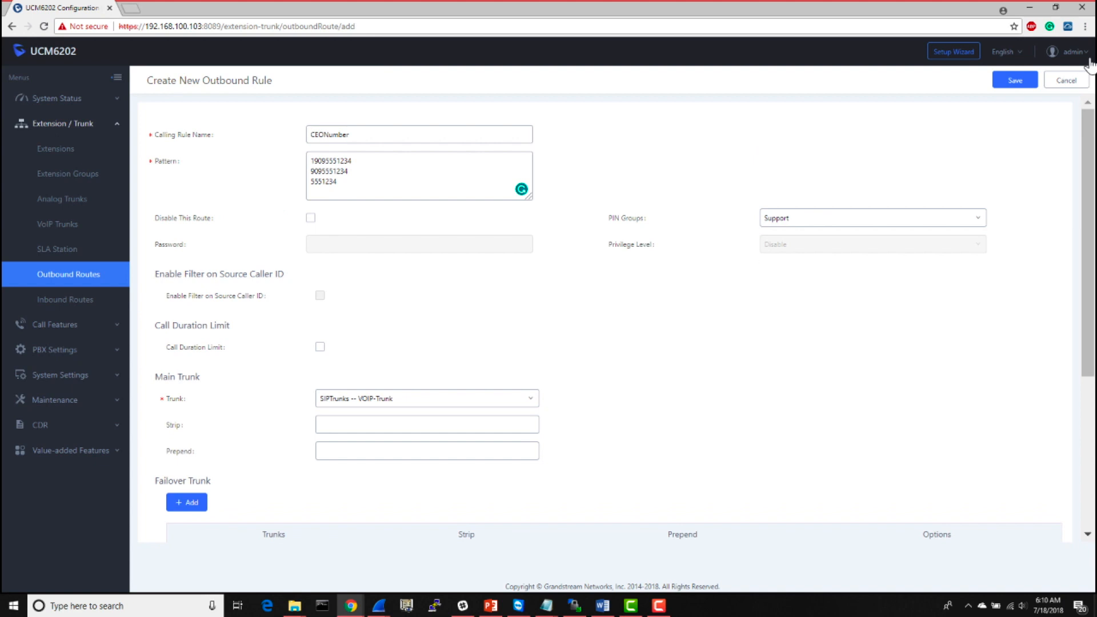
{"action": "left_click", "coordinate": [1015, 80]}
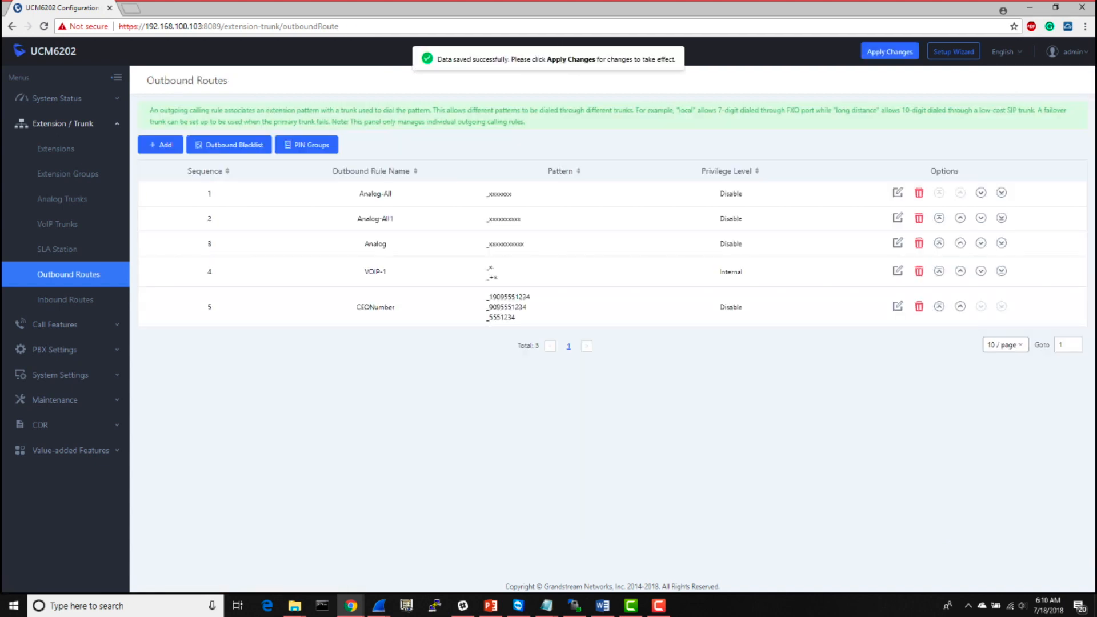
{"action": "left_click", "coordinate": [939, 308]}
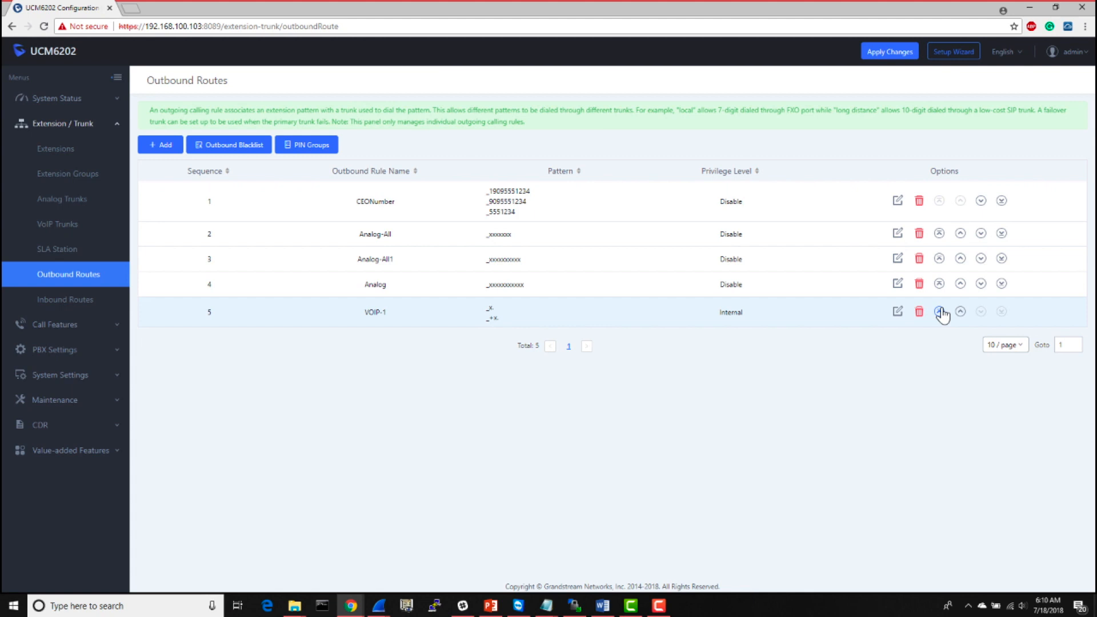
{"action": "left_click", "coordinate": [901, 55]}
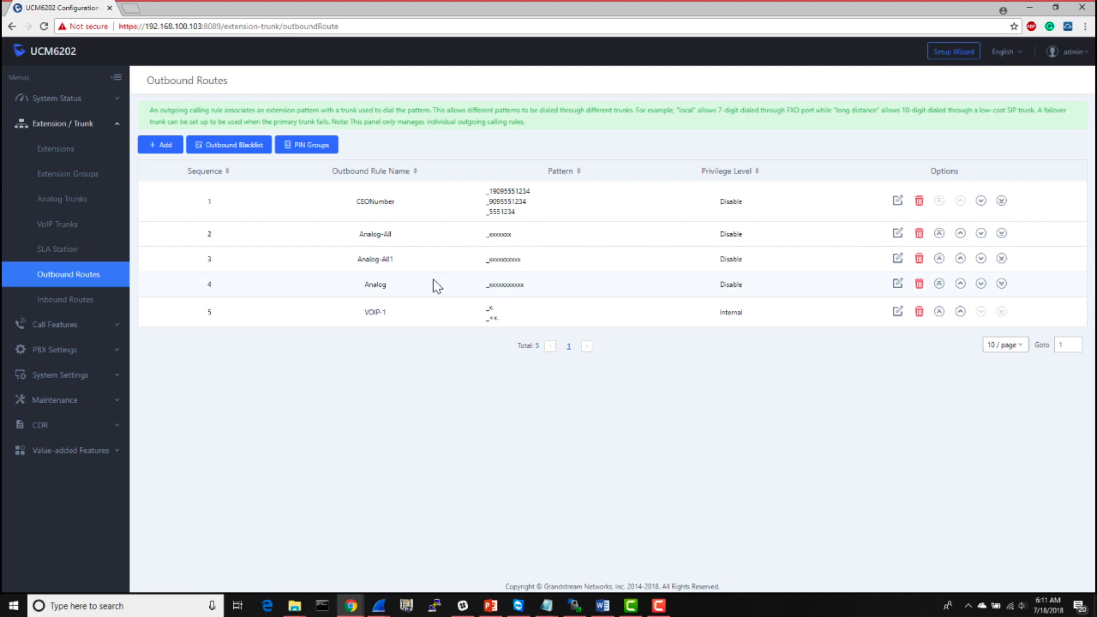
- Open the call detail records and check the account code of the most recent call
{"action": "left_click", "coordinate": [48, 426]}
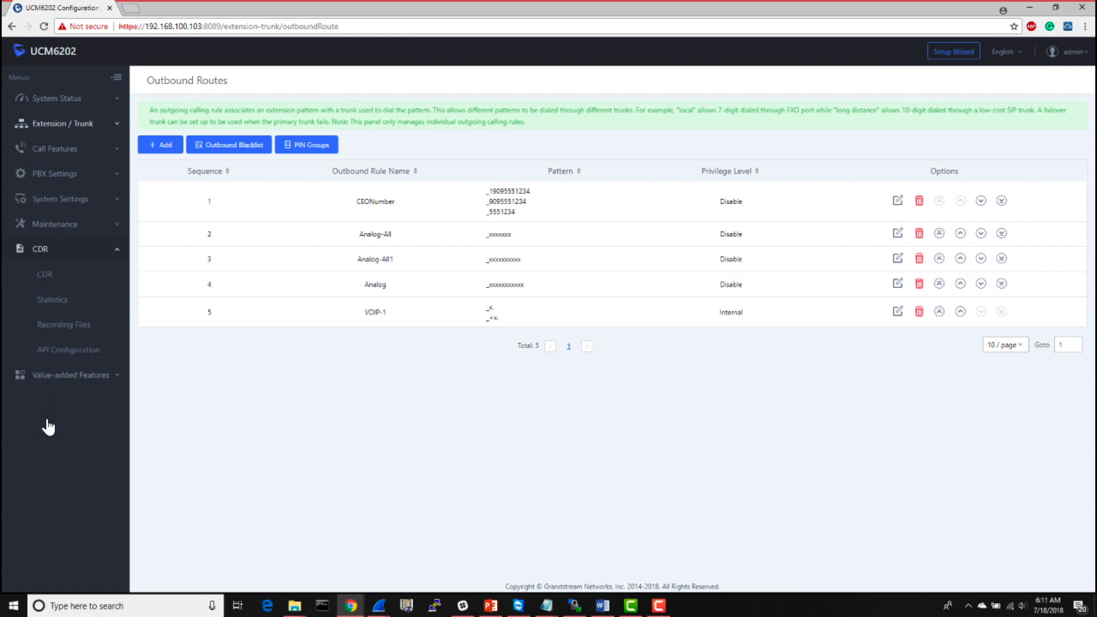
{"action": "left_click", "coordinate": [80, 289]}
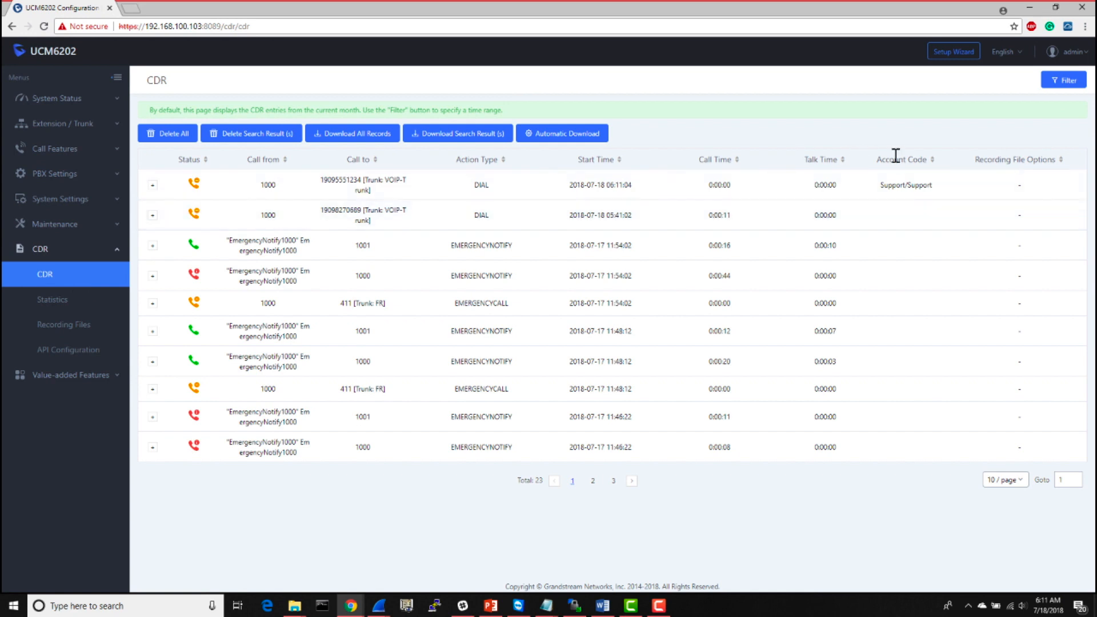
{"action": "double_click", "coordinate": [913, 184]}
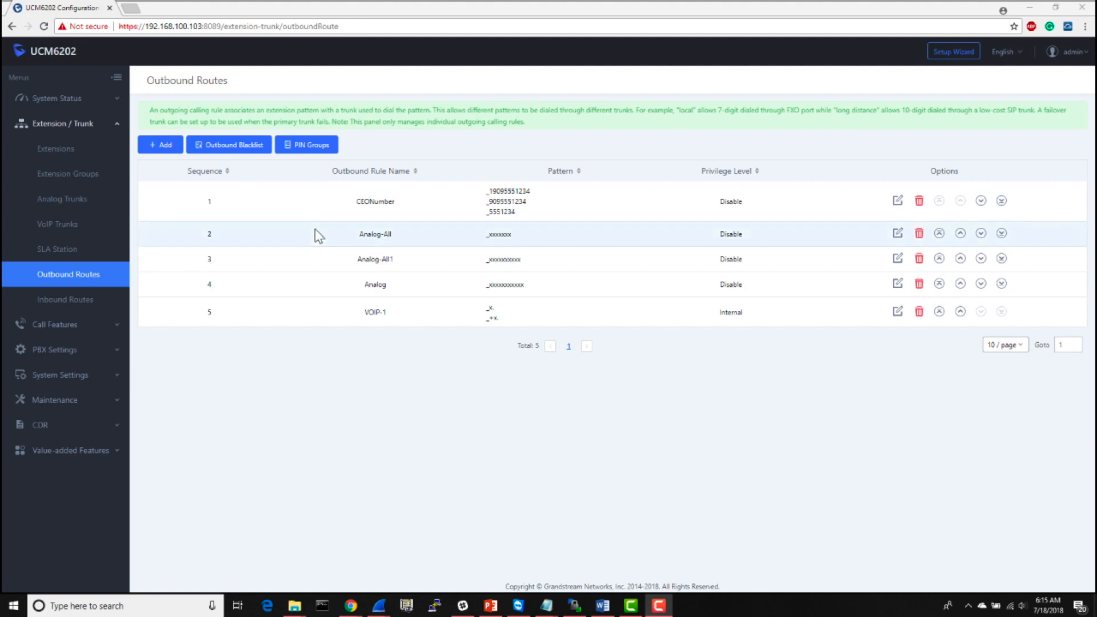
- Open the outbound blacklist and block the North American country codes for Canada, Anguilla, Antigua and Barbuda, and Bahamas
{"action": "left_click", "coordinate": [233, 148]}
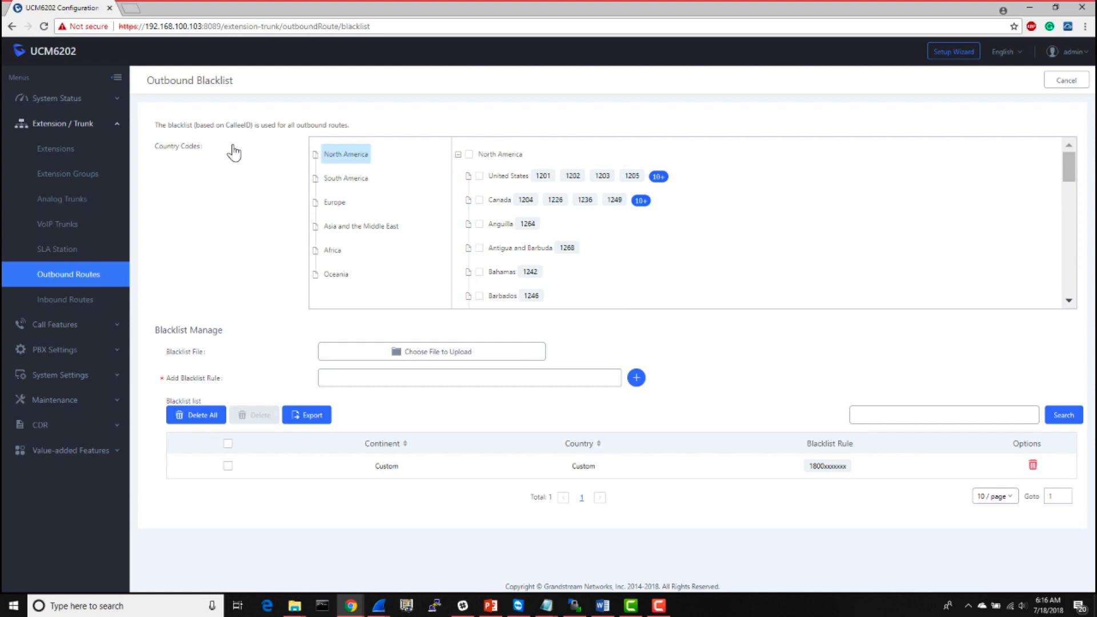
{"action": "left_click", "coordinate": [480, 200]}
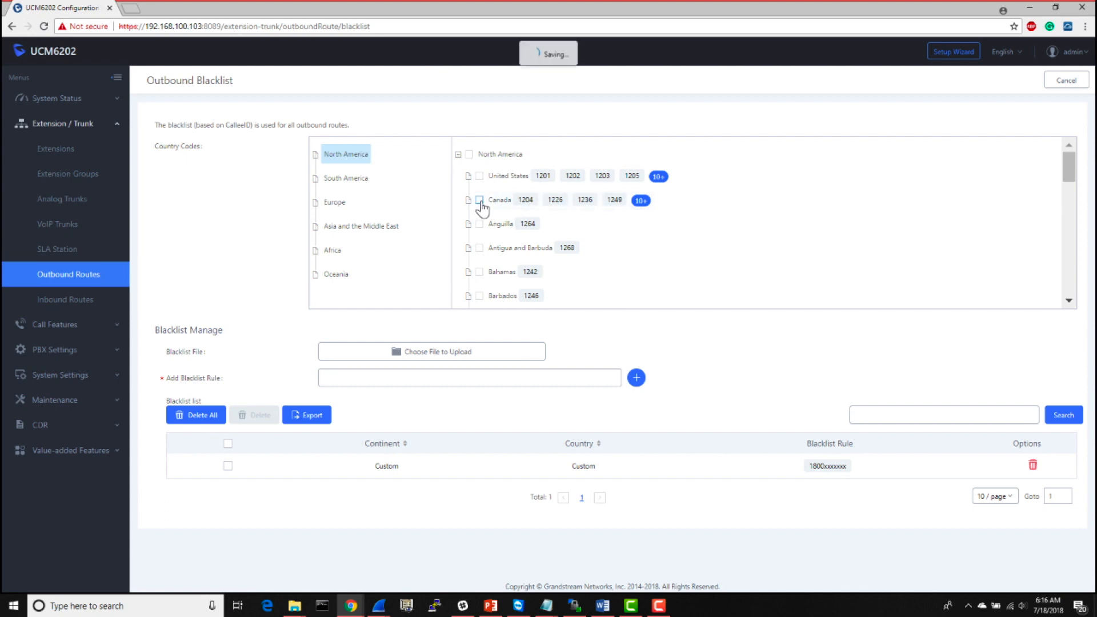
{"action": "left_click", "coordinate": [479, 248]}
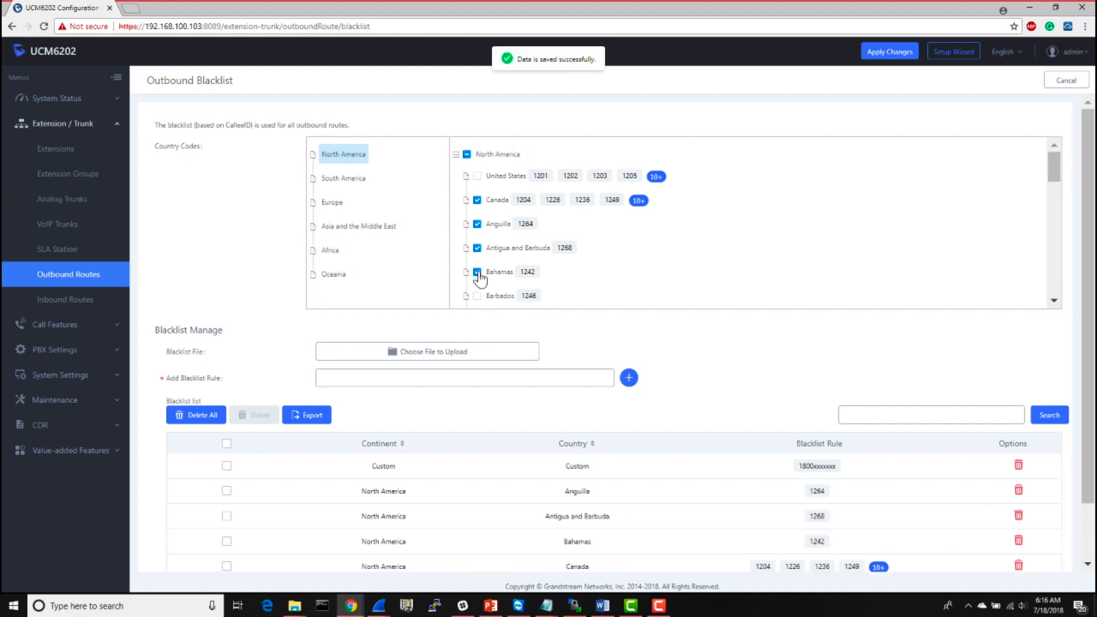
{"action": "left_click", "coordinate": [478, 272]}
- Blacklist the country codes for Barbados, Bermuda, Cayman Islands, Costa Rica, Cuba and Dominica
{"action": "scroll", "coordinate": [483, 278], "scroll_direction": "down", "scroll_amount": 1}
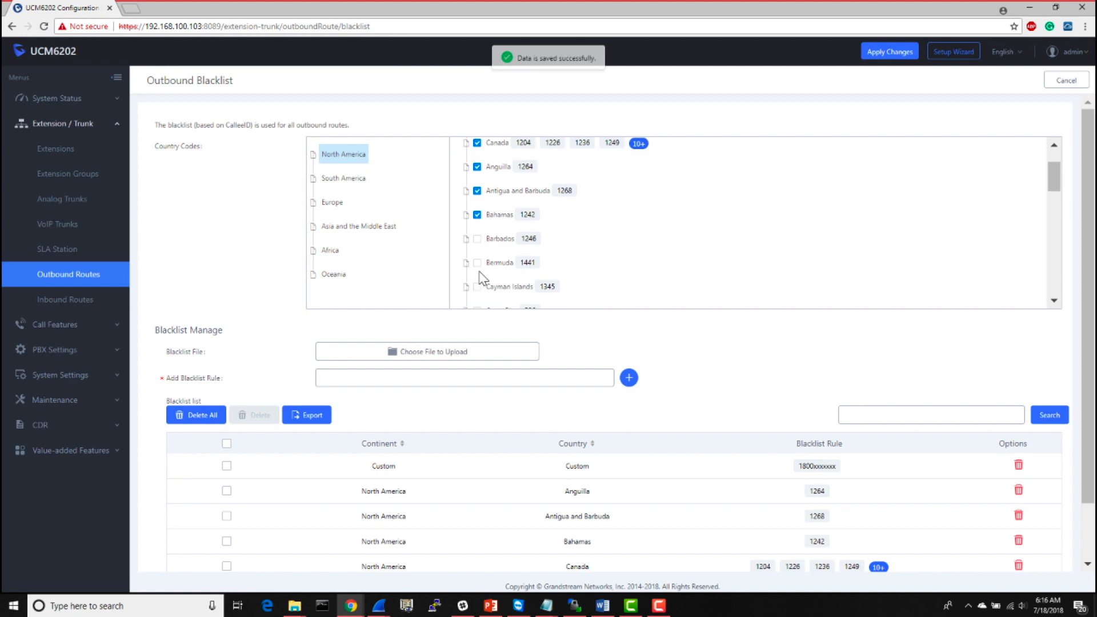
{"action": "left_click", "coordinate": [477, 234]}
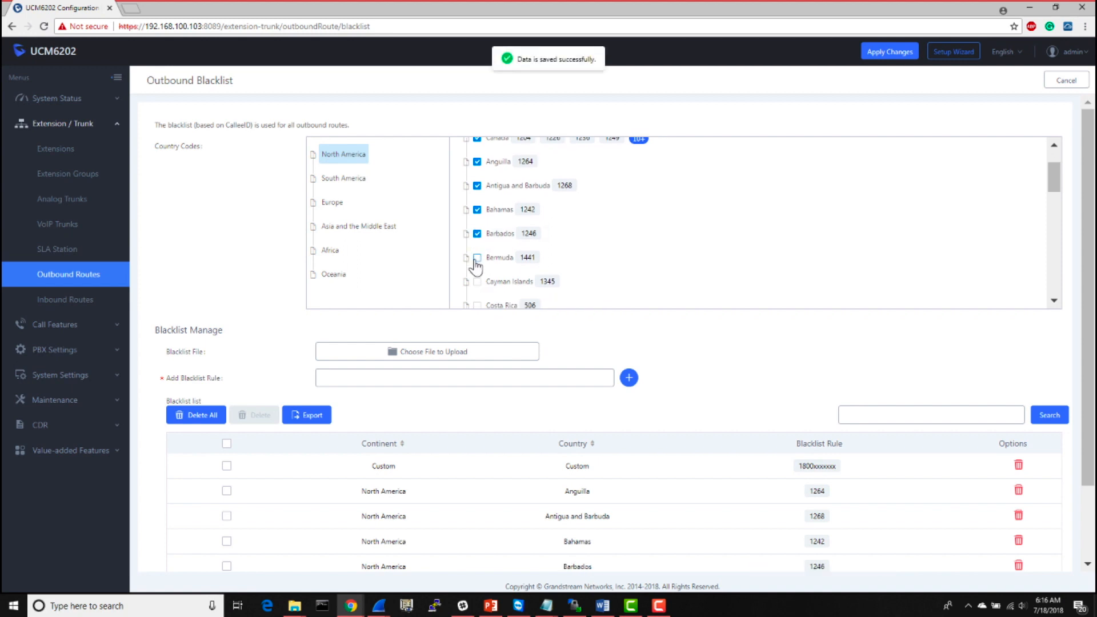
{"action": "left_click", "coordinate": [477, 258]}
{"action": "left_click", "coordinate": [478, 282]}
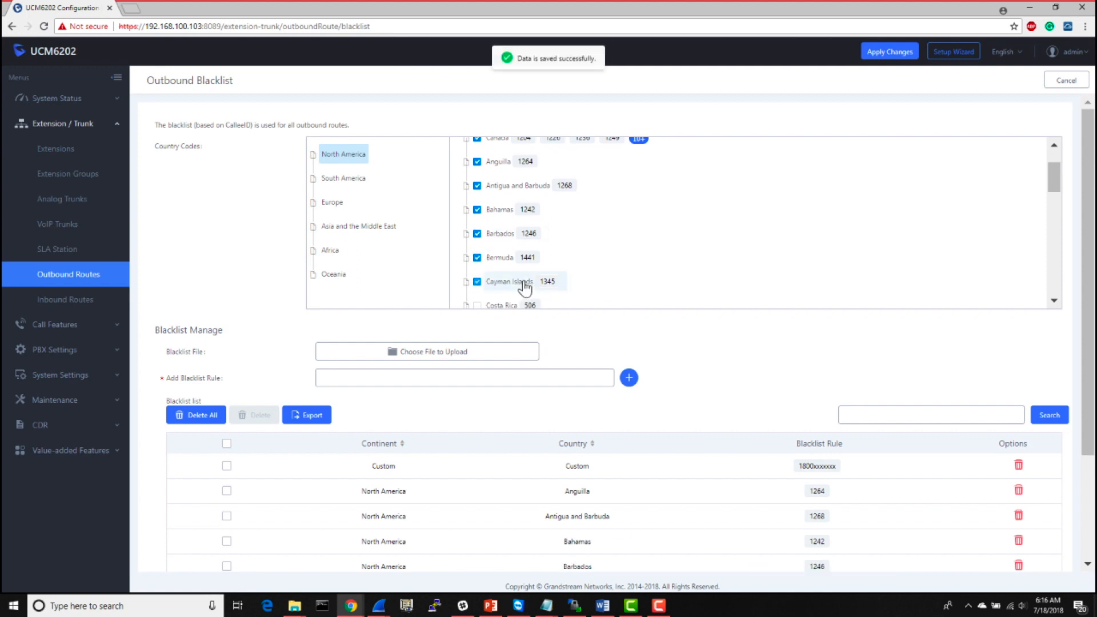
{"action": "scroll", "coordinate": [523, 283], "scroll_direction": "down", "scroll_amount": 2}
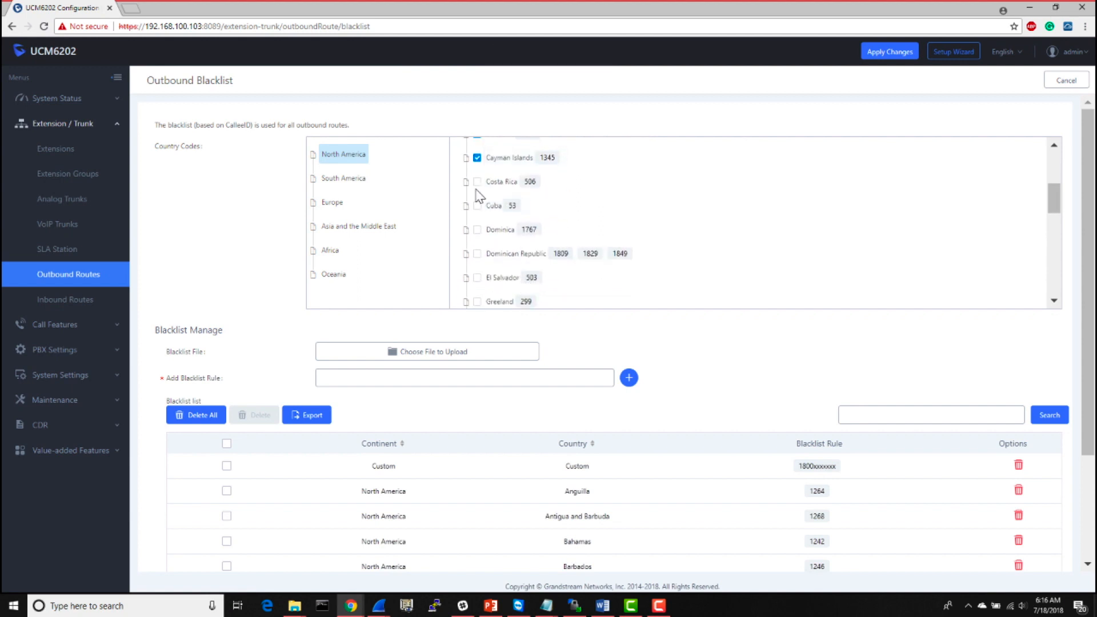
{"action": "left_click", "coordinate": [477, 182]}
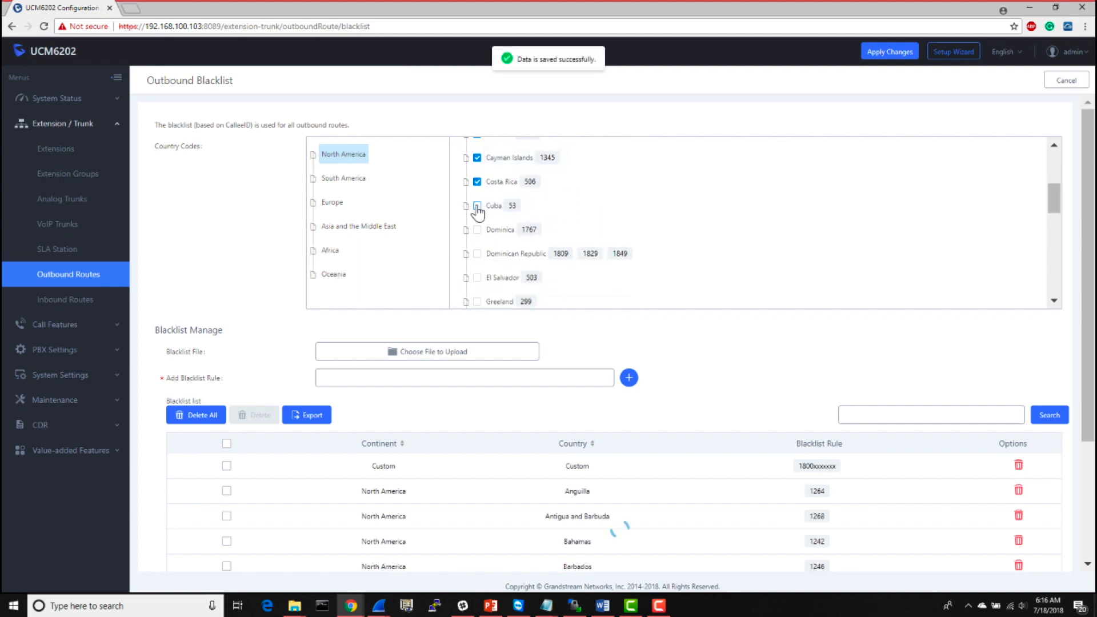
{"action": "left_click", "coordinate": [477, 207]}
{"action": "left_click", "coordinate": [477, 231]}
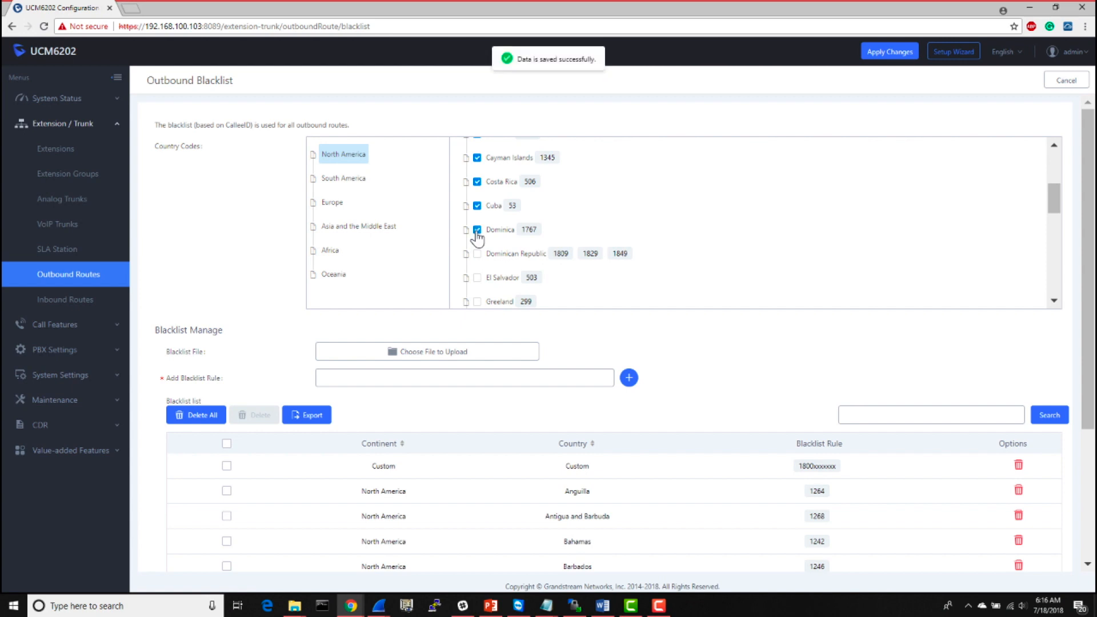
- Check the format requirements for an uploaded blacklist file
{"action": "left_click", "coordinate": [477, 378]}
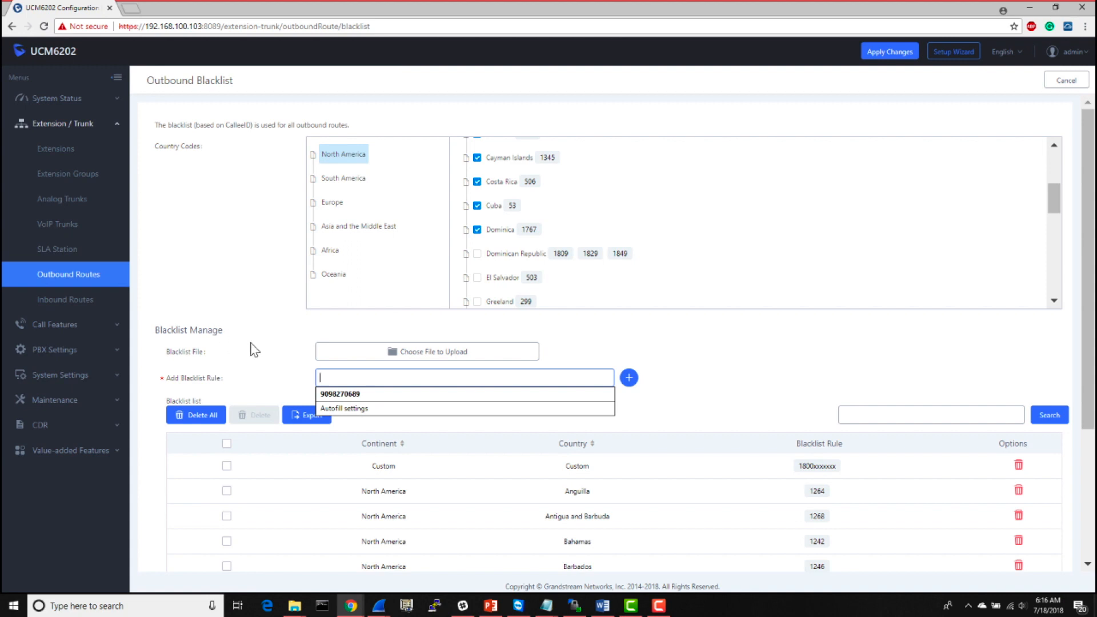
{"action": "left_click", "coordinate": [219, 358]}
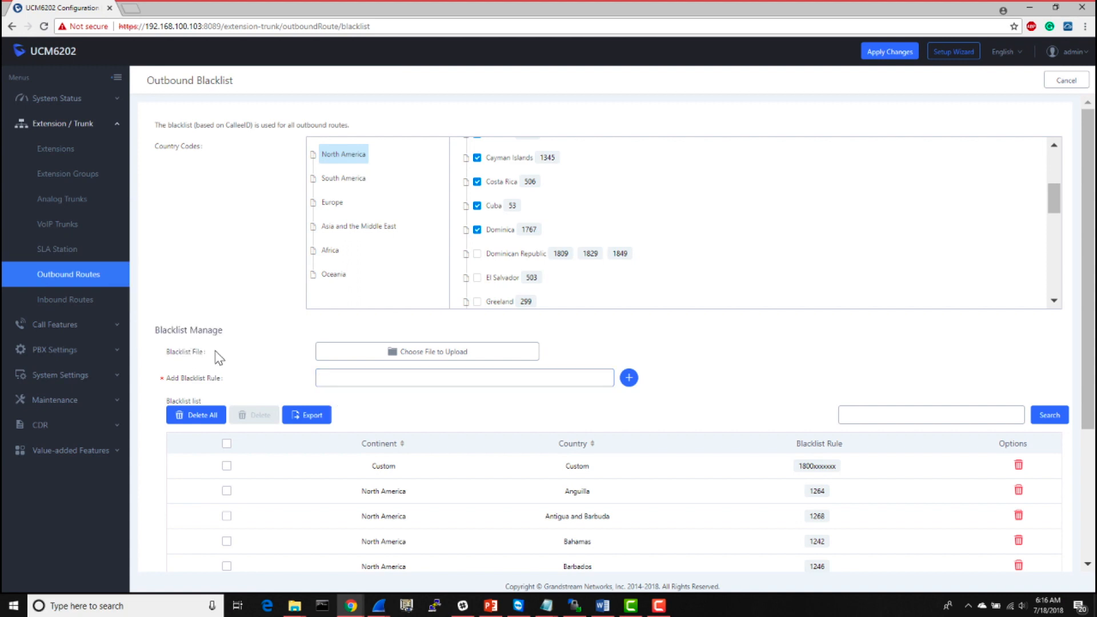
{"action": "mouse_move", "coordinate": [183, 358]}
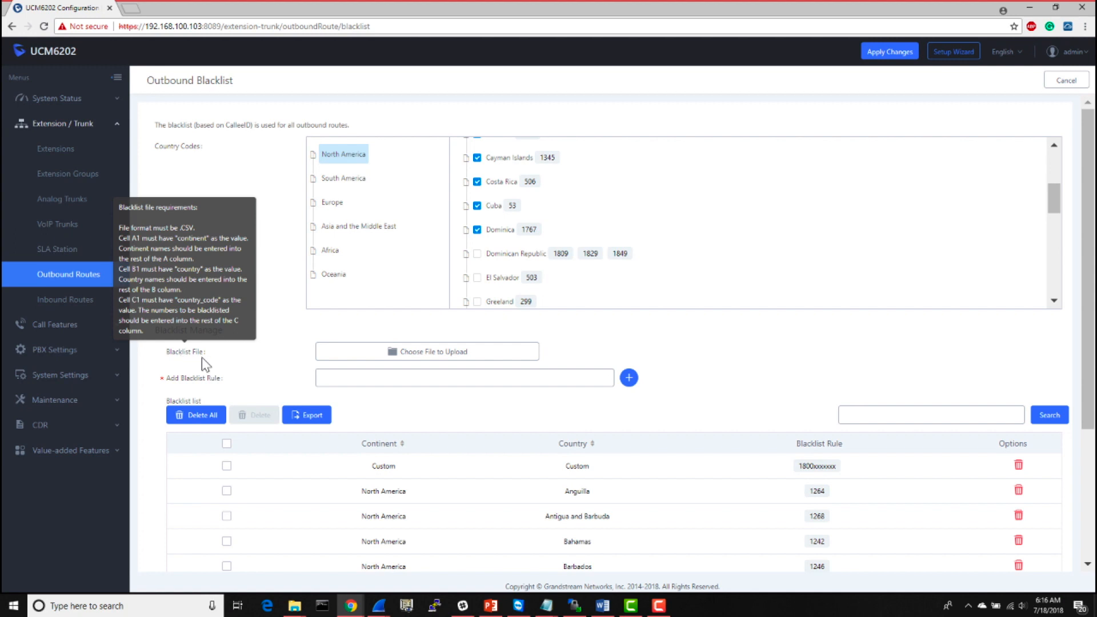
{"action": "left_click", "coordinate": [354, 378]}
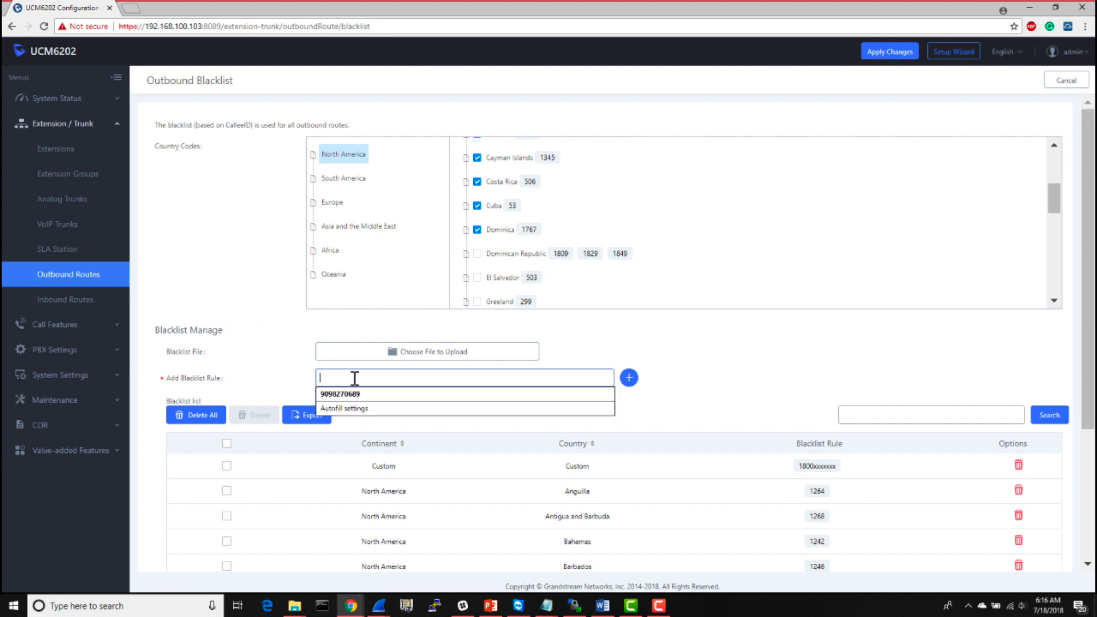
{"action": "left_click", "coordinate": [571, 328]}
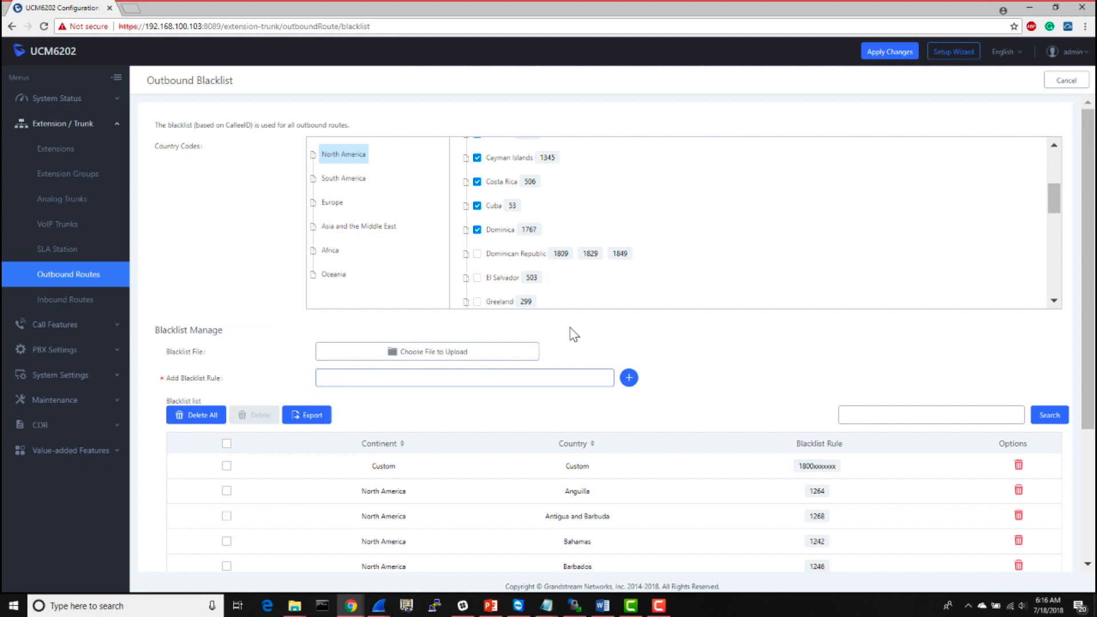
- Add the CEO's 10-digit phone number as a custom blacklist rule
{"action": "left_click", "coordinate": [530, 376]}
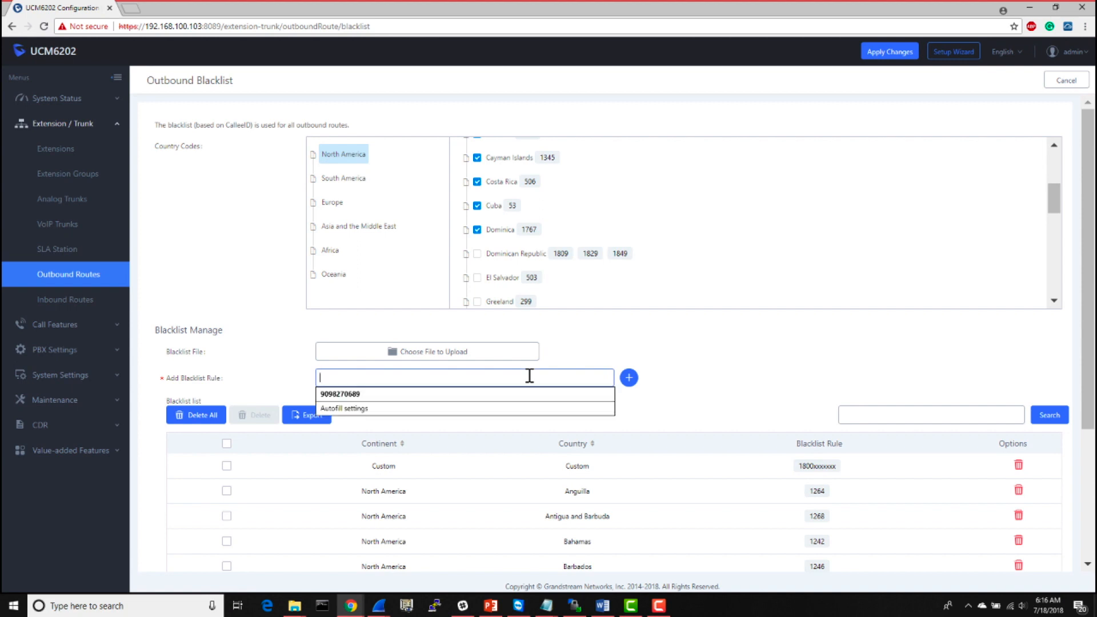
{"action": "type", "text": "9095551234"}
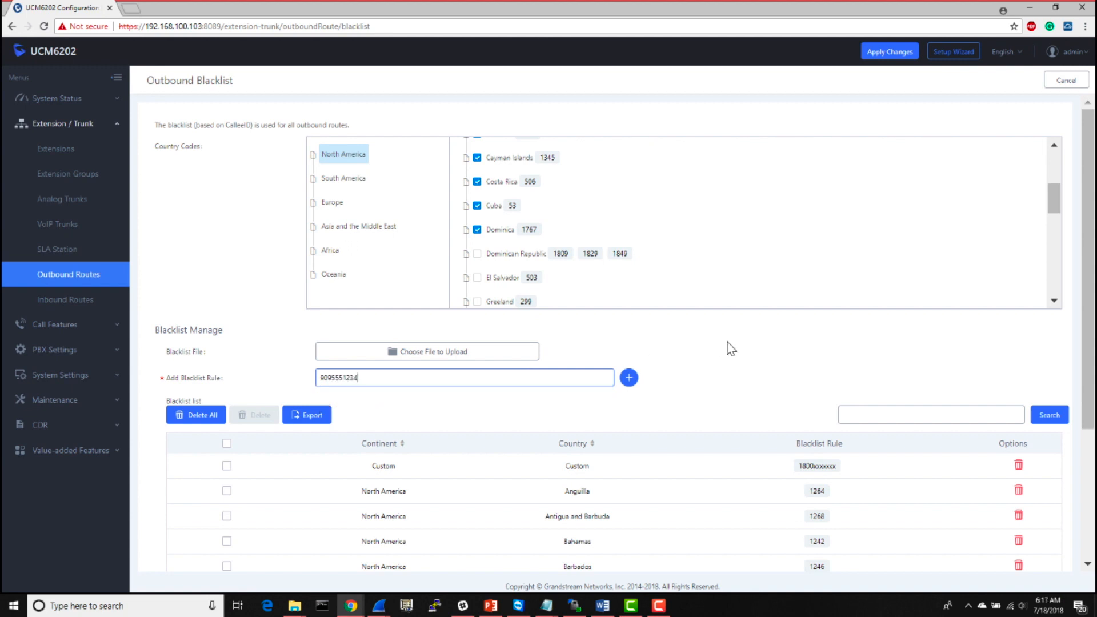
{"action": "left_click", "coordinate": [630, 377]}
- Review the blacklist entries, comparing the full-number custom rule with the 1800 wildcard pattern
{"action": "scroll", "coordinate": [690, 370], "scroll_direction": "down", "scroll_amount": 2}
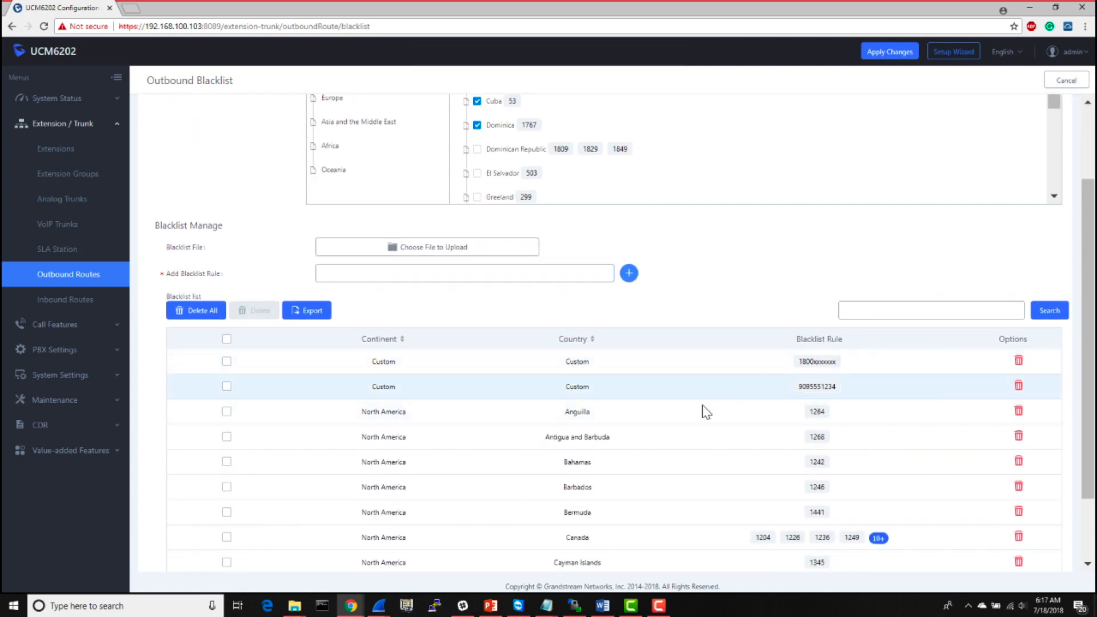
{"action": "scroll", "coordinate": [686, 413], "scroll_direction": "down", "scroll_amount": 2}
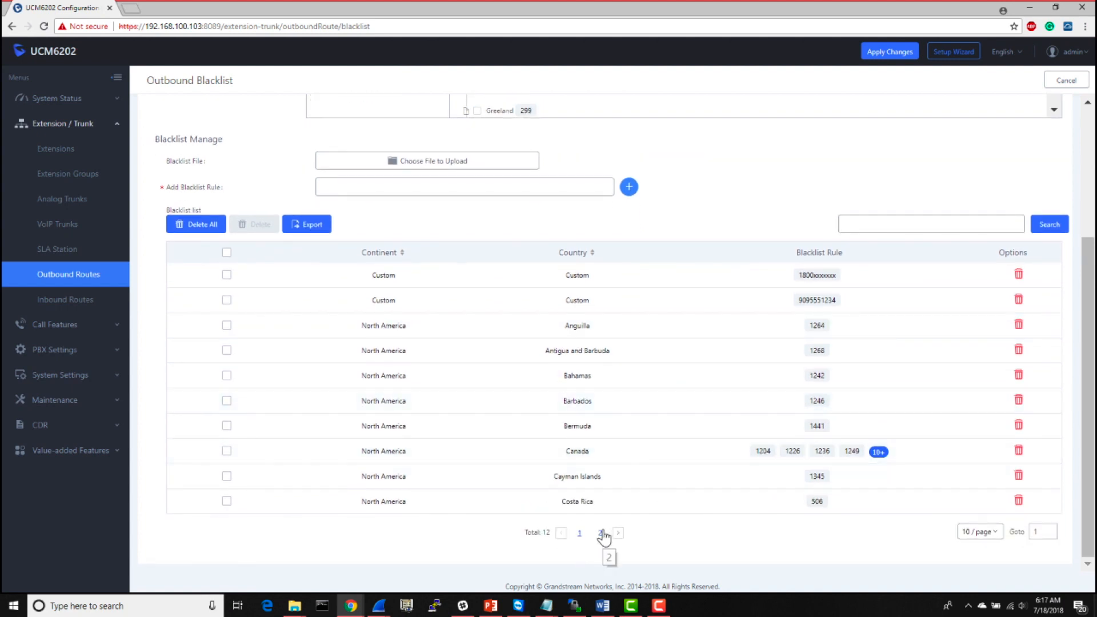
{"action": "double_click", "coordinate": [807, 300]}
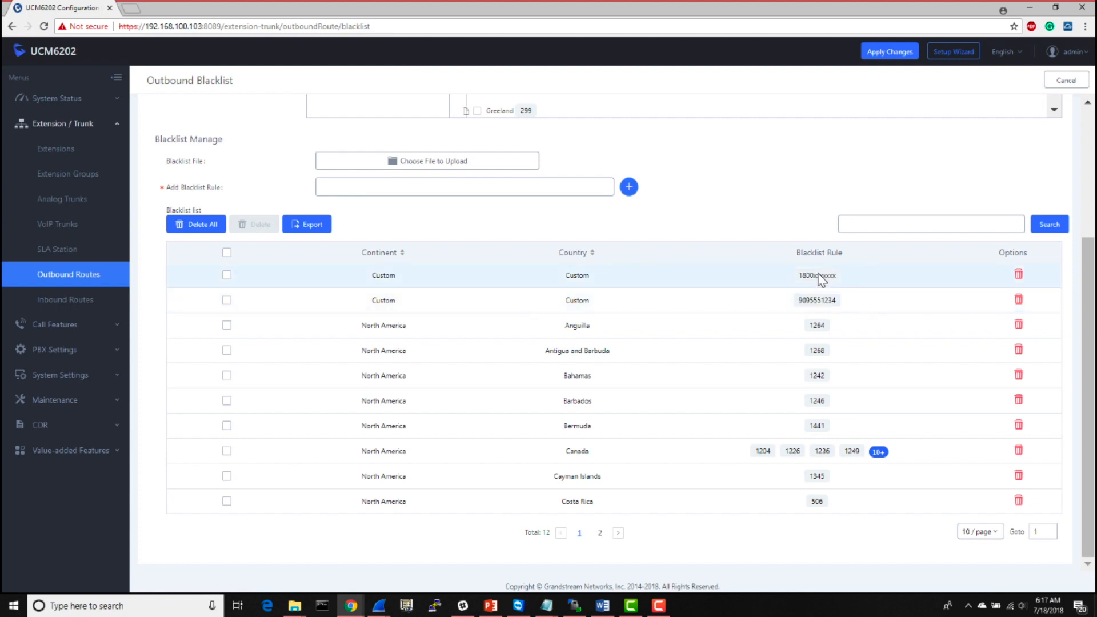
{"action": "double_click", "coordinate": [820, 277]}
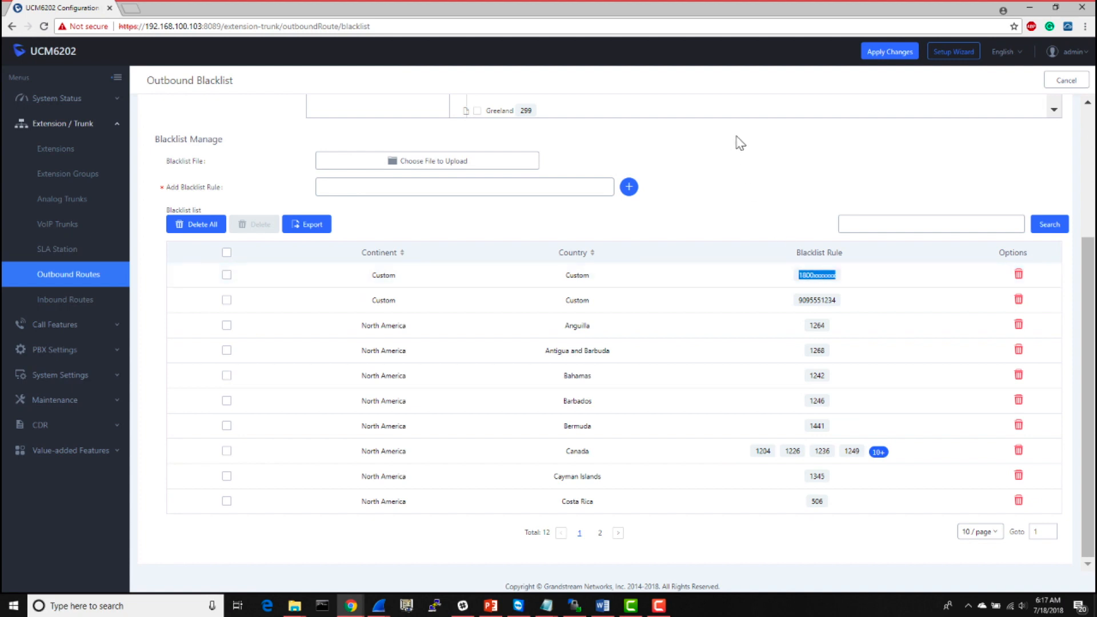
{"action": "scroll", "coordinate": [715, 189], "scroll_direction": "up", "scroll_amount": 1}
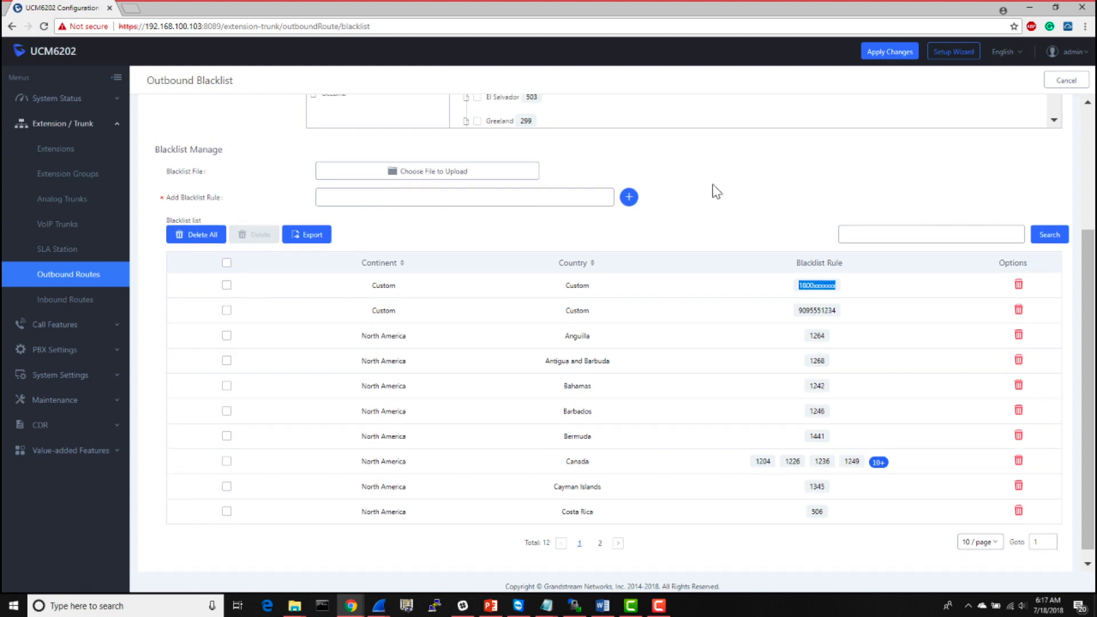
{"action": "scroll", "coordinate": [714, 191], "scroll_direction": "up", "scroll_amount": 3}
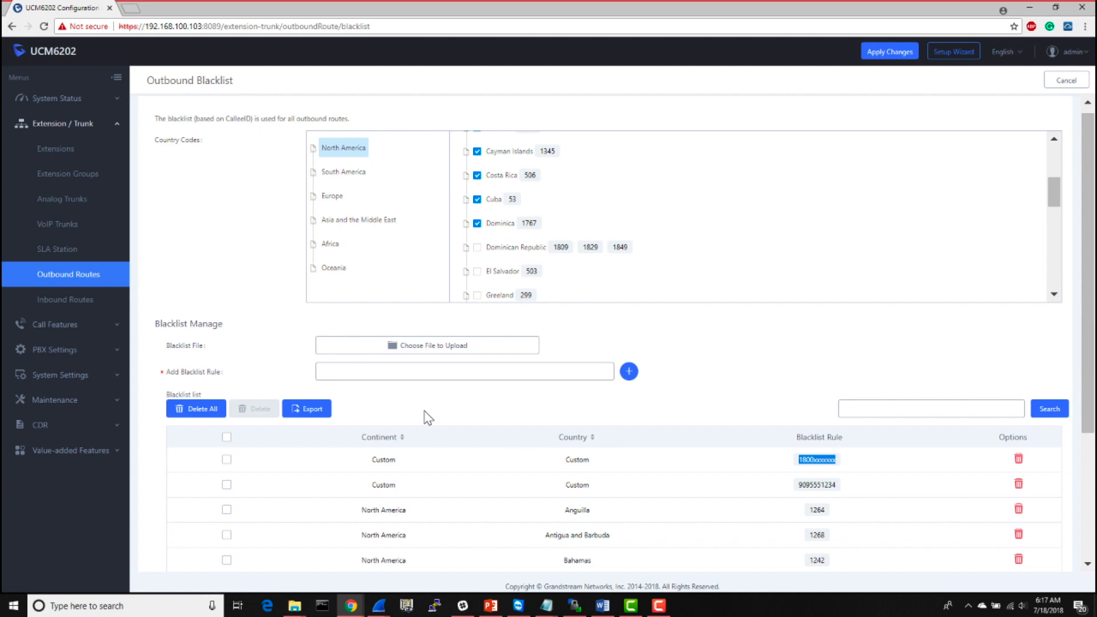
{"action": "scroll", "coordinate": [429, 418], "scroll_direction": "up", "scroll_amount": 1}
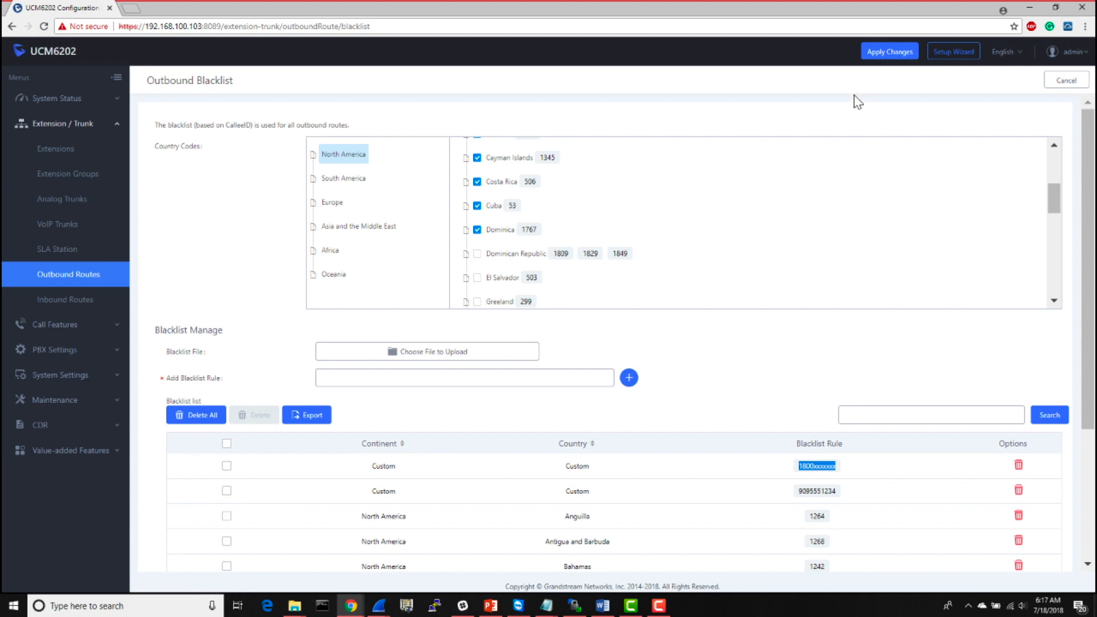
- Apply the blacklist changes and return to the outbound routes list
{"action": "left_click", "coordinate": [885, 53]}
{"action": "left_click", "coordinate": [1067, 86]}
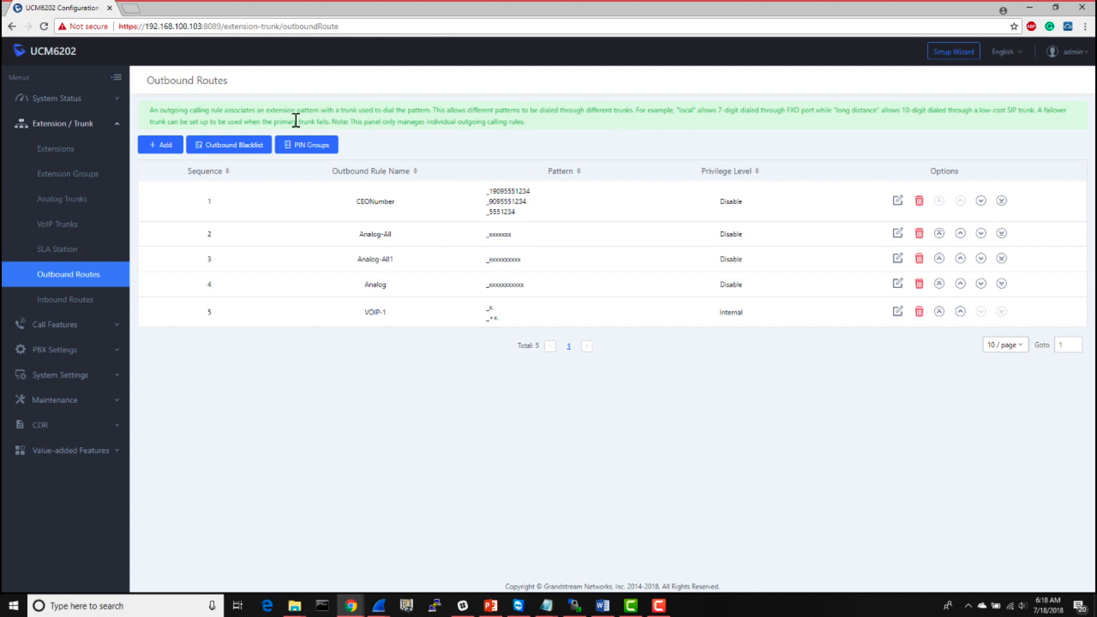
{"action": "left_click", "coordinate": [215, 149]}
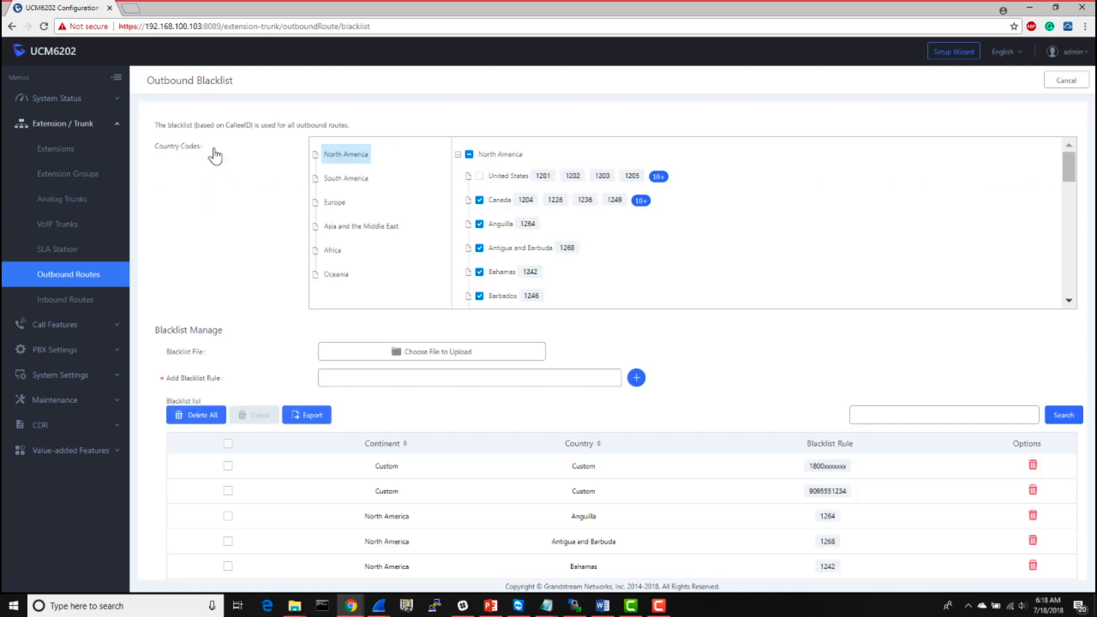
{"action": "left_click", "coordinate": [1046, 83]}
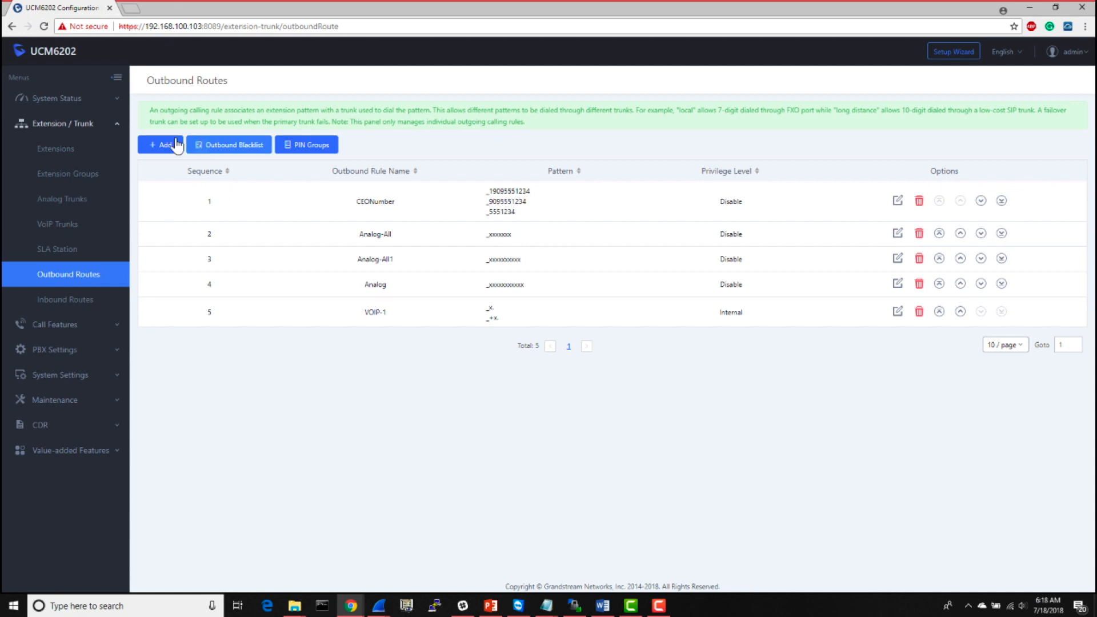
- Create an outbound rule named NONOCEO with the CEO's 11-digit phone number as pattern and SIPTrunks -- VOIP-Trunk as main trunk
{"action": "left_click", "coordinate": [166, 146]}
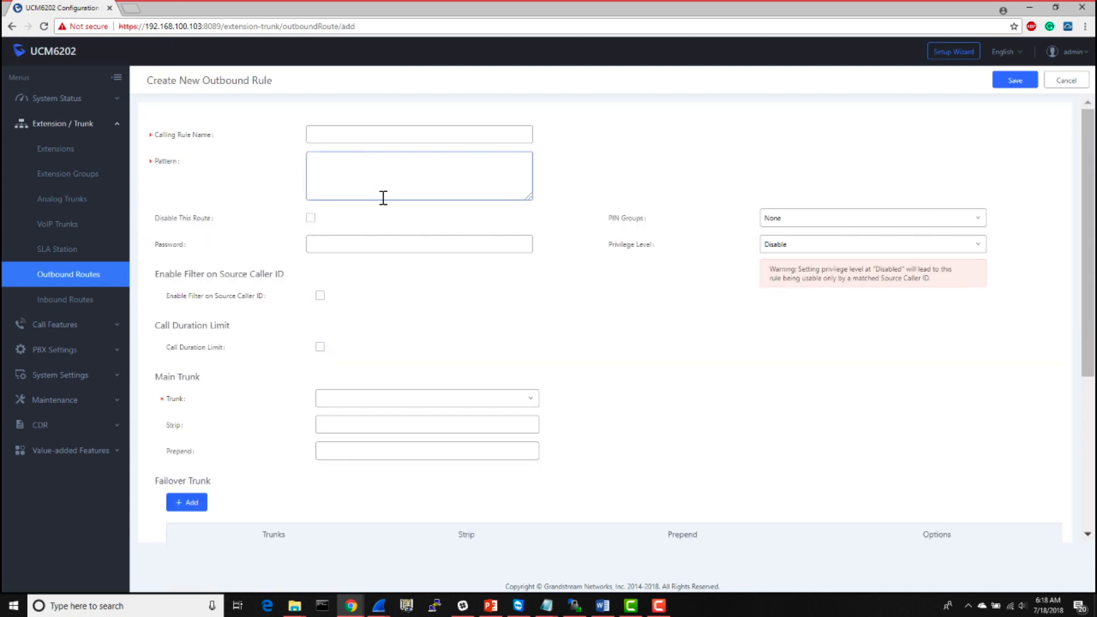
{"action": "left_click", "coordinate": [378, 179]}
{"action": "type", "text": "19095551234"}
{"action": "left_click", "coordinate": [386, 133]}
{"action": "left_click", "coordinate": [386, 134]}
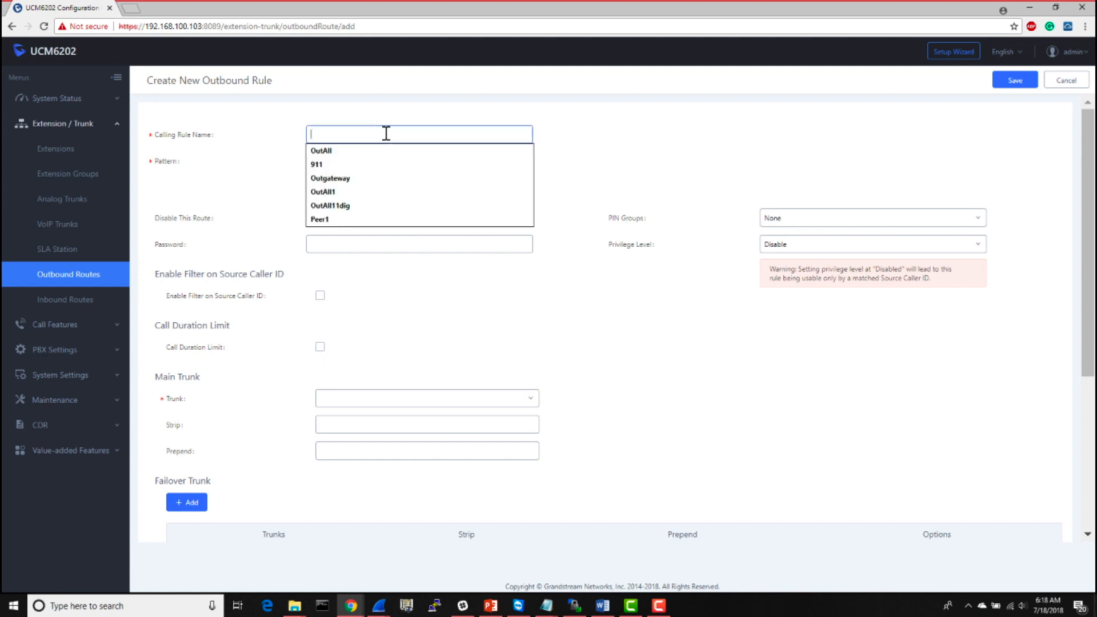
{"action": "type", "text": "NO"}
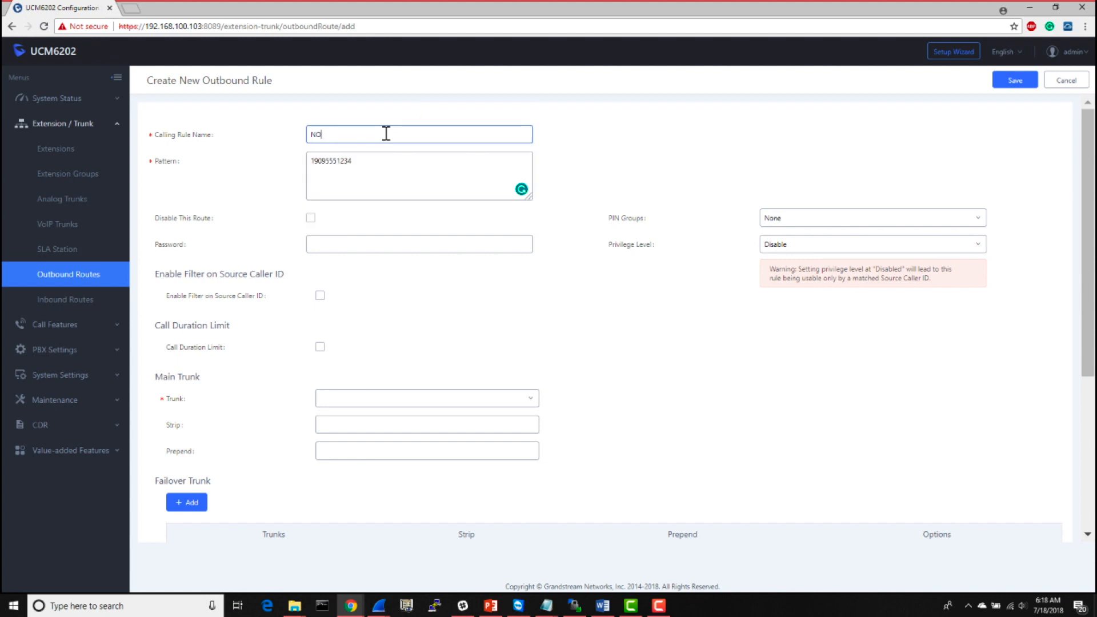
{"action": "type", "text": "NOCEO"}
{"action": "left_click_drag", "start_coordinate": [619, 334], "coordinate": [722, 307]}
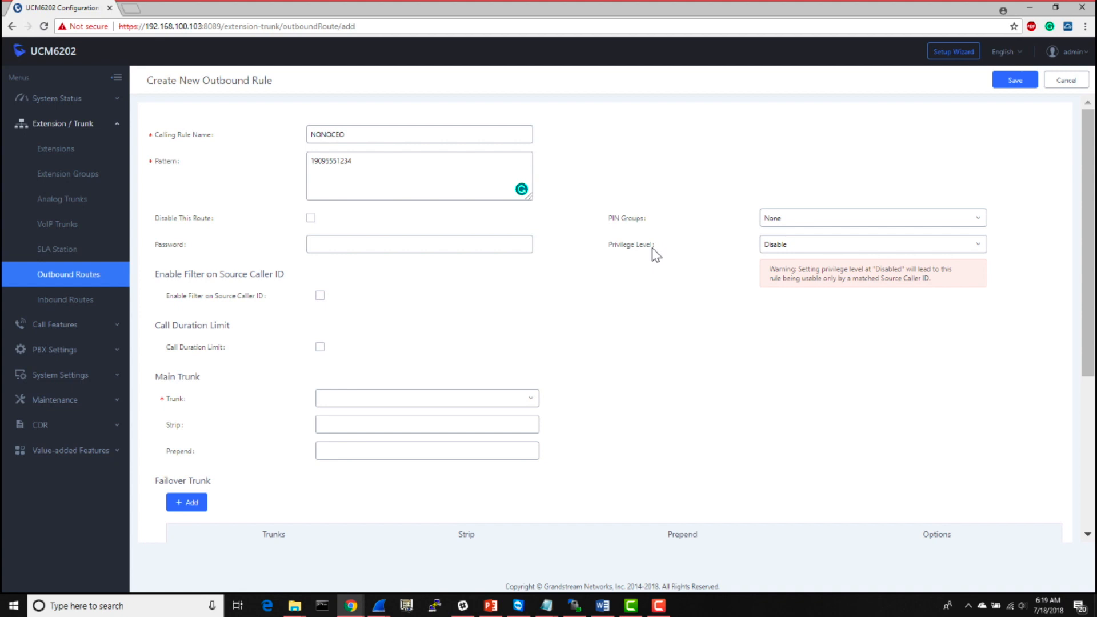
{"action": "left_click", "coordinate": [511, 400]}
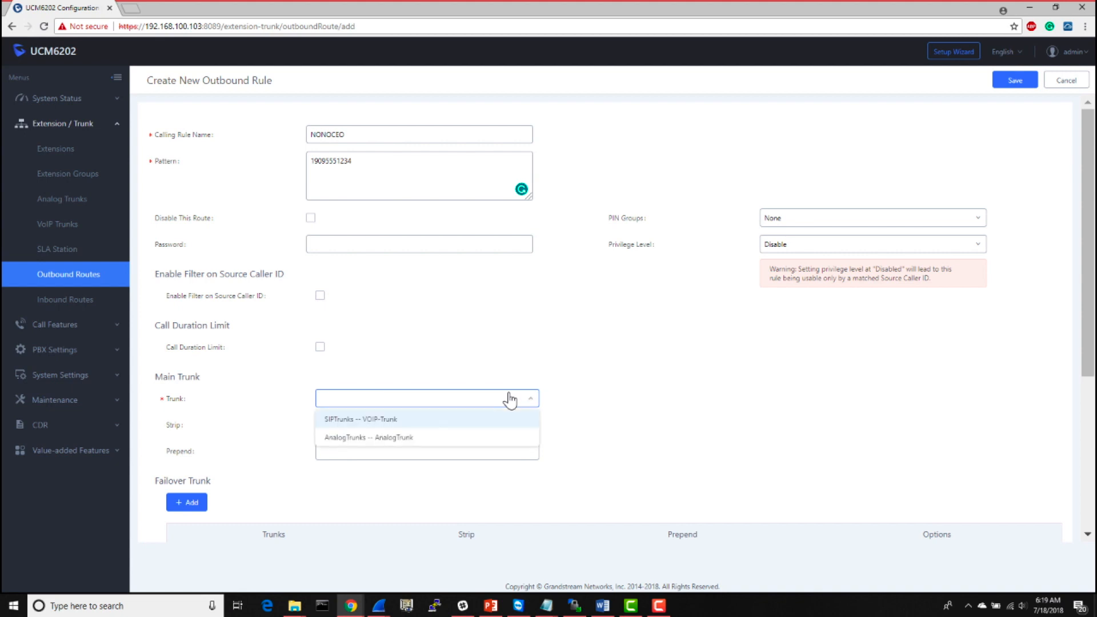
{"action": "left_click", "coordinate": [392, 423]}
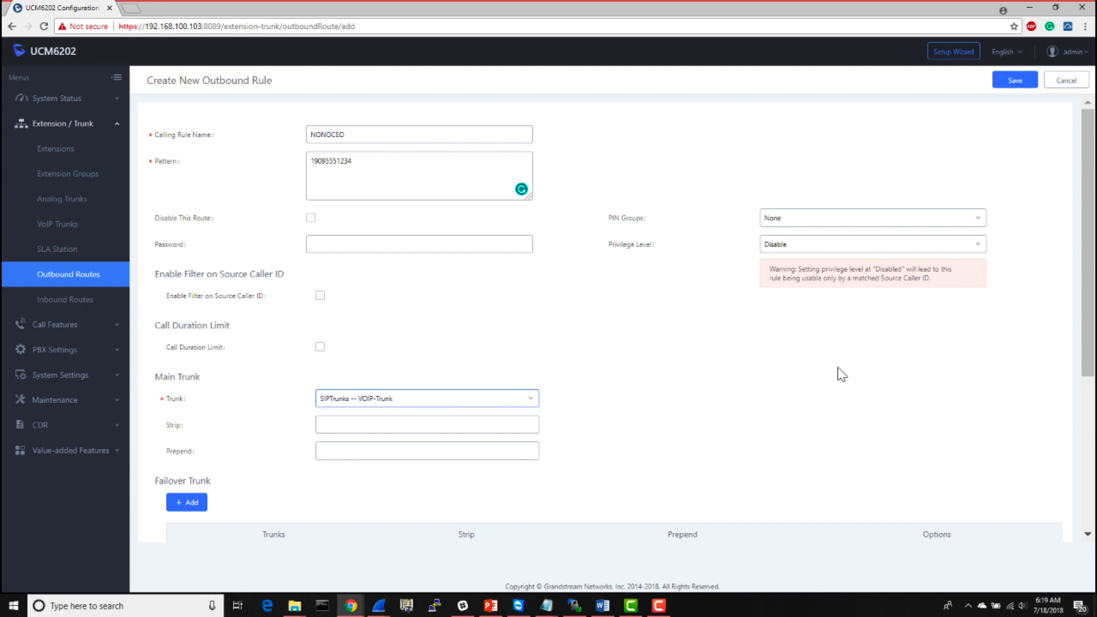
- Save the NONOCEO rule with its privilege level disabled, move it to first in the outbound route sequence, and apply the changes
{"action": "left_click", "coordinate": [1000, 83]}
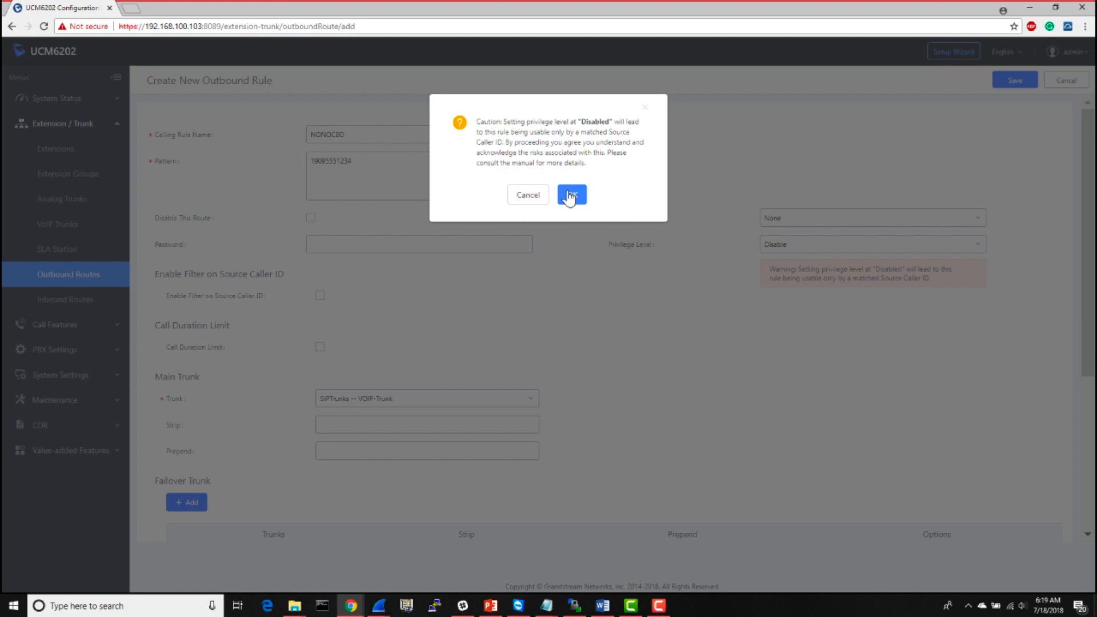
{"action": "left_click", "coordinate": [570, 196]}
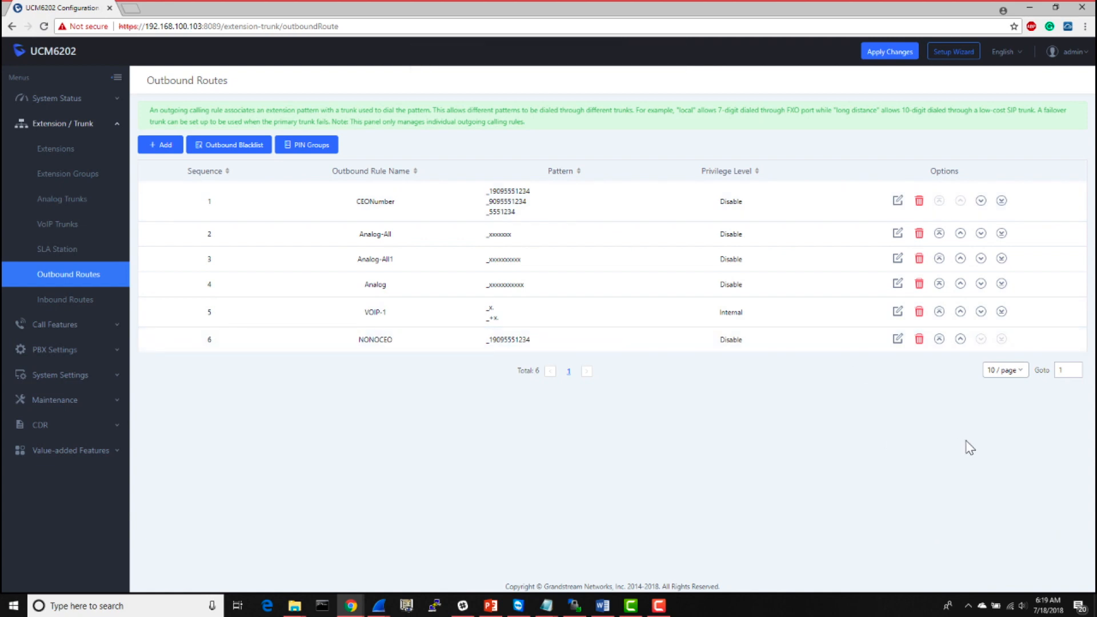
{"action": "left_click", "coordinate": [940, 339]}
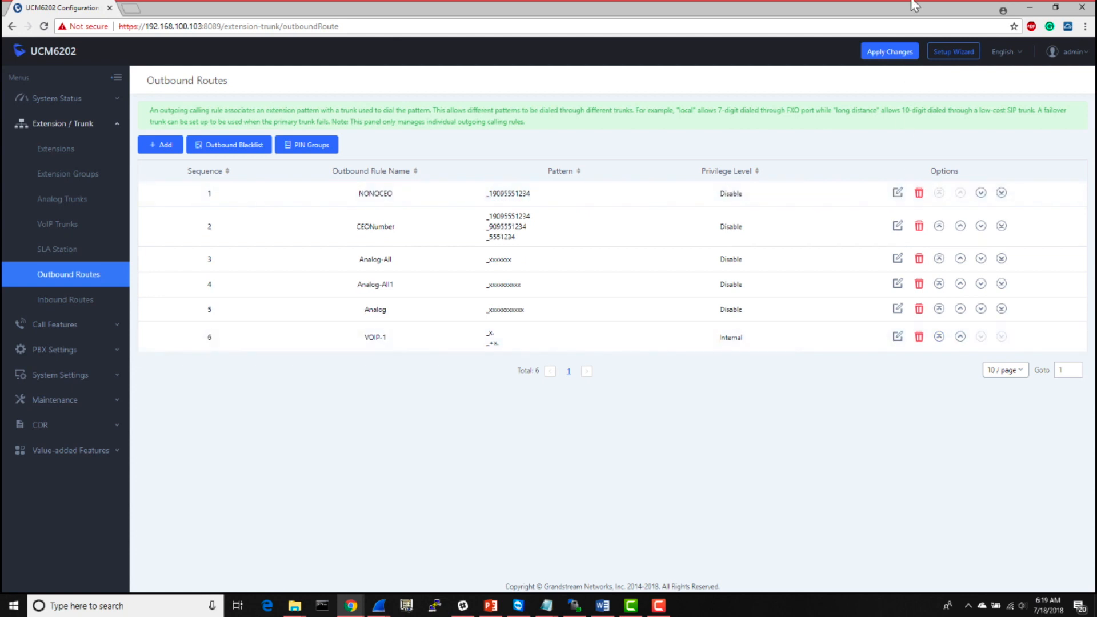
{"action": "left_click", "coordinate": [883, 54]}
- Delete the NONOCEO rule from the outbound routes and apply the changes
{"action": "left_click", "coordinate": [920, 193]}
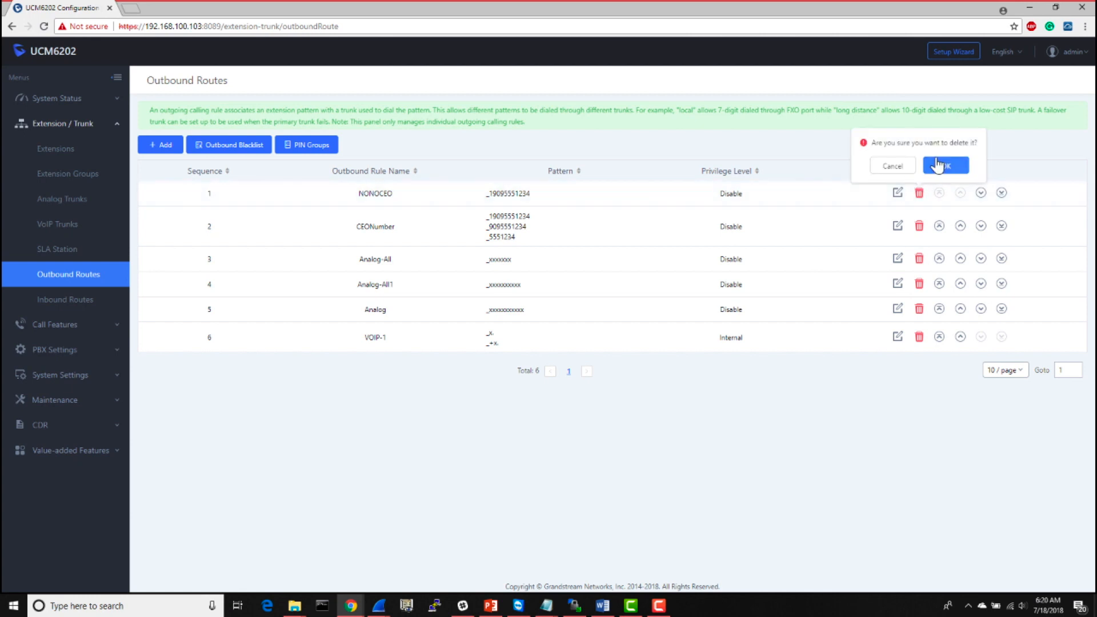
{"action": "left_click", "coordinate": [947, 166]}
{"action": "left_click", "coordinate": [885, 57]}
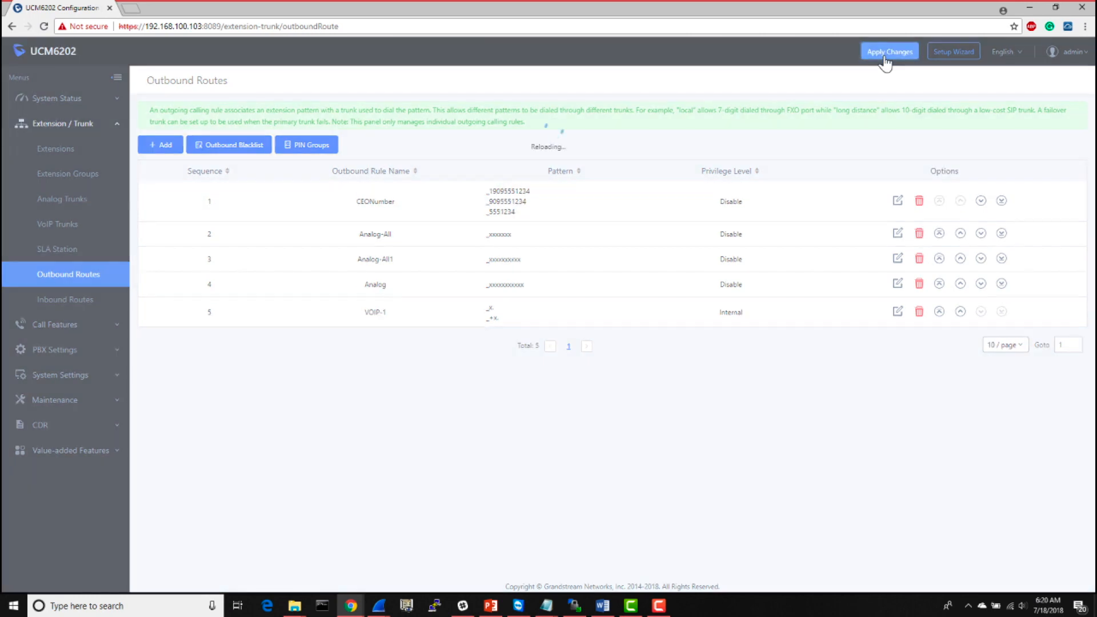